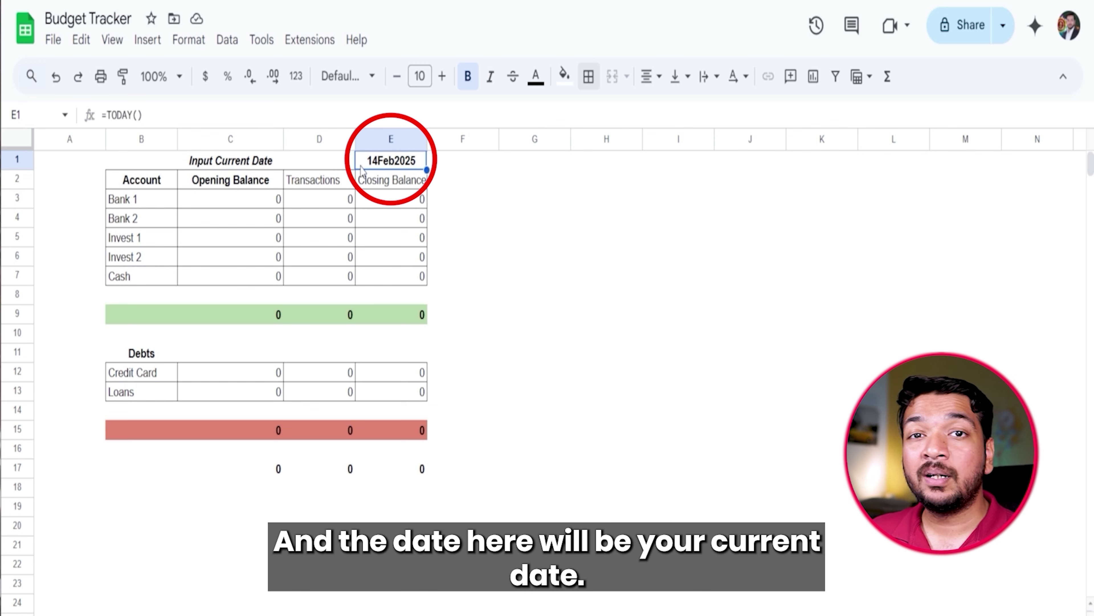
Step: Rename the Bank 1 account to HSBC in the accounts table
{"action": "left_click_drag", "start_coordinate": [276, 198], "coordinate": [277, 278]}
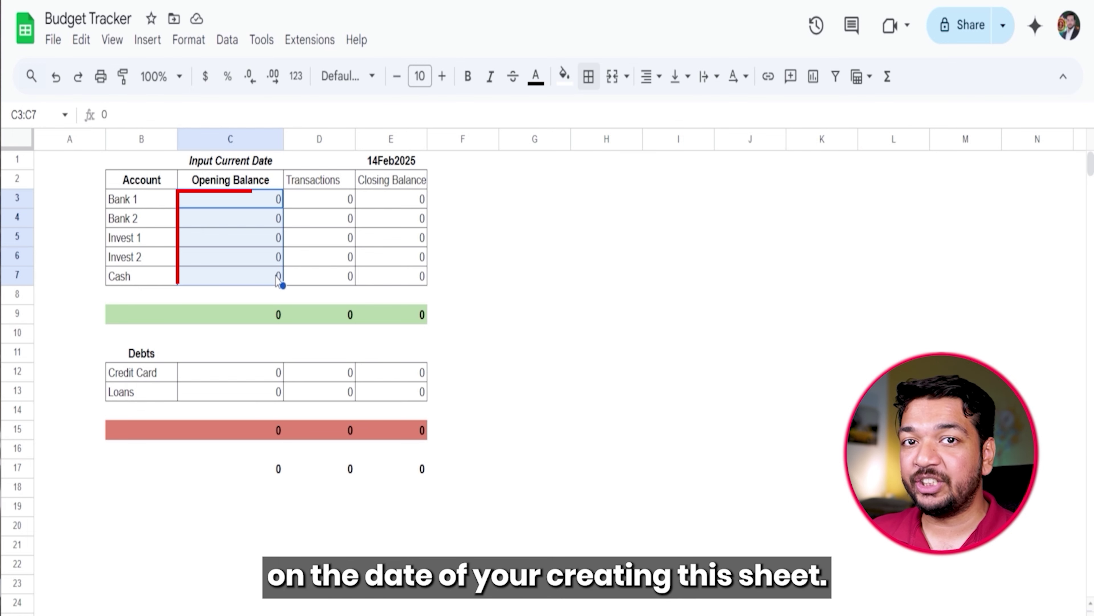
{"action": "left_click", "coordinate": [234, 199]}
{"action": "left_click", "coordinate": [162, 202]}
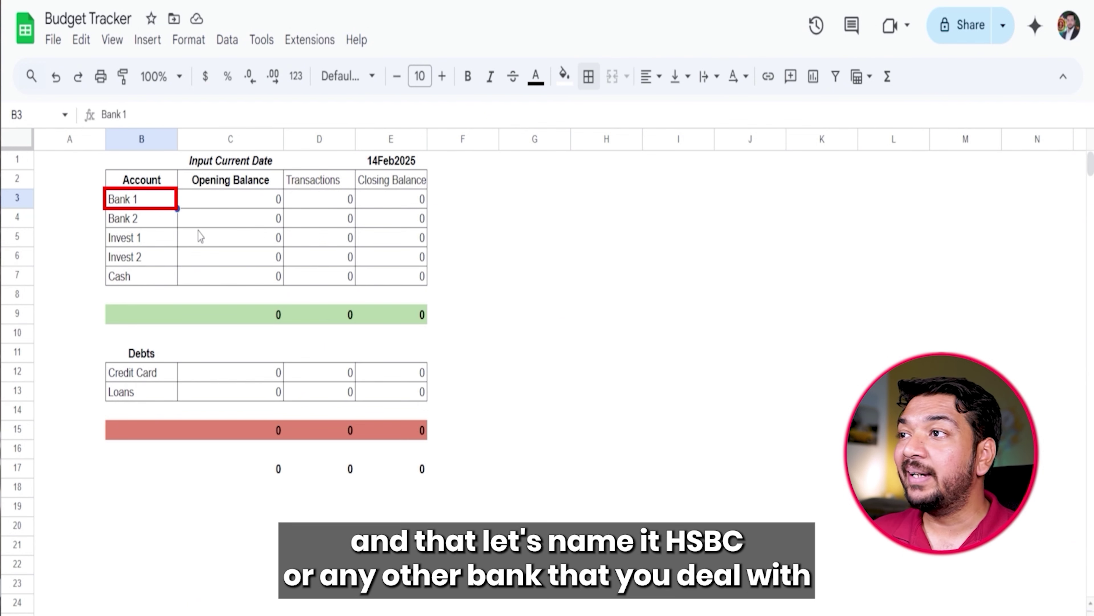
{"action": "type", "text": "HSBC"}
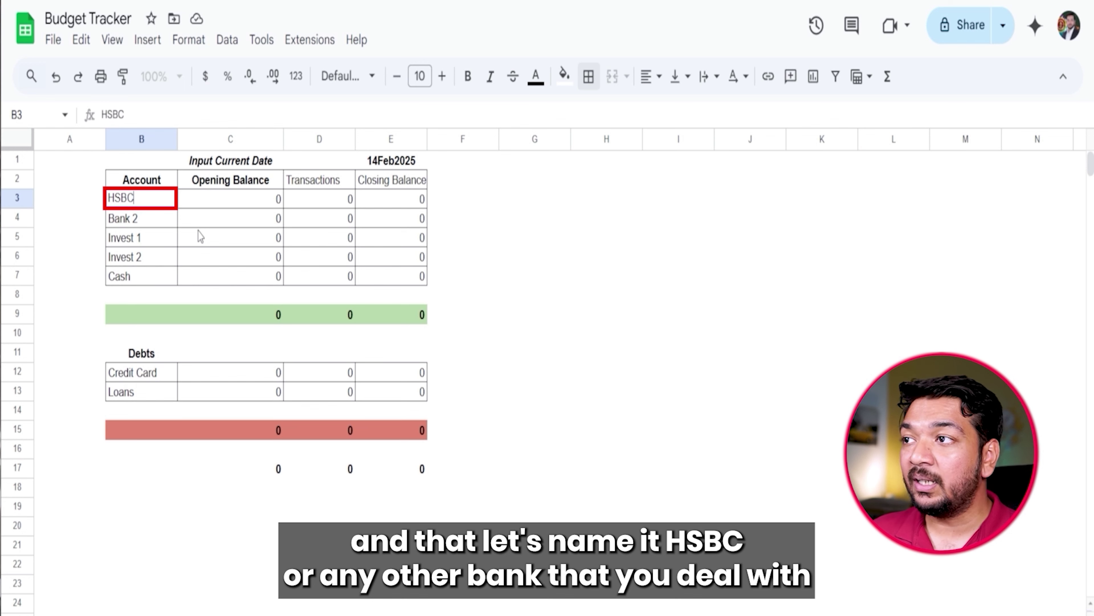
{"action": "key", "text": "Return"}
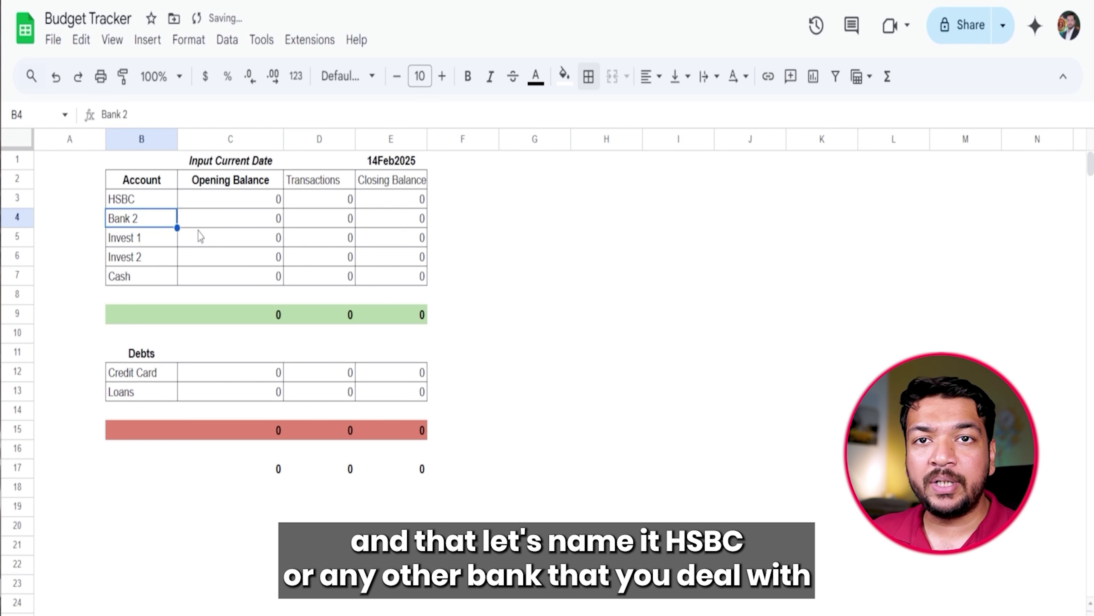
Step: Set the HSBC account's opening balance to 30
{"action": "key", "text": "Up"}
{"action": "key", "text": "Right"}
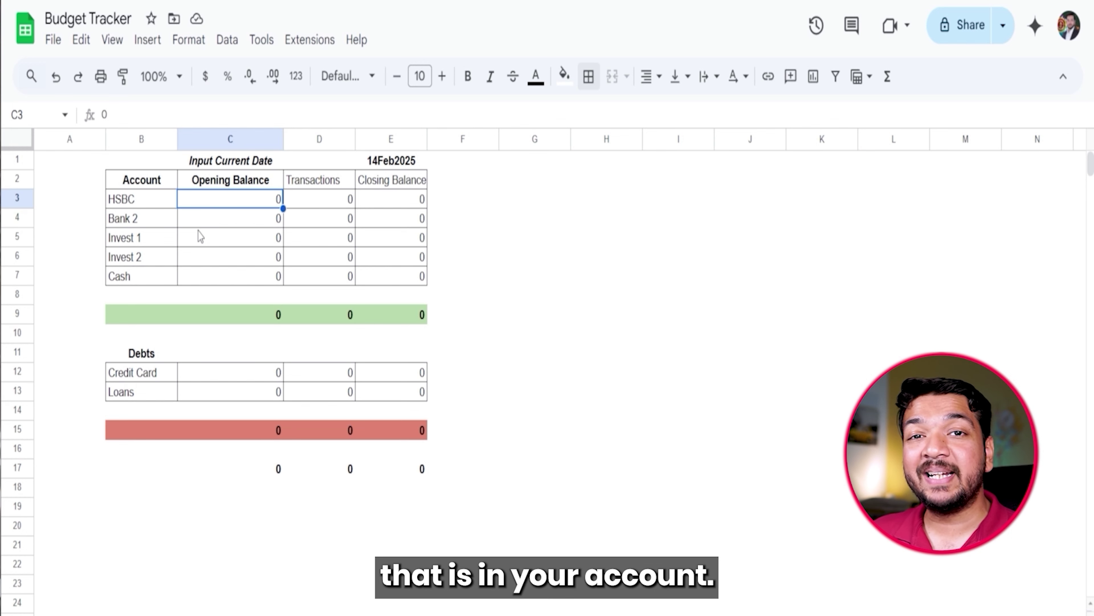
{"action": "type", "text": "30"}
{"action": "key", "text": "Return"}
Step: Examine the Transactions formulas across the account and debt rows, and how HSBC's closing balance is calculated
{"action": "left_click", "coordinate": [339, 205]}
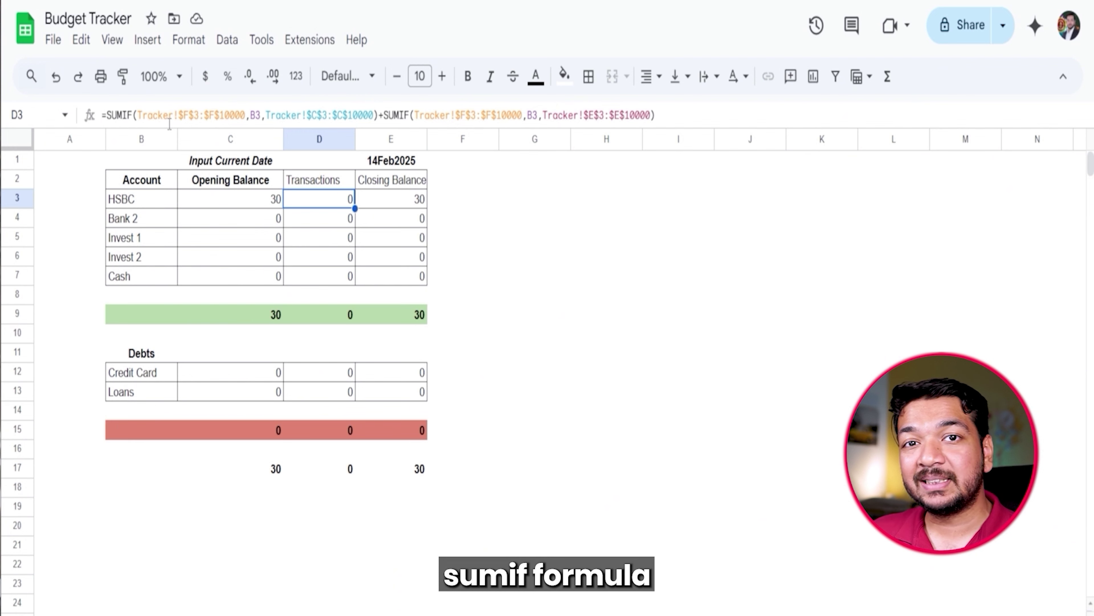
{"action": "left_click", "coordinate": [312, 238]}
{"action": "left_click", "coordinate": [314, 262]}
{"action": "left_click", "coordinate": [317, 375]}
{"action": "left_click", "coordinate": [317, 393]}
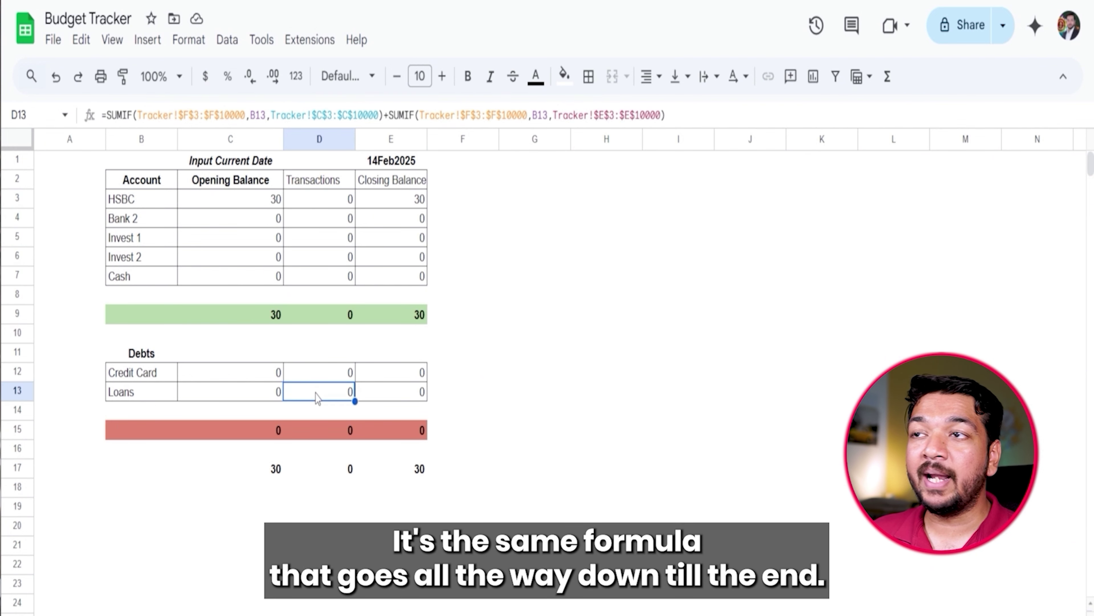
{"action": "left_click", "coordinate": [395, 201]}
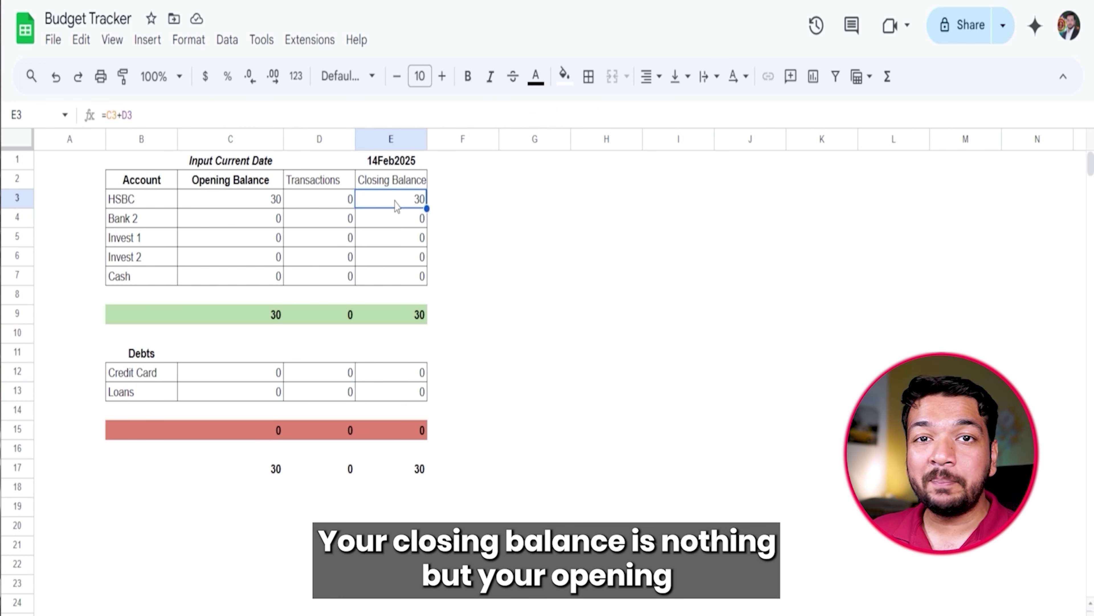
{"action": "left_click", "coordinate": [236, 203]}
{"action": "left_click", "coordinate": [322, 204]}
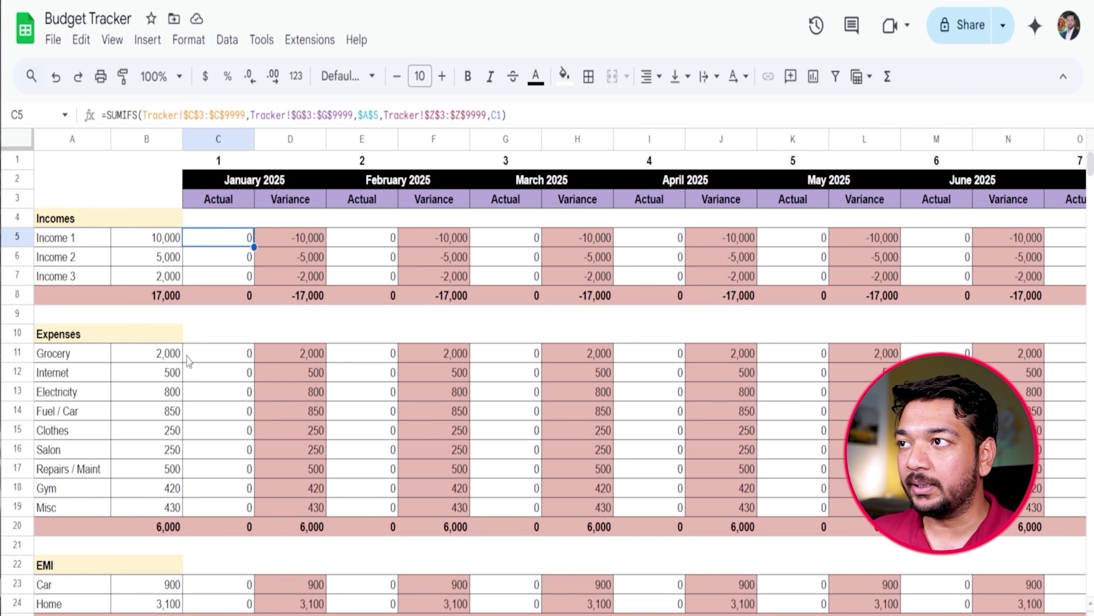
Step: Review the monthly budget amounts for Income 1, Income 2 and Income 3, and the formula of their total
{"action": "left_click", "coordinate": [151, 244]}
{"action": "left_click", "coordinate": [156, 259]}
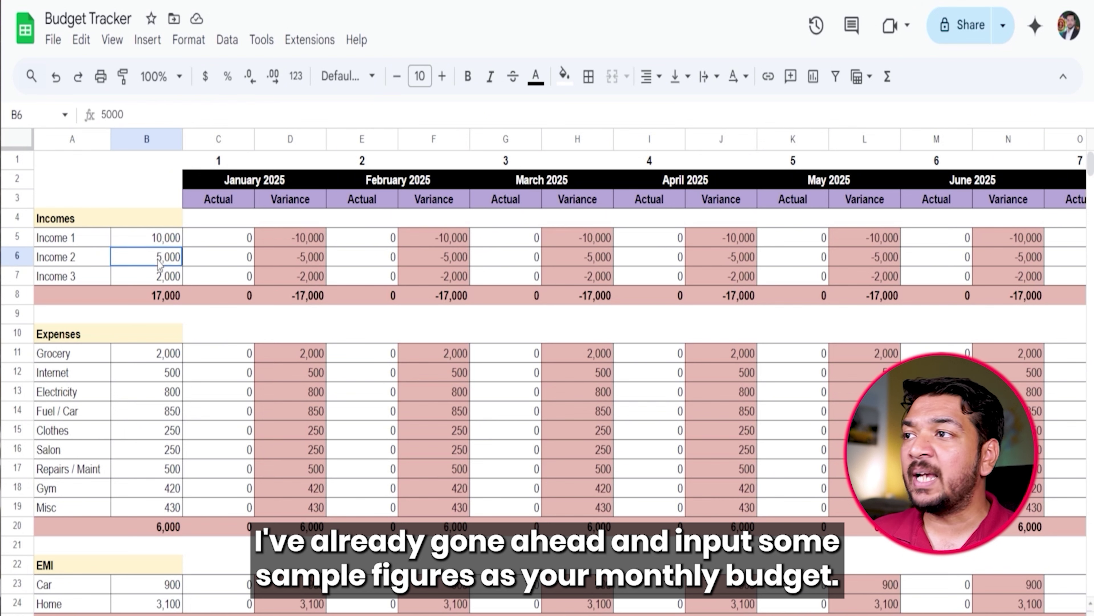
{"action": "left_click", "coordinate": [159, 279]}
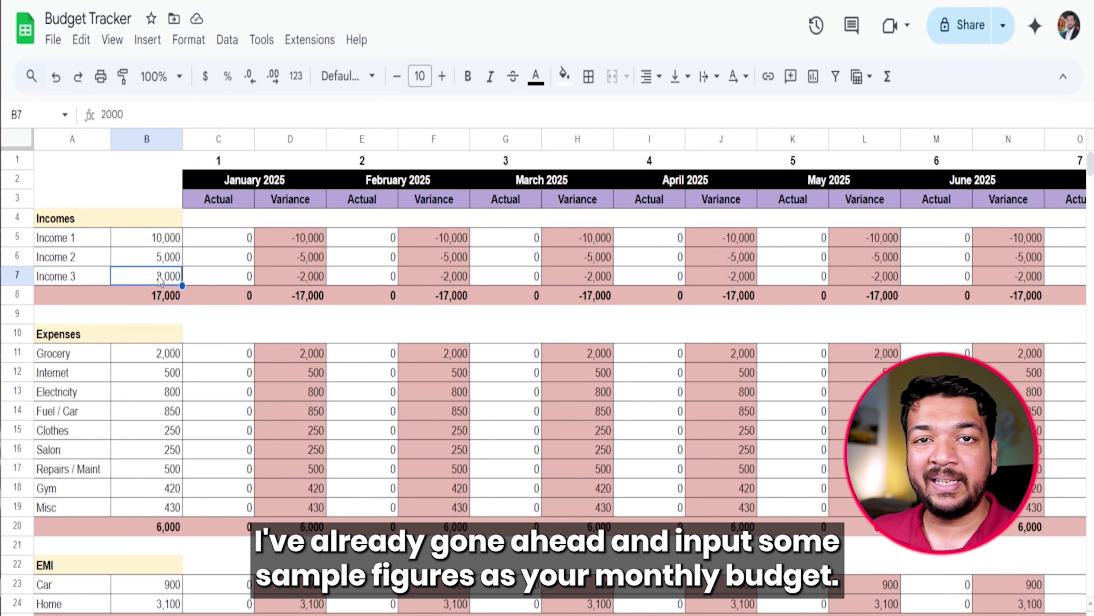
{"action": "left_click", "coordinate": [143, 242]}
{"action": "left_click", "coordinate": [142, 259]}
{"action": "left_click", "coordinate": [140, 278]}
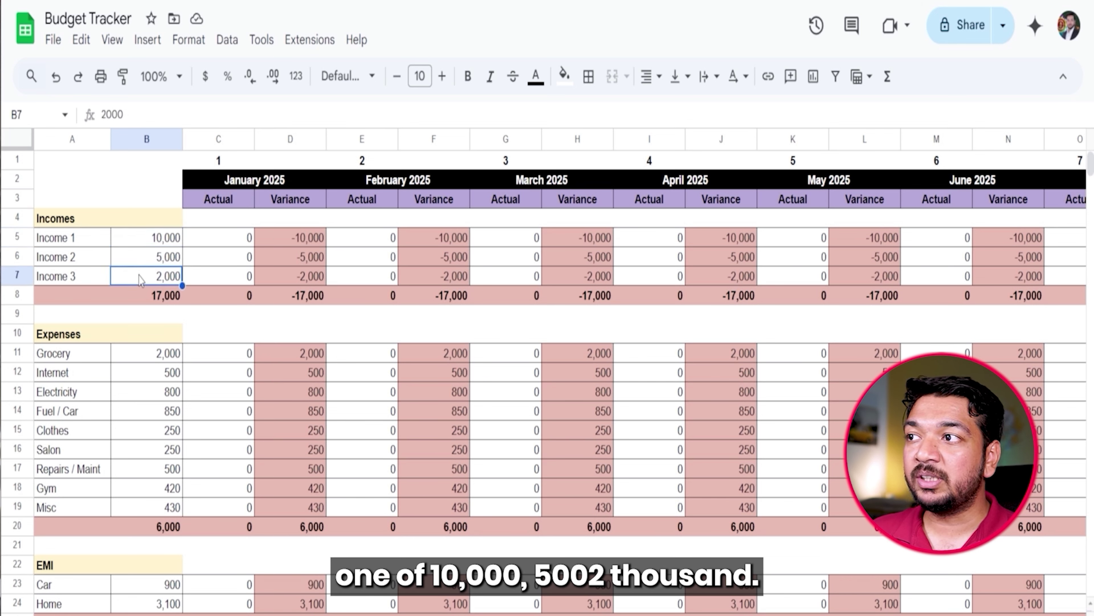
{"action": "left_click", "coordinate": [169, 298]}
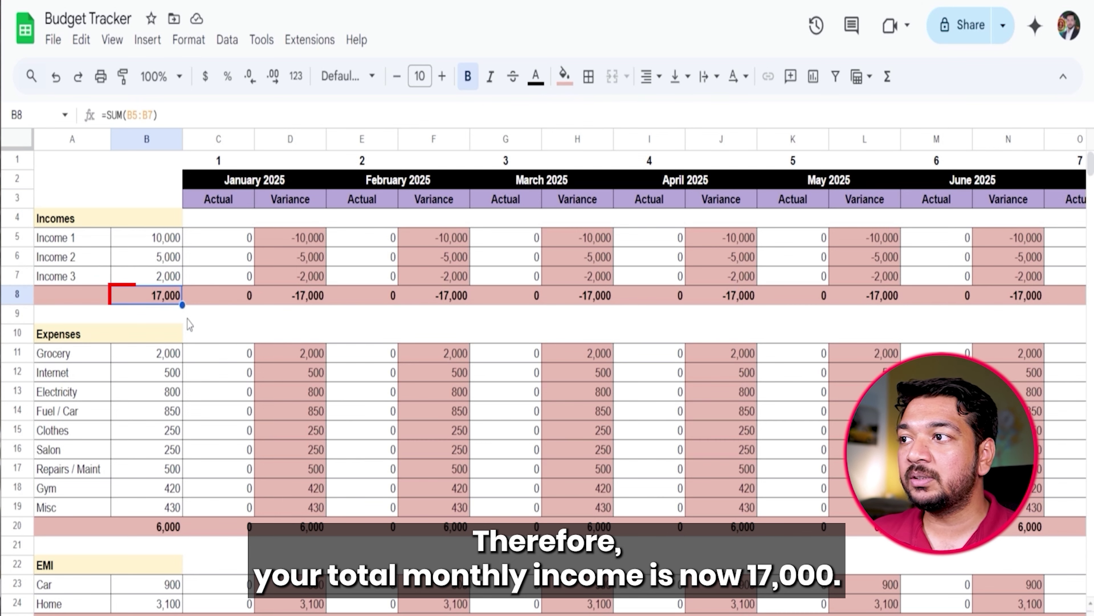
Step: Look over the Expenses, EMI and Savings sections of the monthly budget against the incomes
{"action": "scroll", "coordinate": [188, 319], "scroll_direction": "down", "scroll_amount": 1}
{"action": "scroll", "coordinate": [188, 321], "scroll_direction": "up", "scroll_amount": 1}
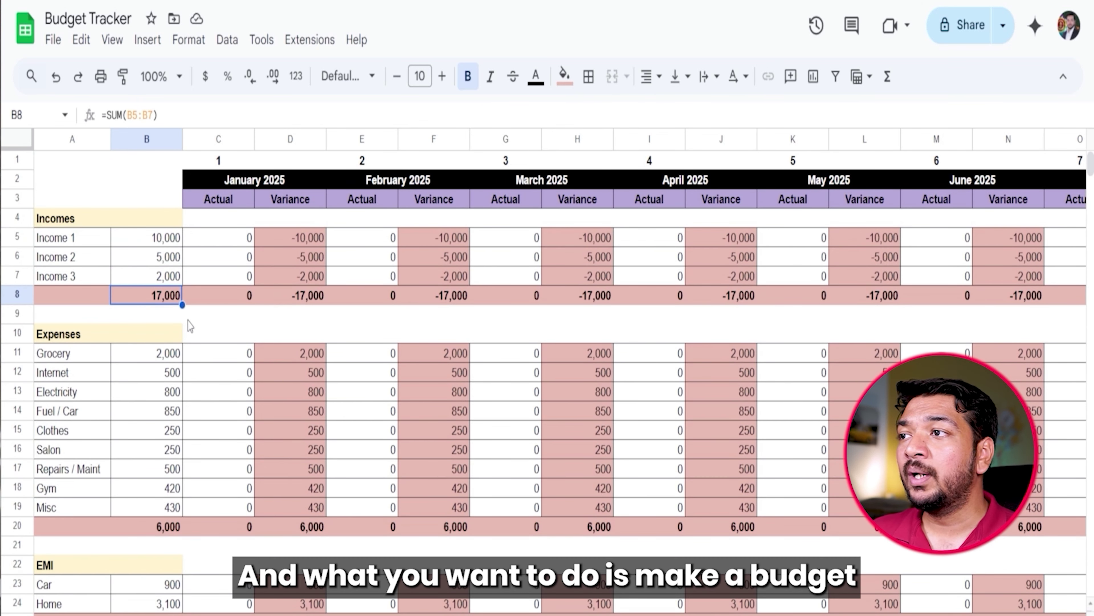
{"action": "scroll", "coordinate": [184, 358], "scroll_direction": "down", "scroll_amount": 3}
{"action": "scroll", "coordinate": [169, 405], "scroll_direction": "up", "scroll_amount": 1}
{"action": "scroll", "coordinate": [163, 409], "scroll_direction": "down", "scroll_amount": 1}
{"action": "scroll", "coordinate": [148, 292], "scroll_direction": "up", "scroll_amount": 1}
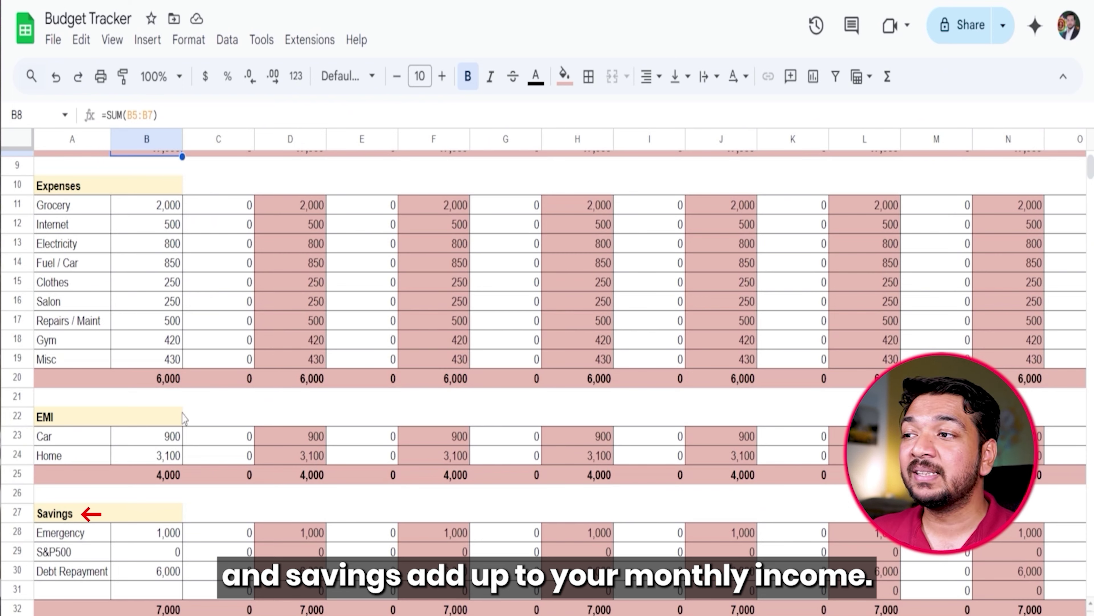
{"action": "scroll", "coordinate": [177, 436], "scroll_direction": "up", "scroll_amount": 3}
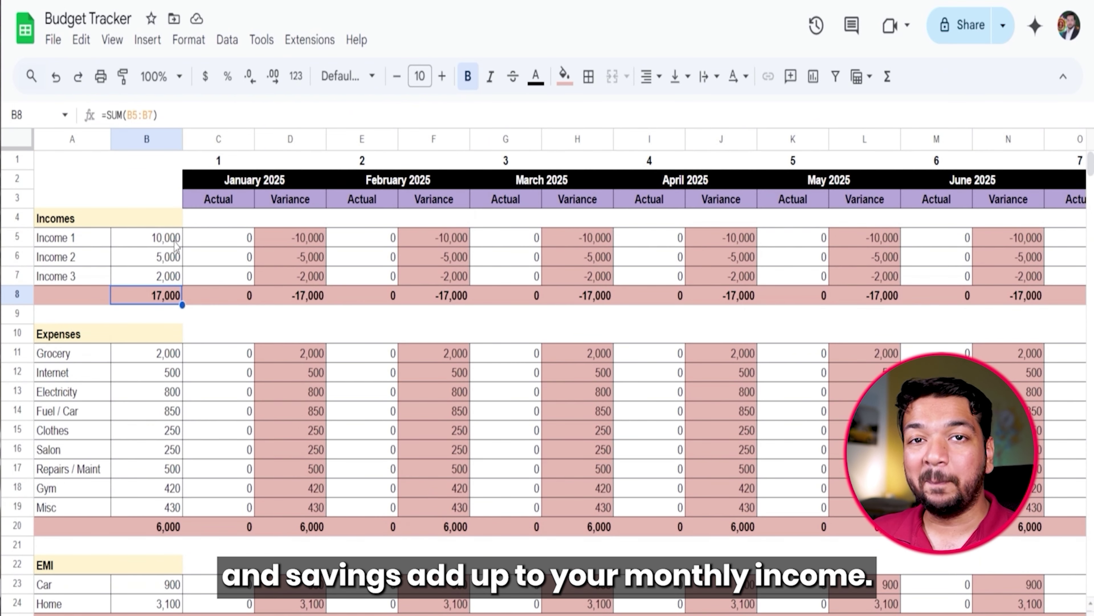
Step: Review each budgeted expense from Grocery to Misc, and compare the expenses total with the income total
{"action": "left_click", "coordinate": [168, 354]}
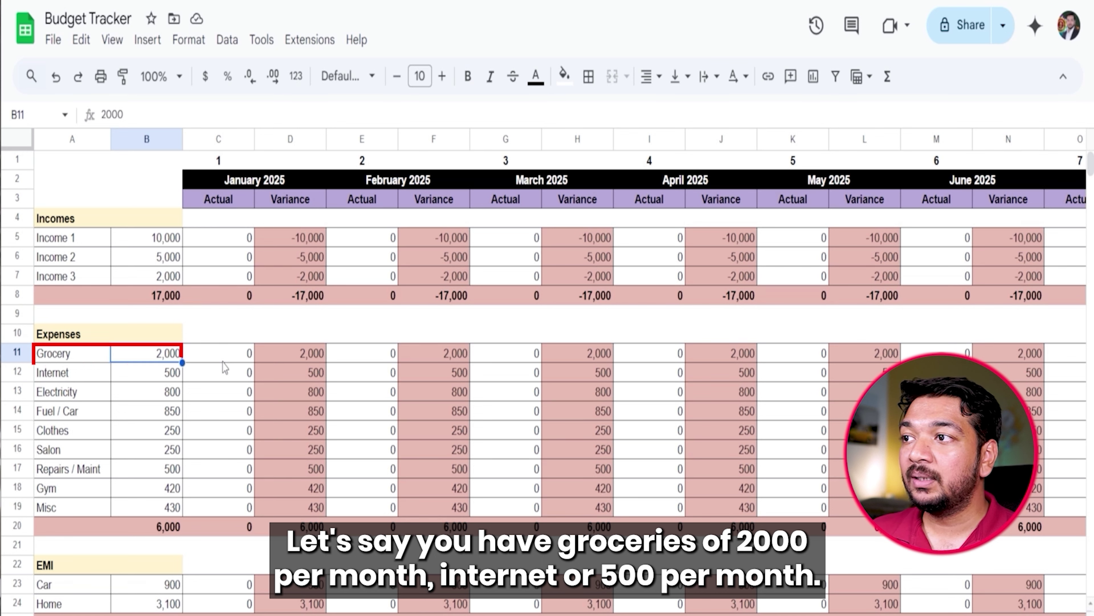
{"action": "key", "text": "Down"}
{"action": "key", "text": "Down"}
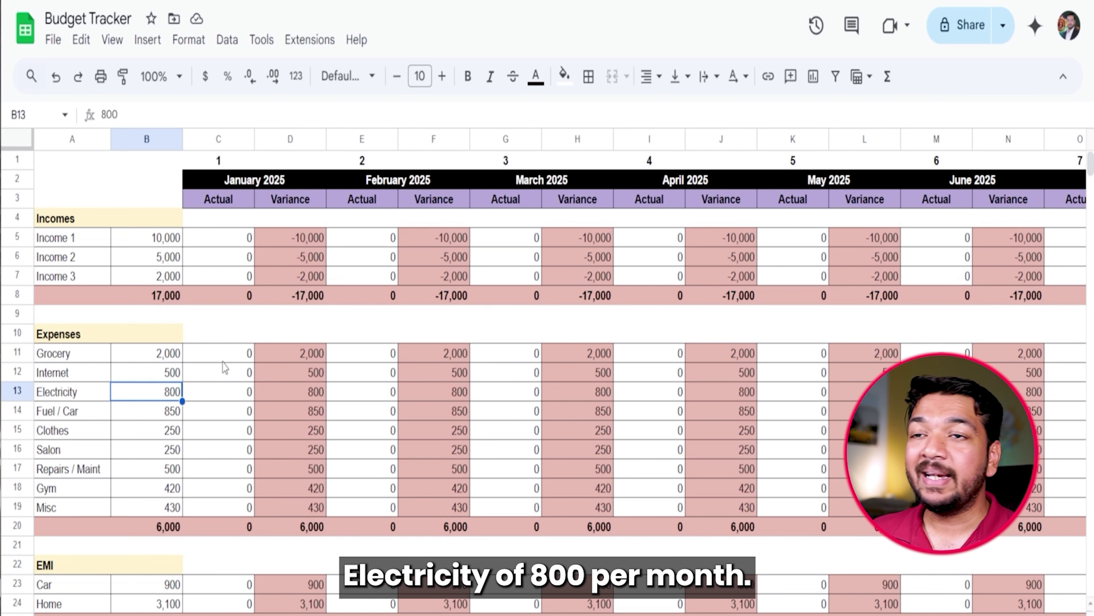
{"action": "key", "text": "Down"}
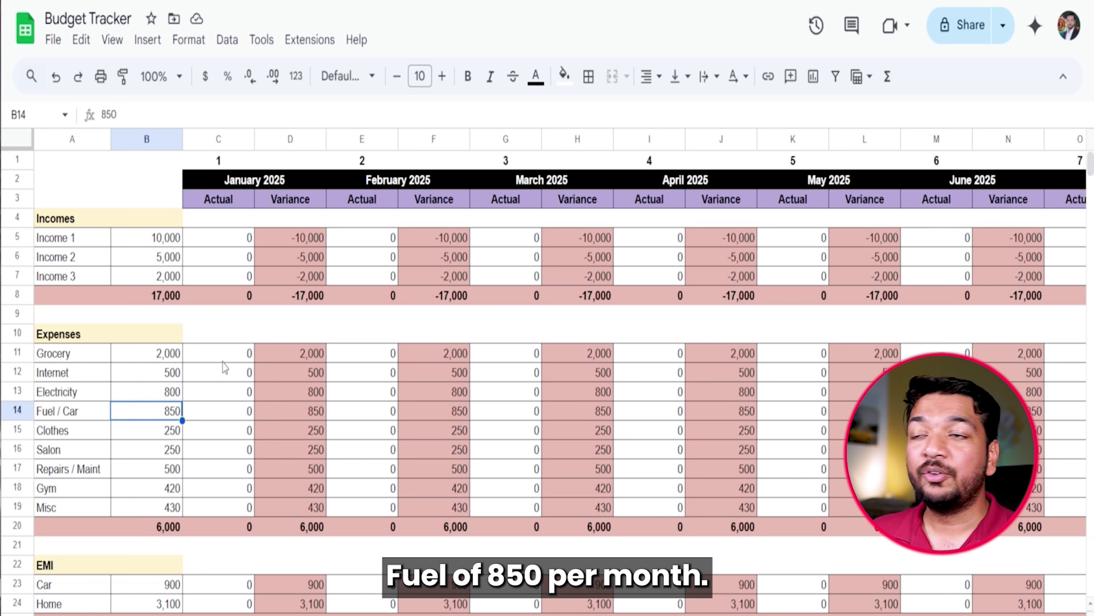
{"action": "key", "text": "Down"}
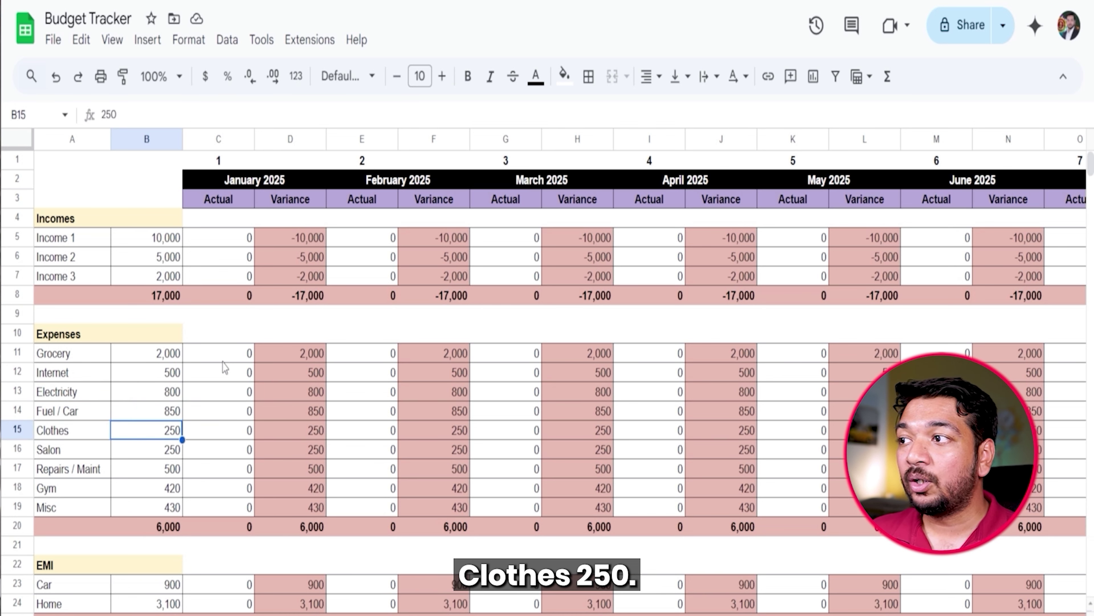
{"action": "key", "text": "Down"}
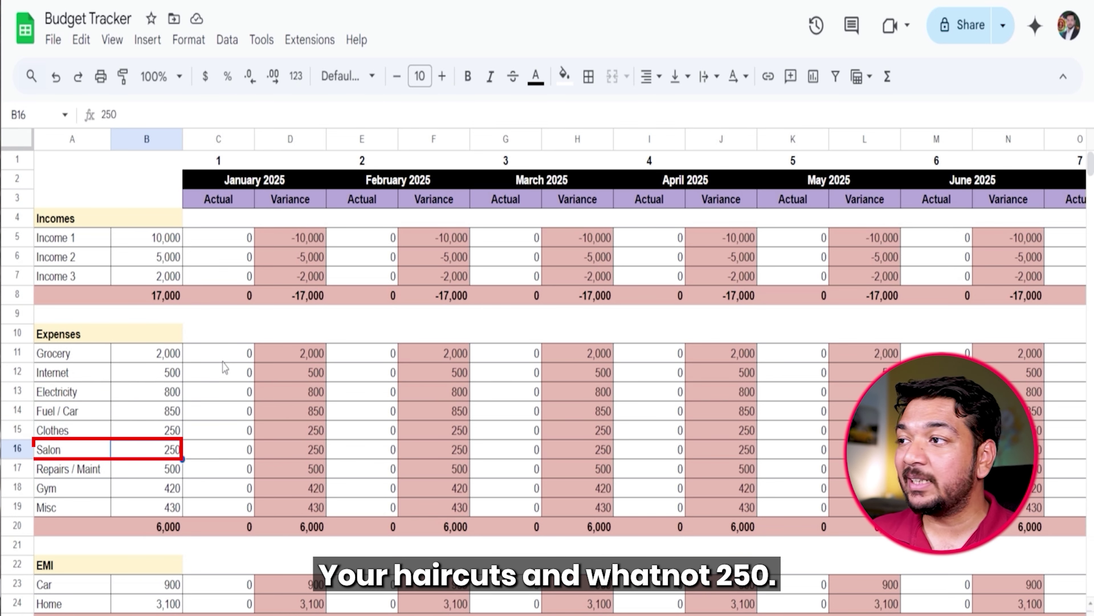
{"action": "key", "text": "Down"}
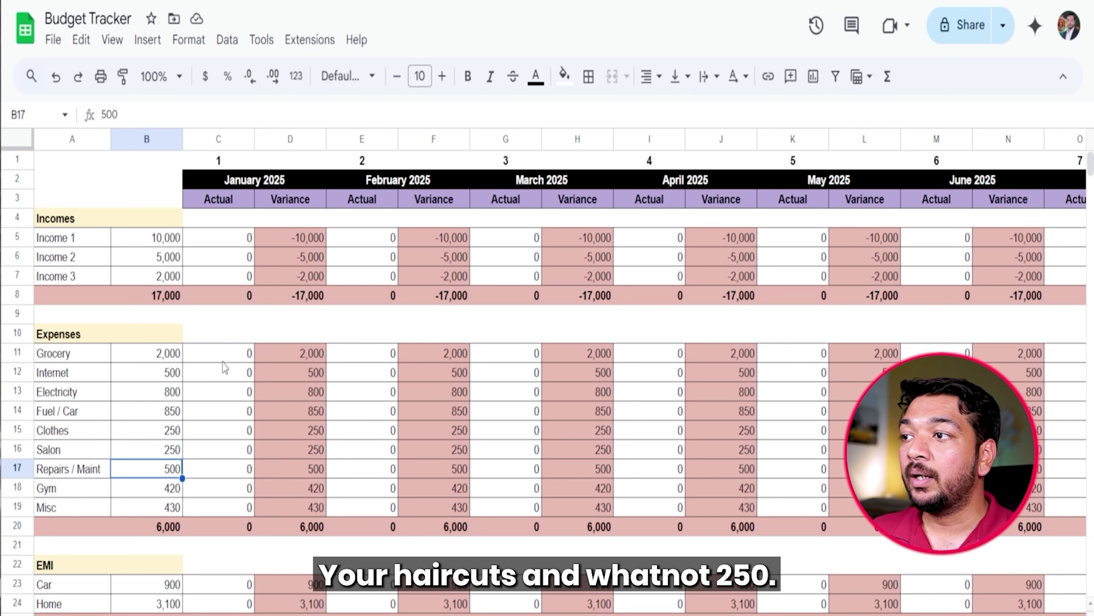
{"action": "key", "text": "Down"}
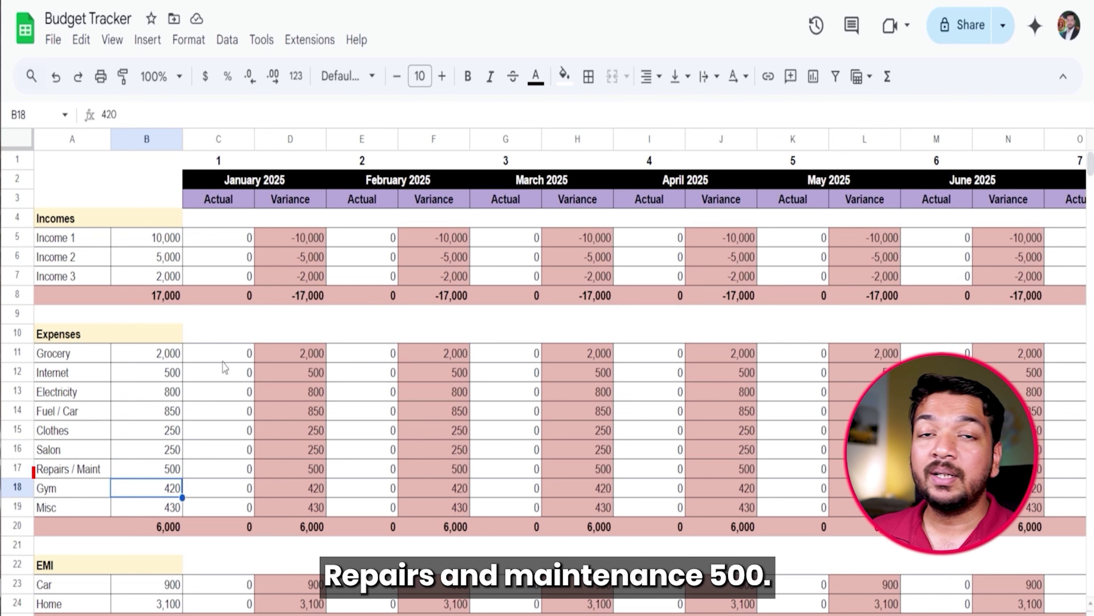
{"action": "key", "text": "Down"}
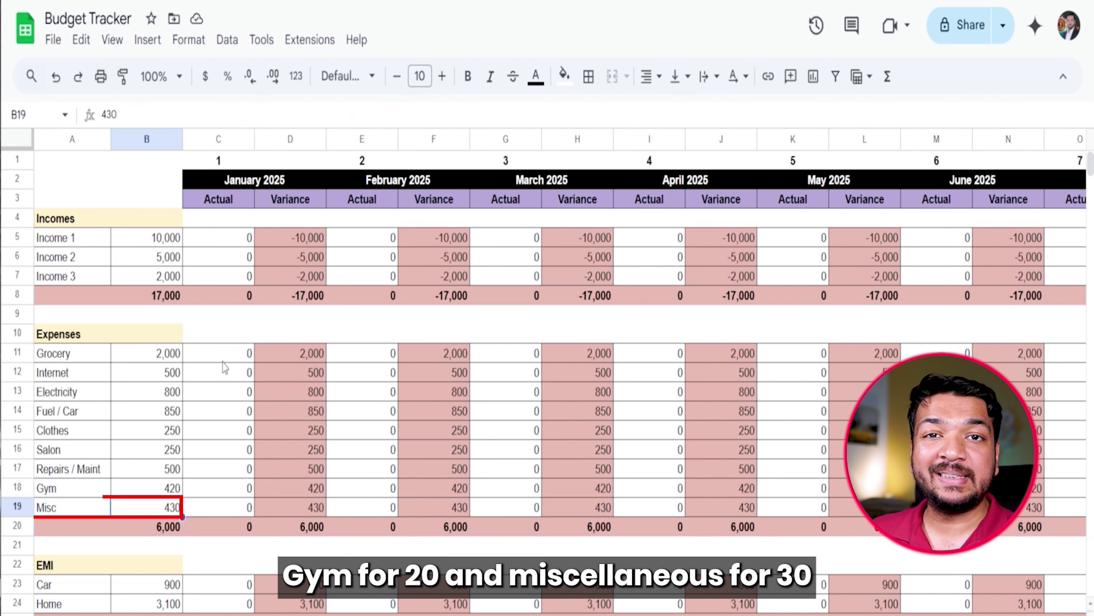
{"action": "key", "text": "Down"}
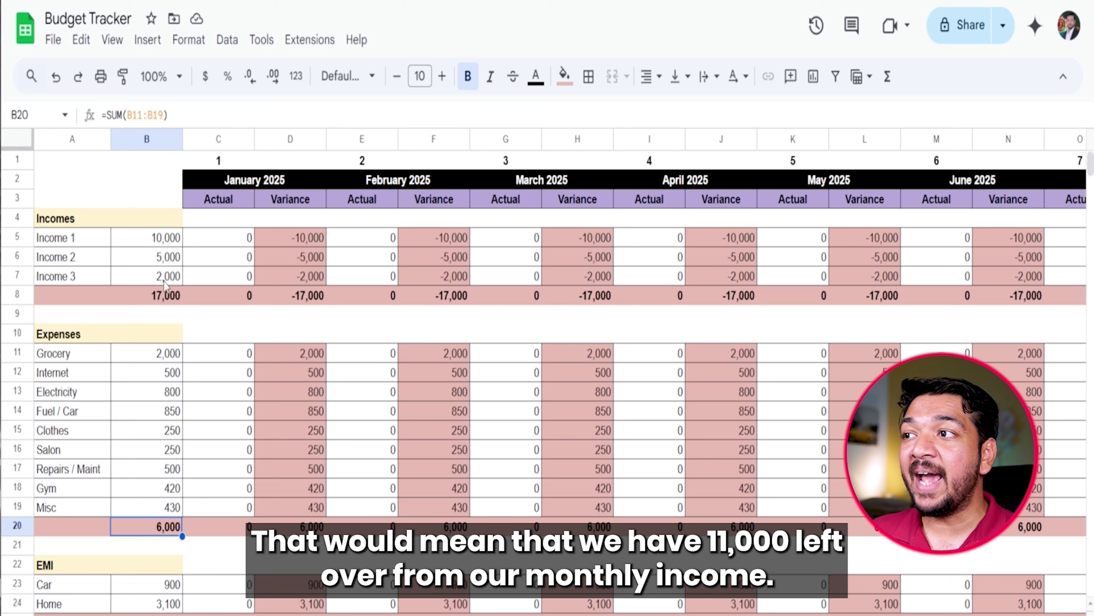
{"action": "left_click", "coordinate": [166, 296]}
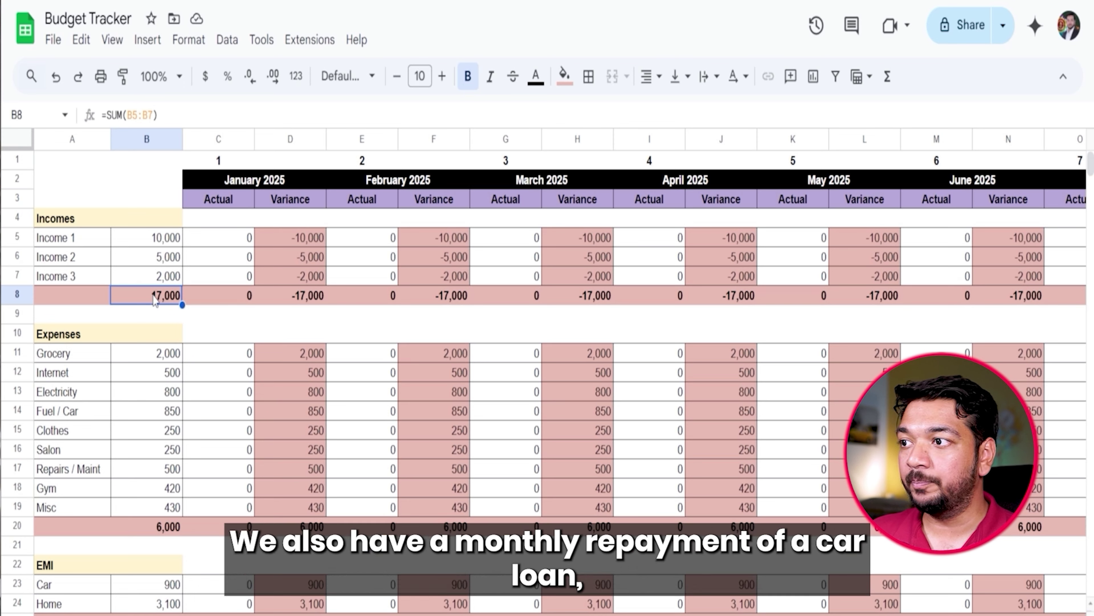
Step: Check the Car and Home EMI budgets, and select the expenses and EMI totals together to compare them
{"action": "scroll", "coordinate": [153, 301], "scroll_direction": "down", "scroll_amount": 2}
{"action": "left_click", "coordinate": [135, 503]}
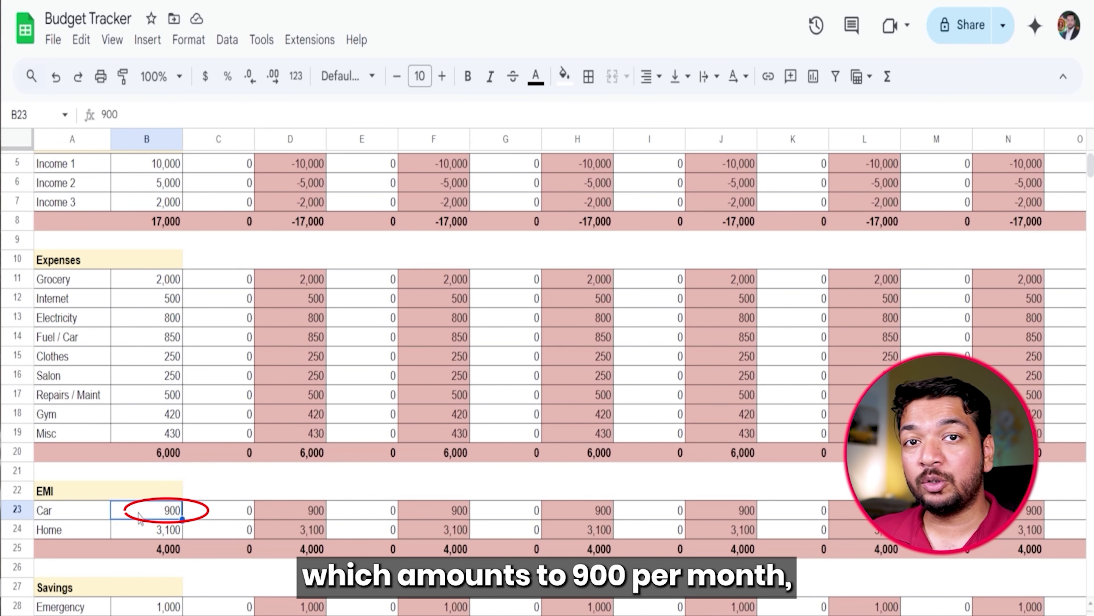
{"action": "left_click", "coordinate": [141, 530]}
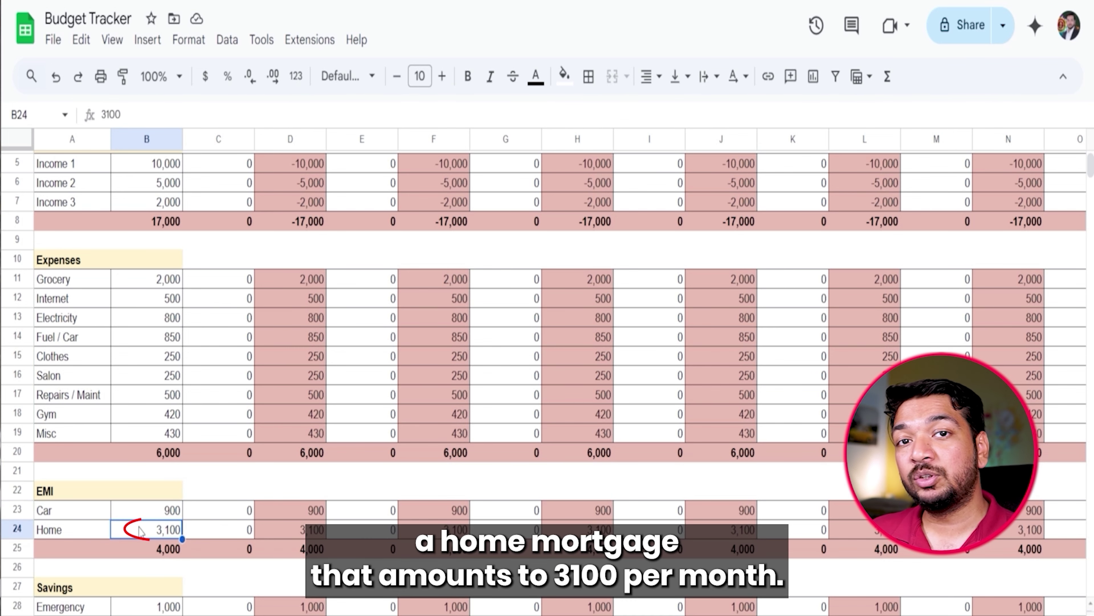
{"action": "scroll", "coordinate": [141, 531], "scroll_direction": "down", "scroll_amount": 2}
{"action": "left_click", "coordinate": [153, 475]}
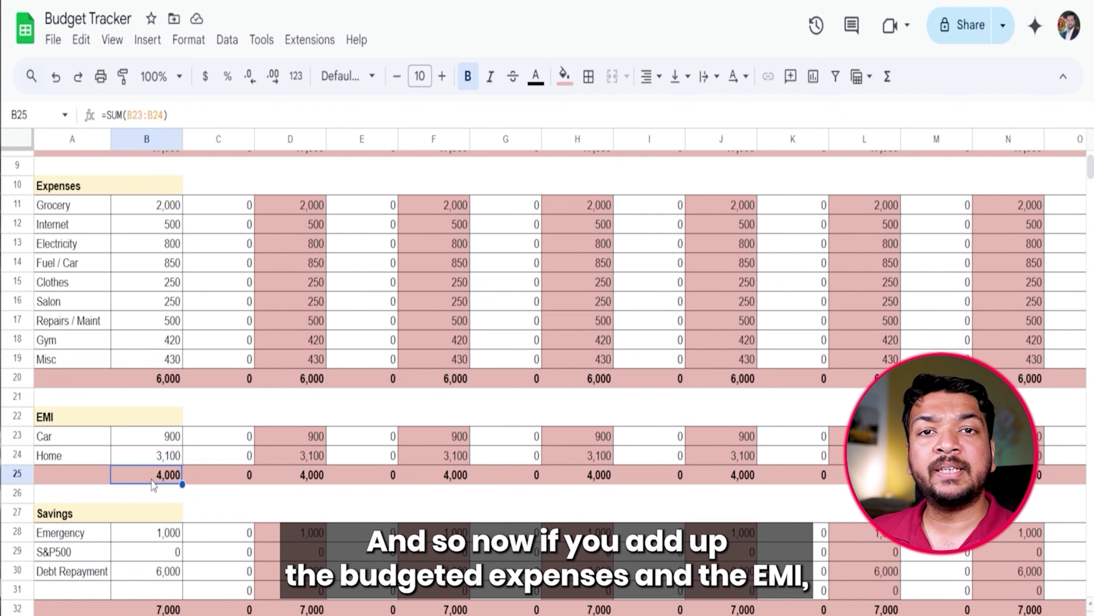
{"action": "left_click", "coordinate": [158, 380]}
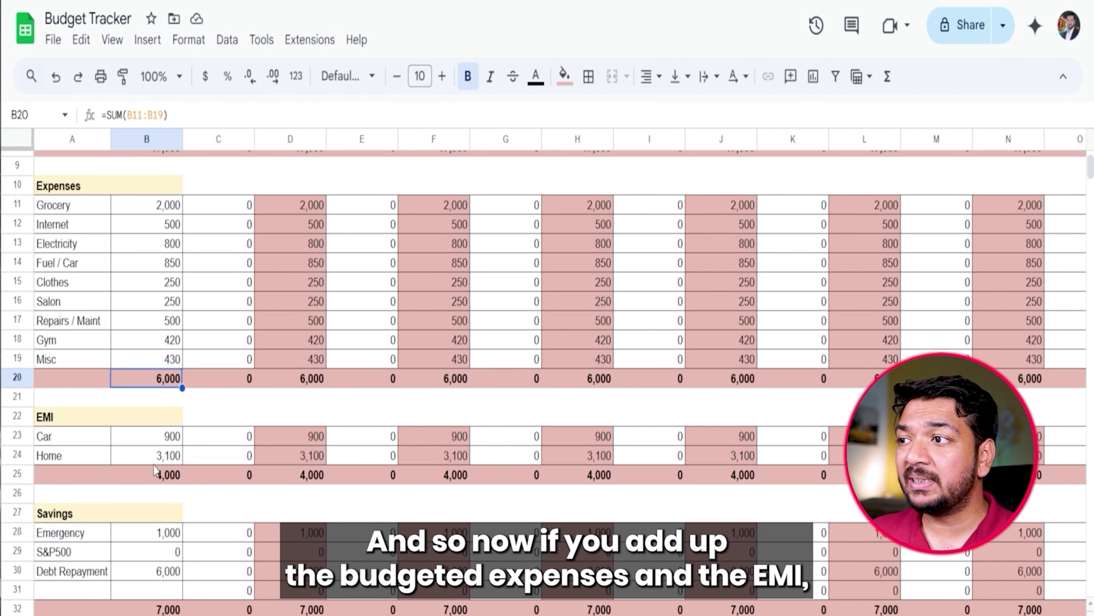
{"action": "left_click", "coordinate": [154, 476], "text": "ctrl"}
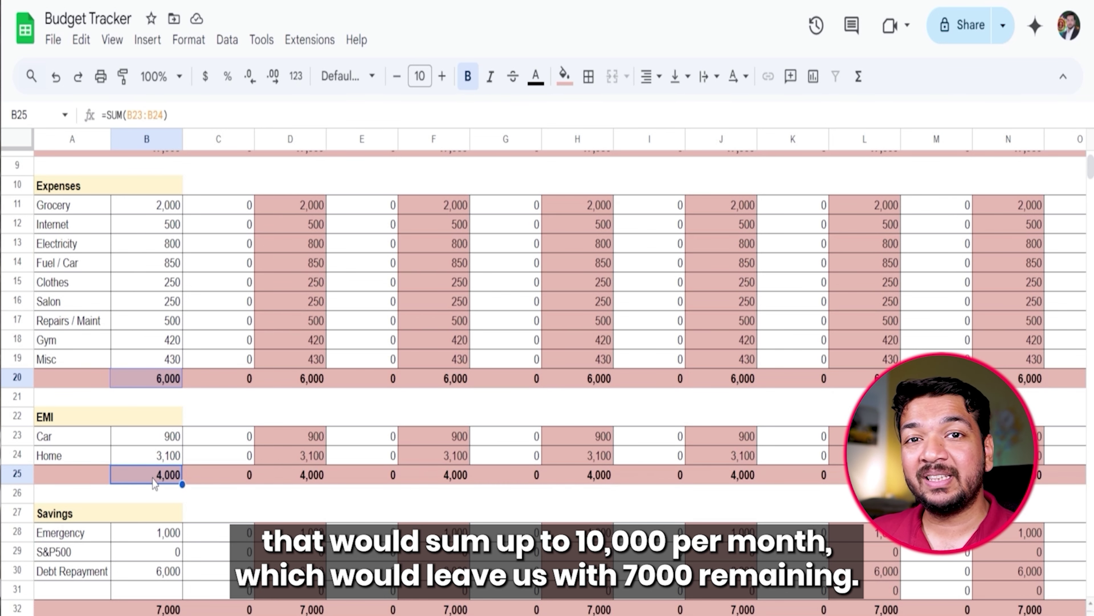
Step: Review the Emergency and Debt Repayment savings budgets and the formula of the savings total
{"action": "left_click", "coordinate": [151, 537]}
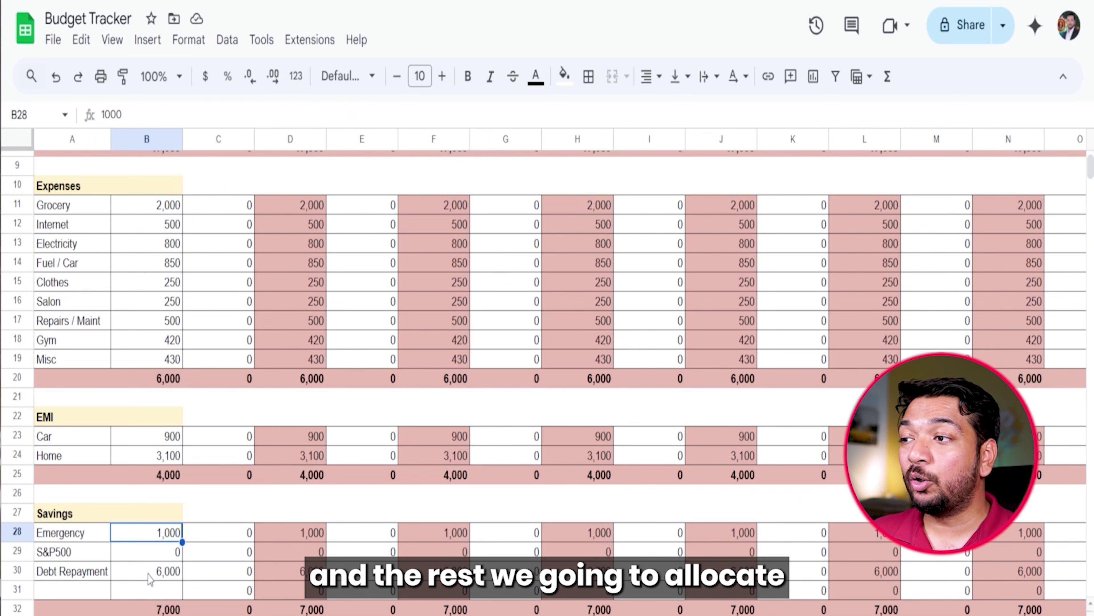
{"action": "left_click", "coordinate": [149, 574]}
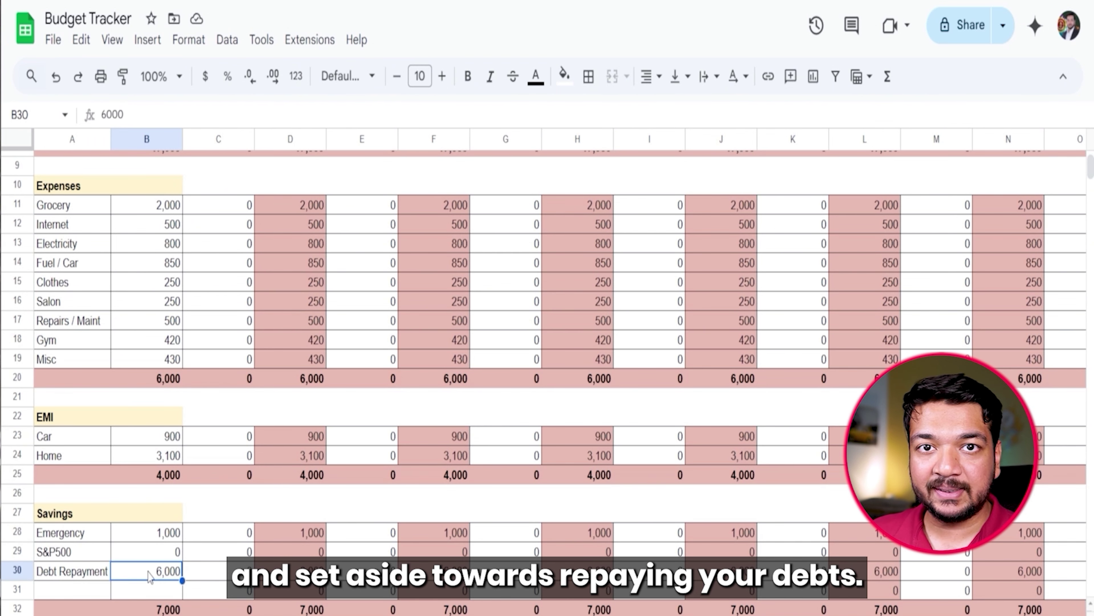
{"action": "left_click", "coordinate": [165, 609]}
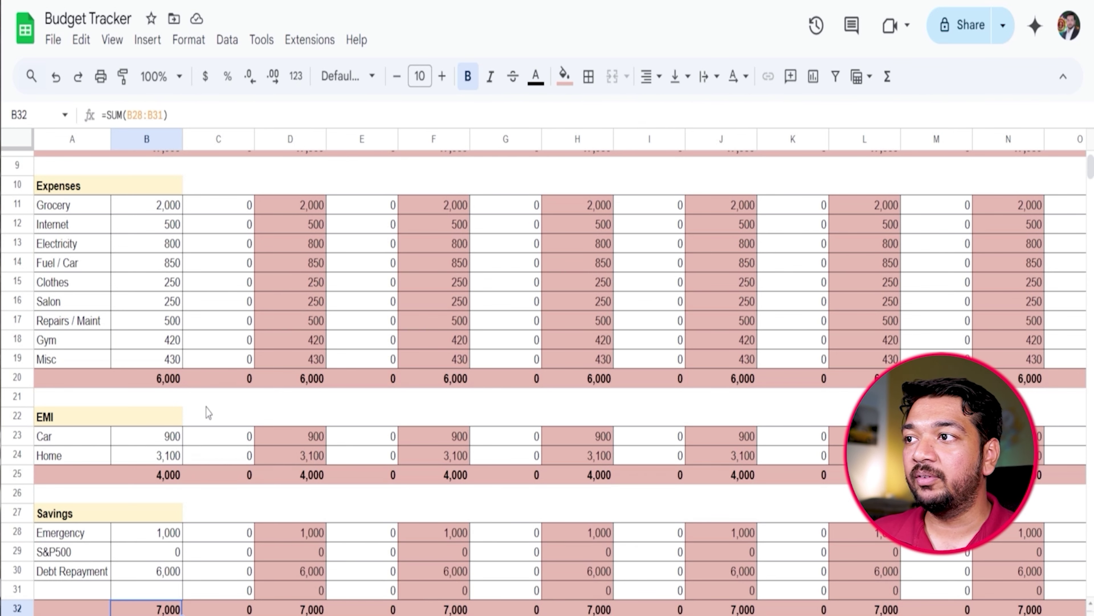
{"action": "scroll", "coordinate": [208, 410], "scroll_direction": "up", "scroll_amount": 3}
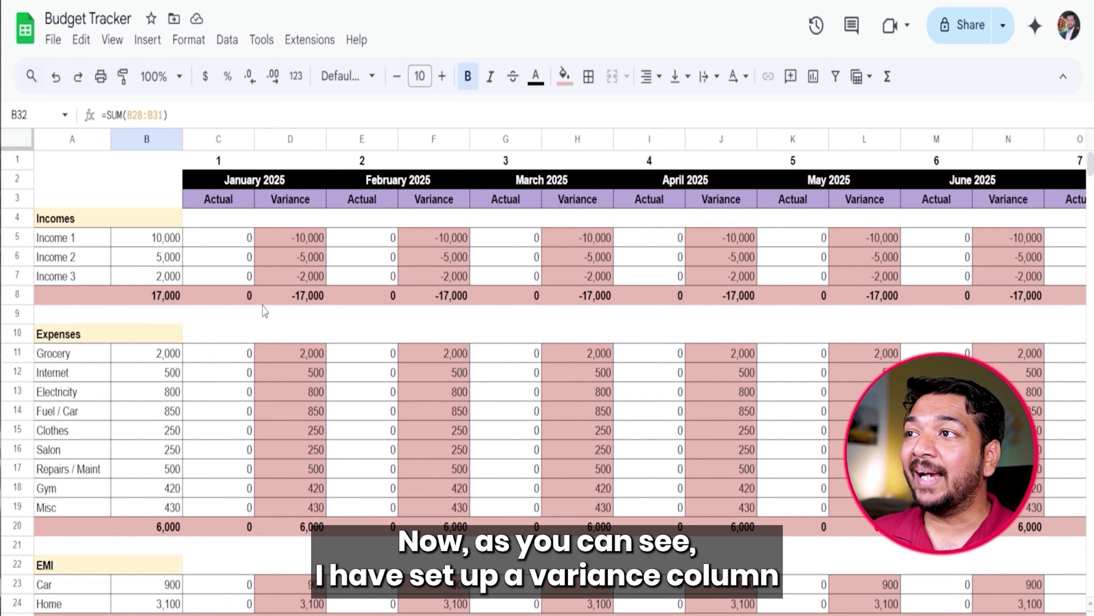
Step: Review the Actual and Variance columns under the January, February and March 2025 headings, and the January formula for Income 1
{"action": "left_click", "coordinate": [290, 199]}
{"action": "left_click", "coordinate": [230, 203]}
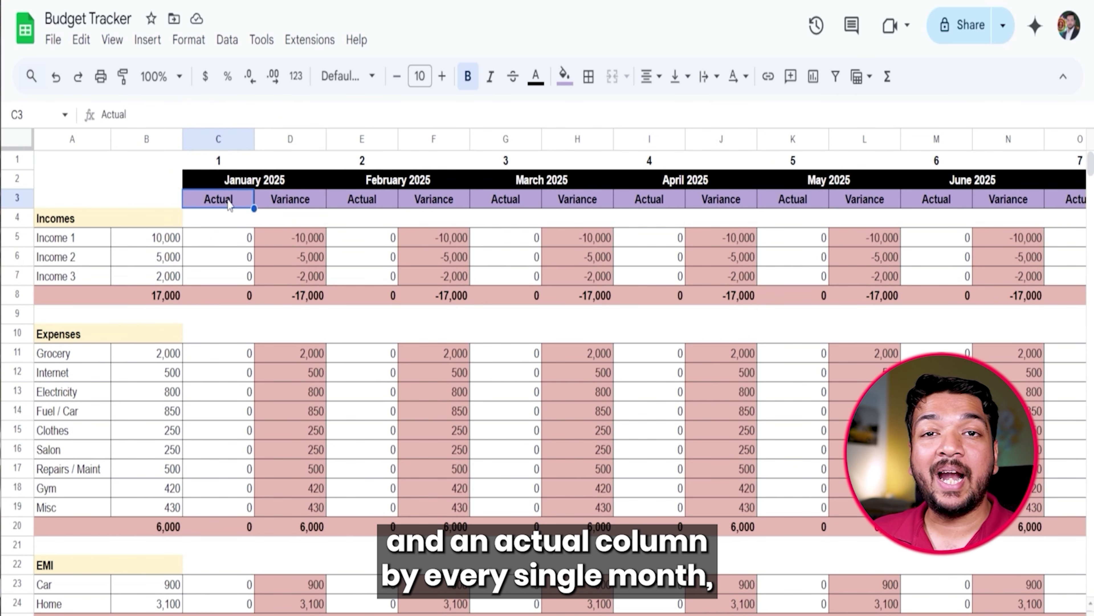
{"action": "left_click", "coordinate": [232, 185]}
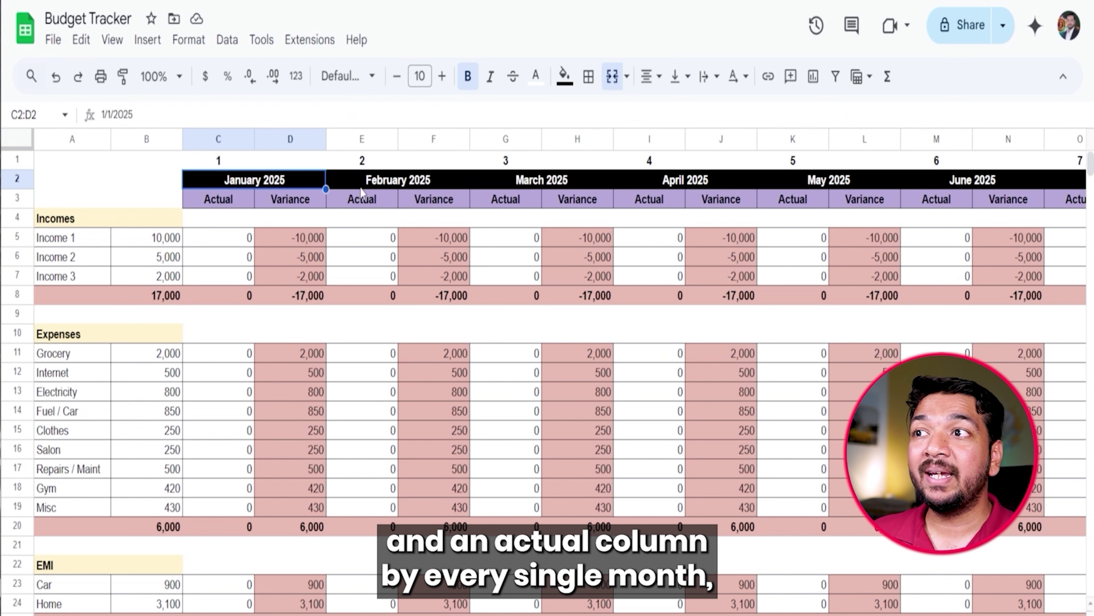
{"action": "left_click", "coordinate": [371, 187]}
{"action": "left_click", "coordinate": [477, 180]}
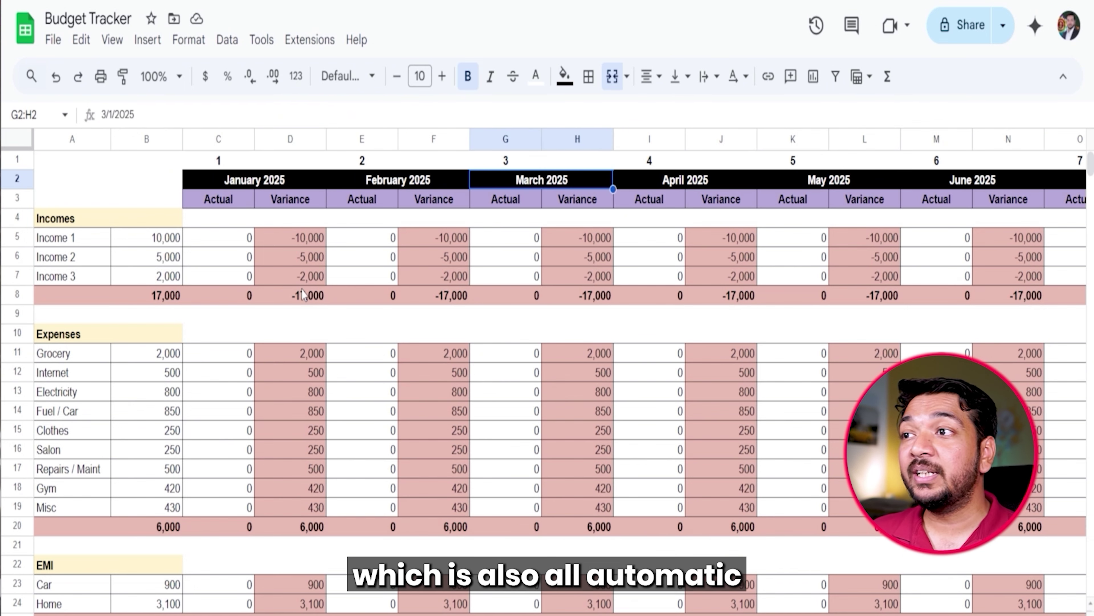
{"action": "left_click", "coordinate": [230, 238]}
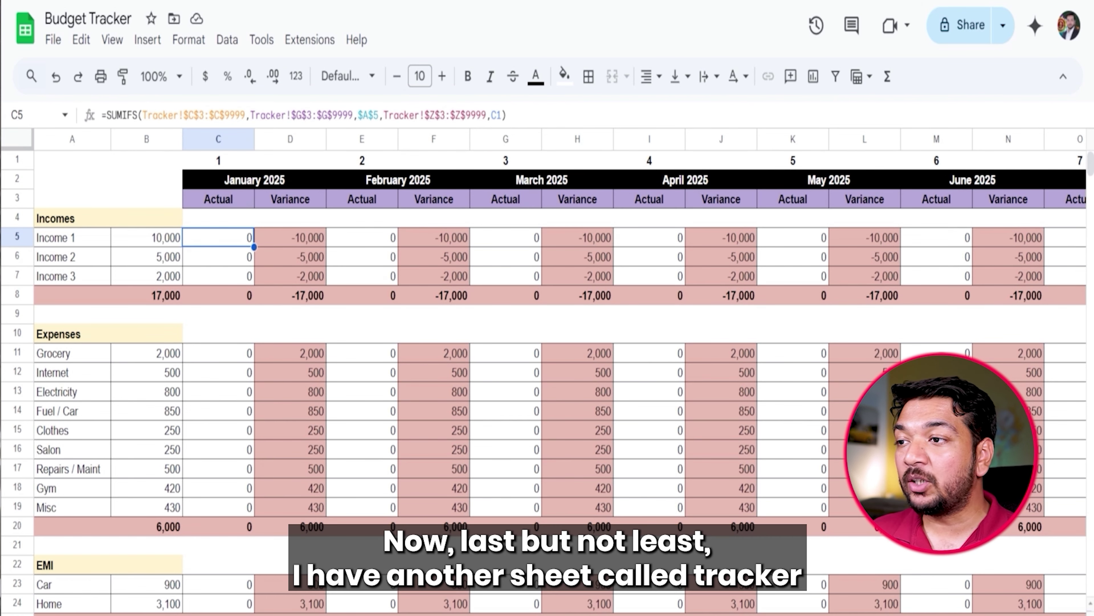
Step: Switch to the Tracker sheet and enter 1jan25 as the date of the first transaction
{"action": "left_click", "coordinate": [297, 614]}
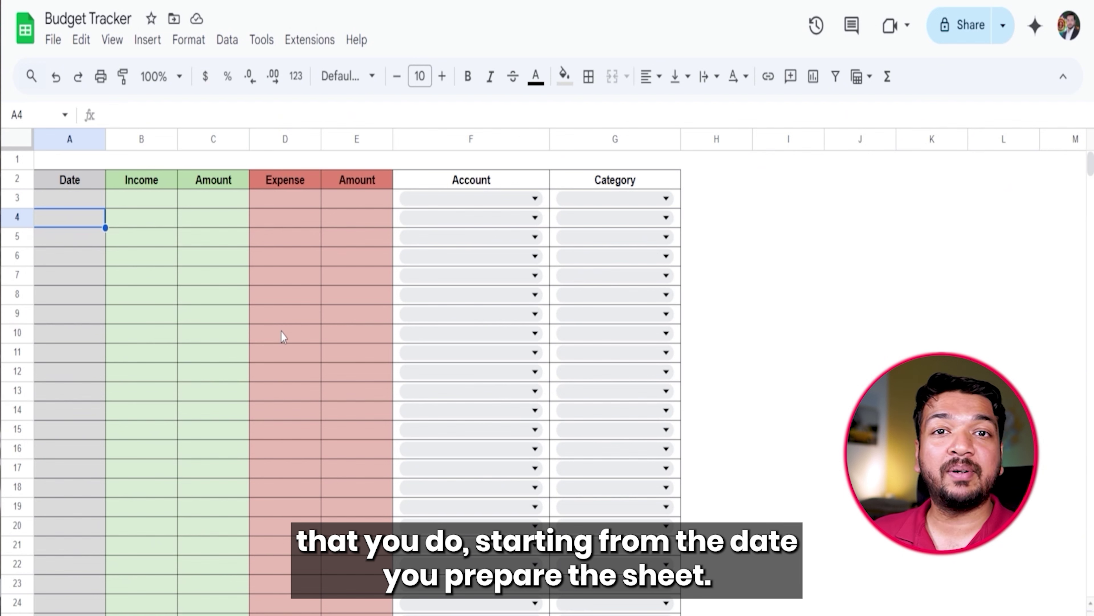
{"action": "key", "text": "Up"}
{"action": "type", "text": "1jan25"}
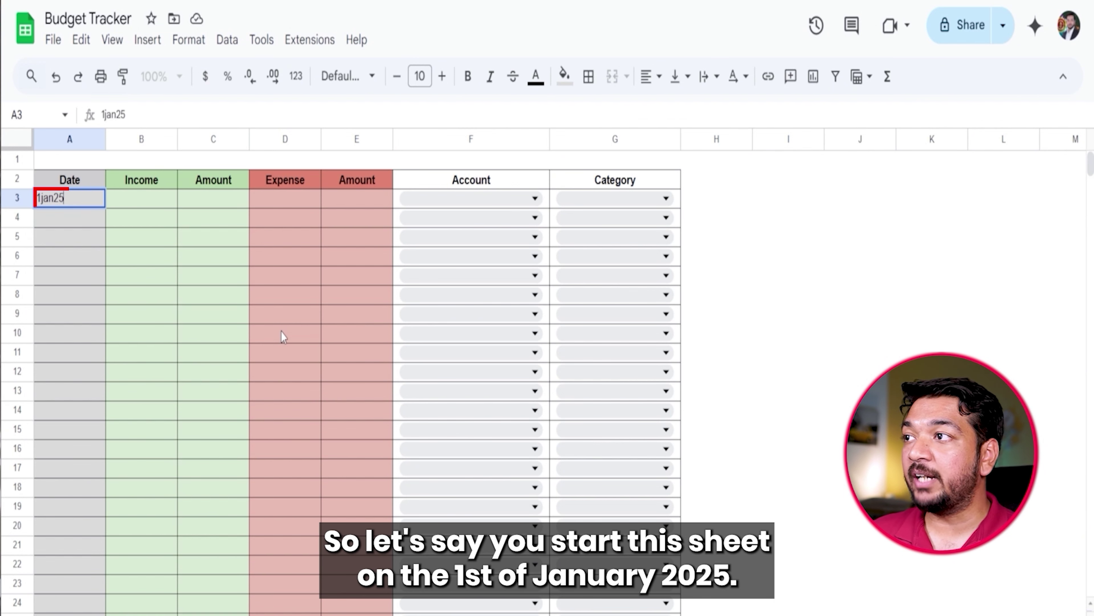
{"action": "key", "text": "Return"}
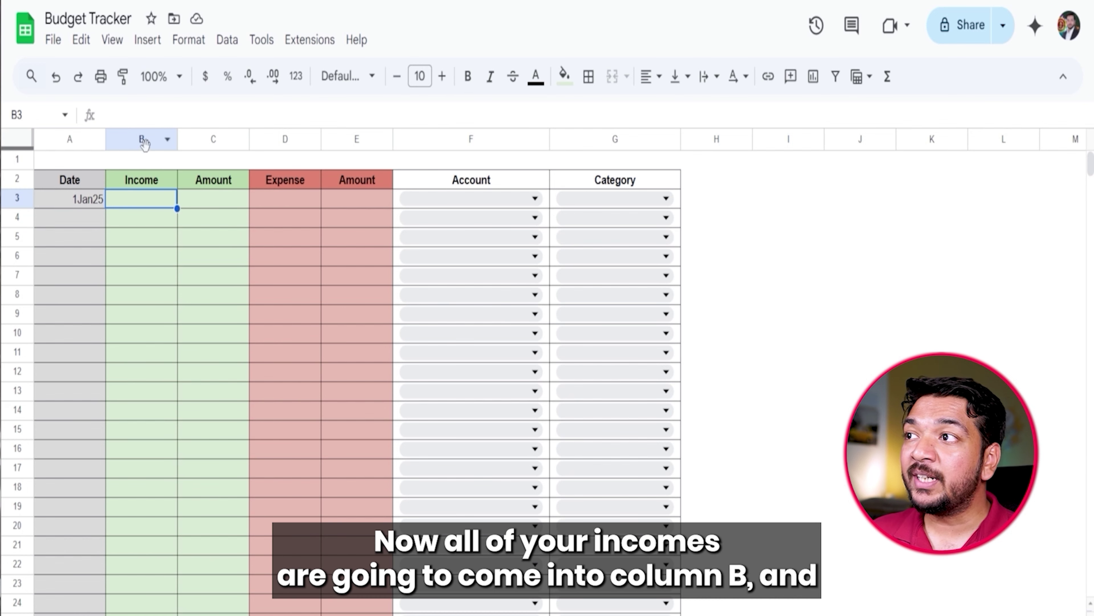
Step: Look over the Income and Expense columns and record Salary with an income amount of 10000 in the first transaction row
{"action": "left_click", "coordinate": [143, 141]}
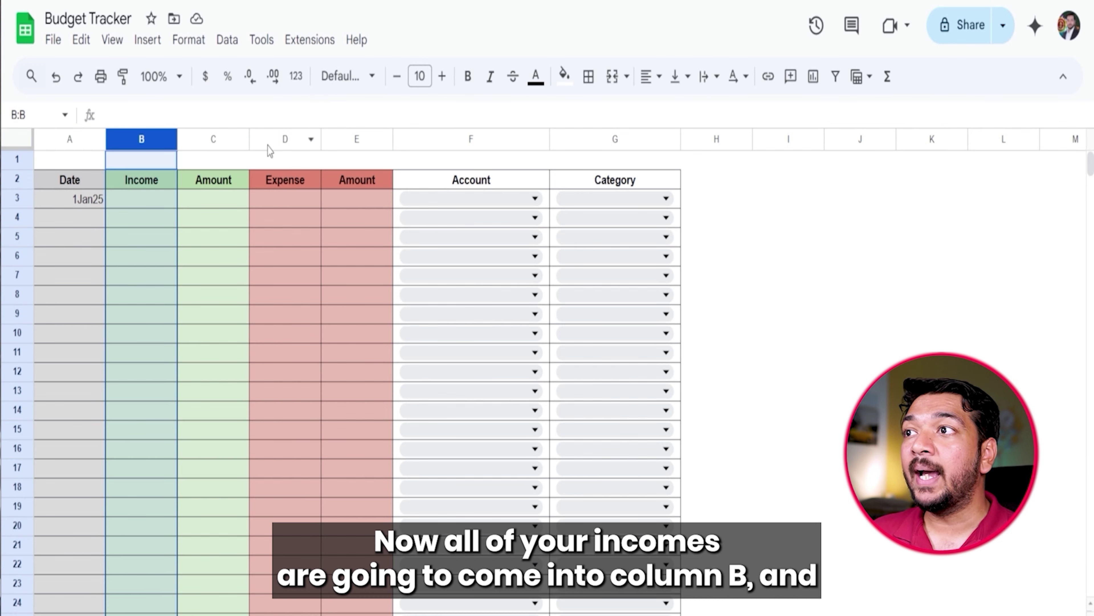
{"action": "left_click", "coordinate": [278, 139]}
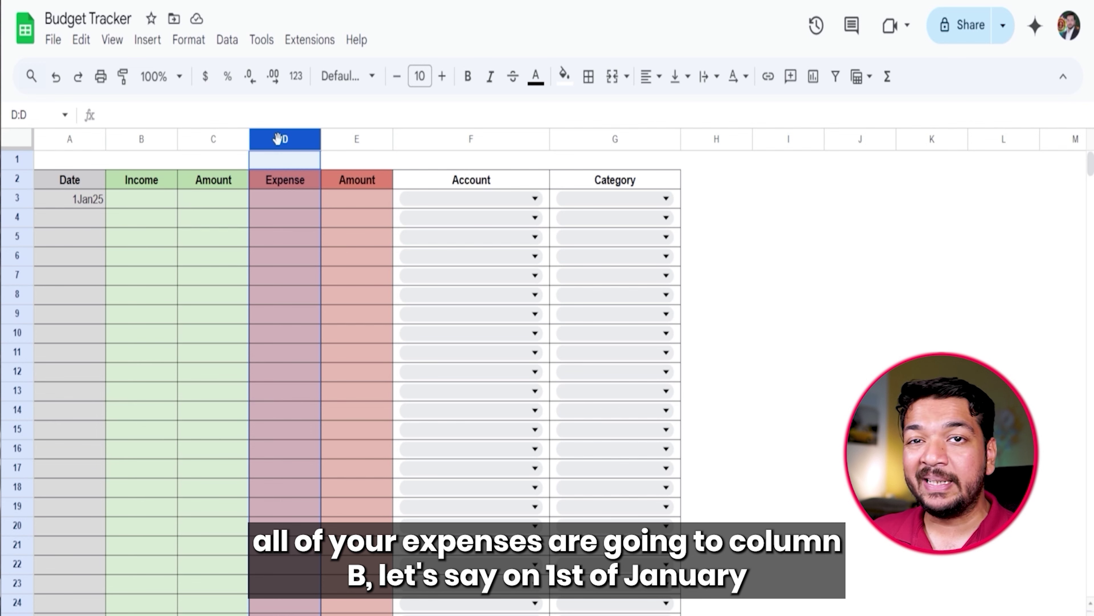
{"action": "left_click", "coordinate": [124, 205]}
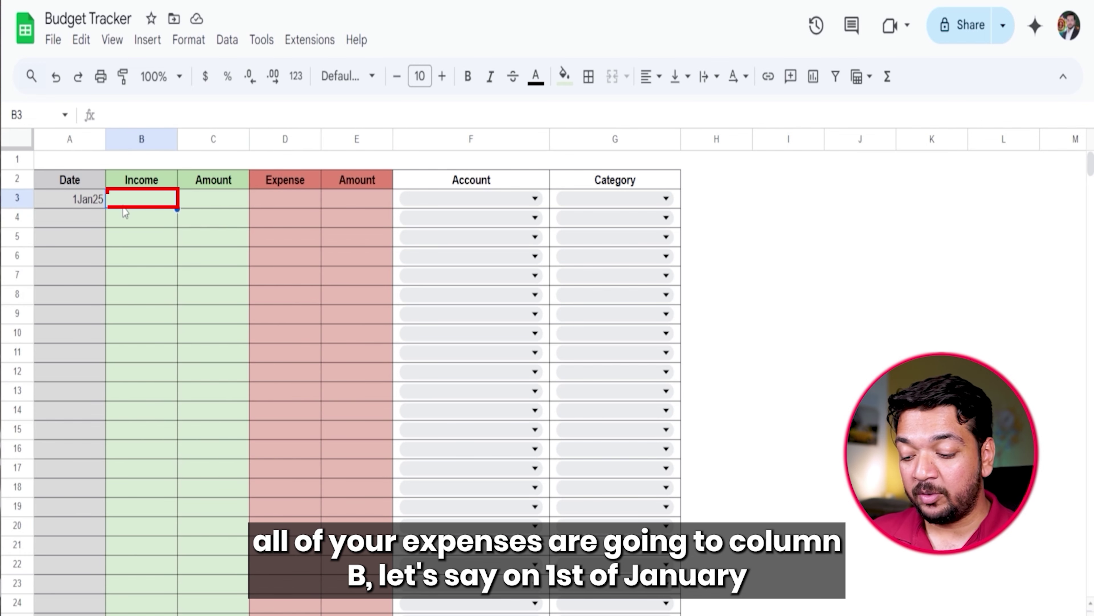
{"action": "type", "text": "Salary"}
{"action": "key", "text": "Tab"}
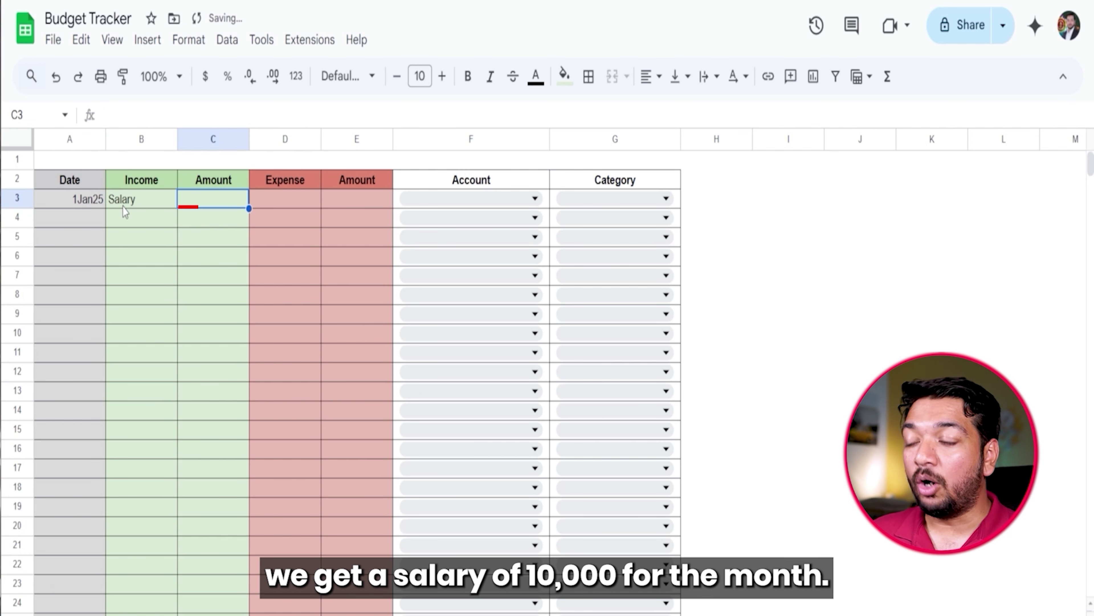
{"action": "type", "text": "10000"}
{"action": "key", "text": "Return"}
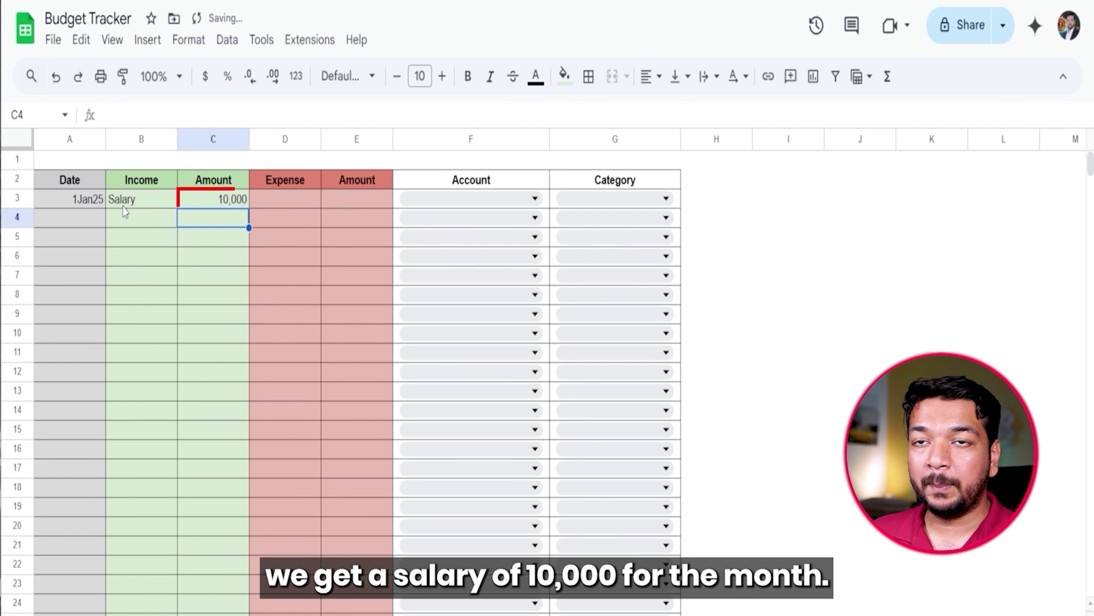
Step: Assign the salary transaction to the HSBC account and the Income 1 category
{"action": "left_click", "coordinate": [524, 200]}
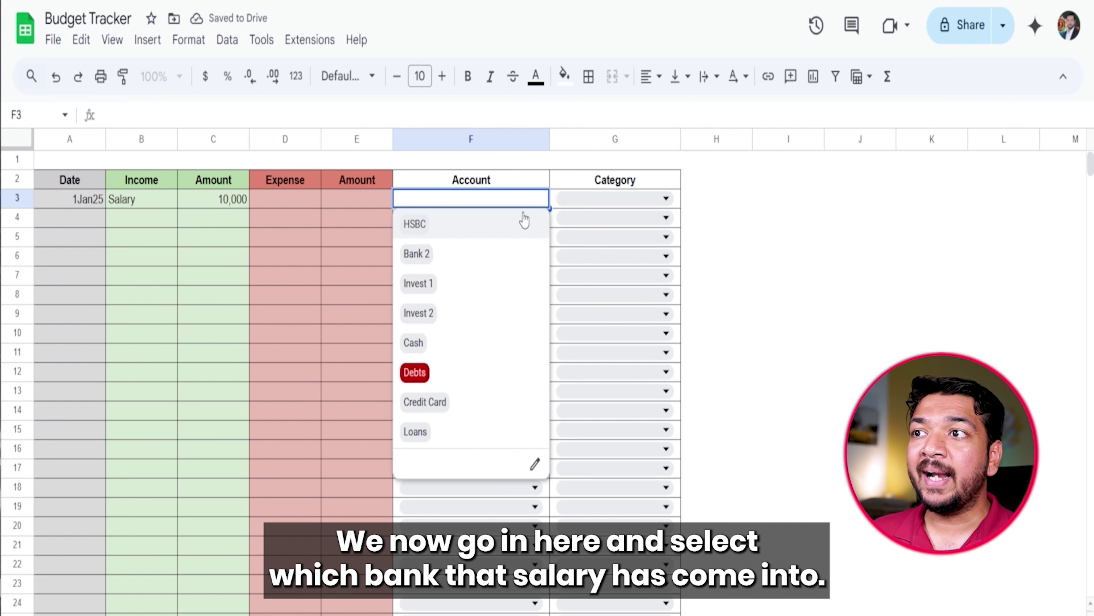
{"action": "left_click", "coordinate": [427, 234]}
{"action": "left_click", "coordinate": [616, 199]}
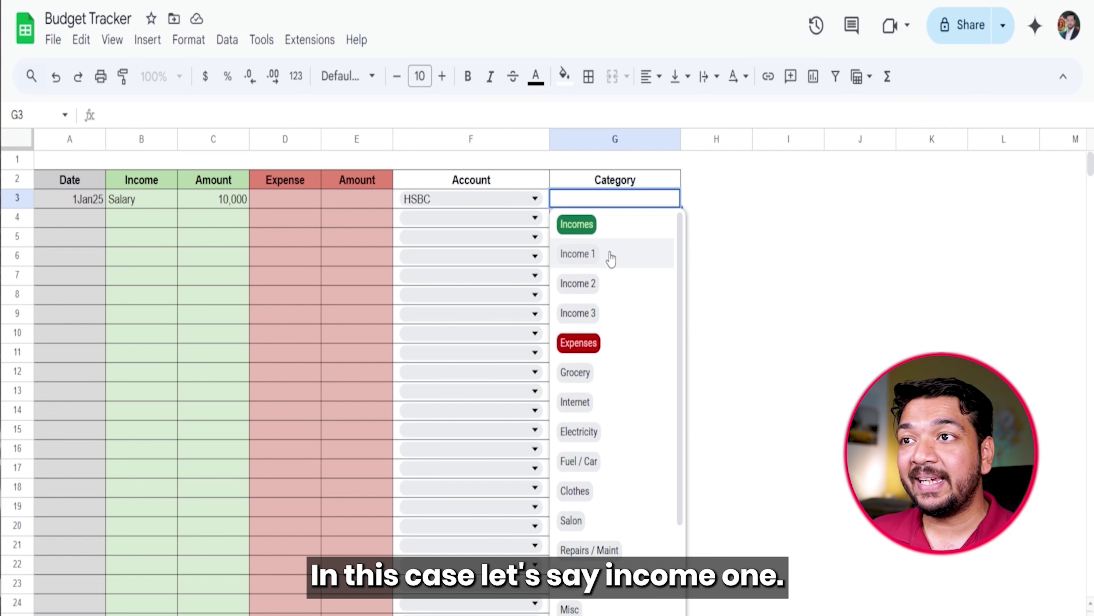
{"action": "left_click", "coordinate": [611, 259]}
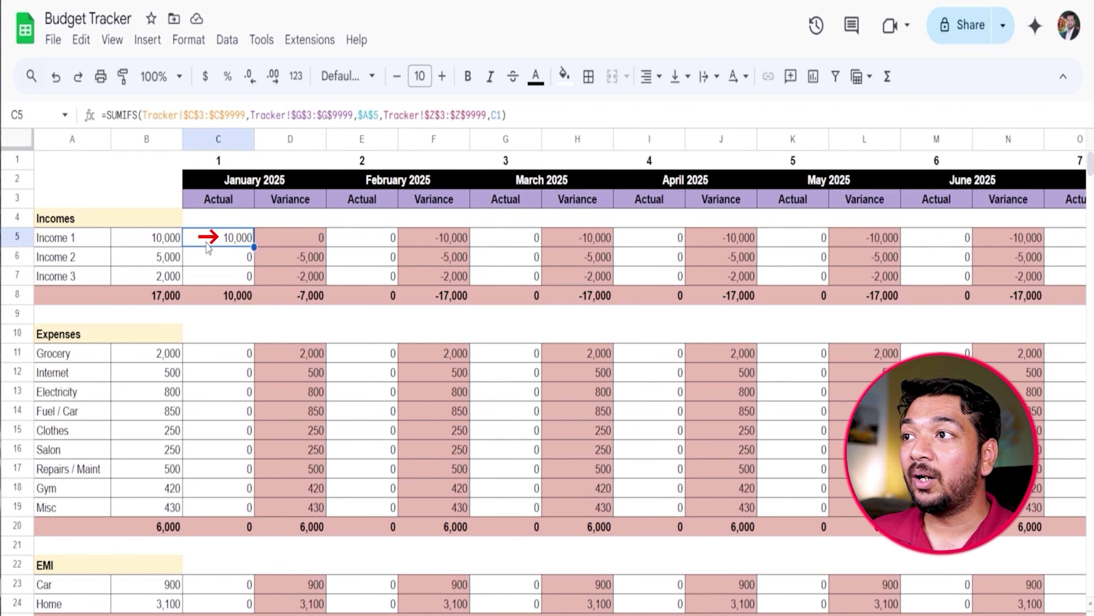
Step: Compare the January 2025 actual, variance and budgeted amounts for Income 1 in the budget
{"action": "left_click", "coordinate": [243, 180]}
{"action": "left_click", "coordinate": [71, 240]}
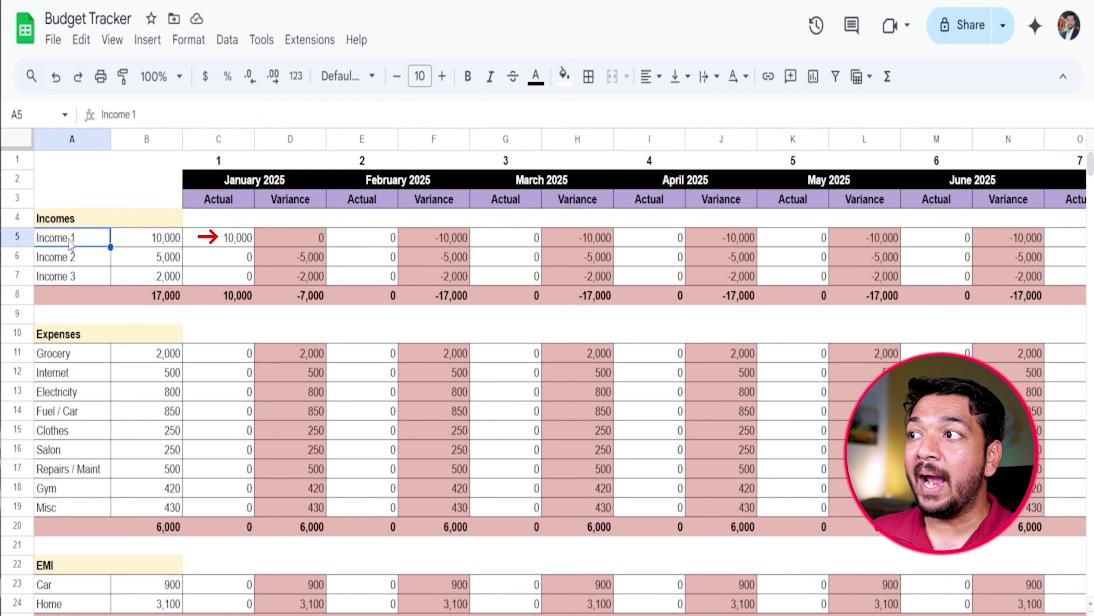
{"action": "left_click", "coordinate": [224, 241]}
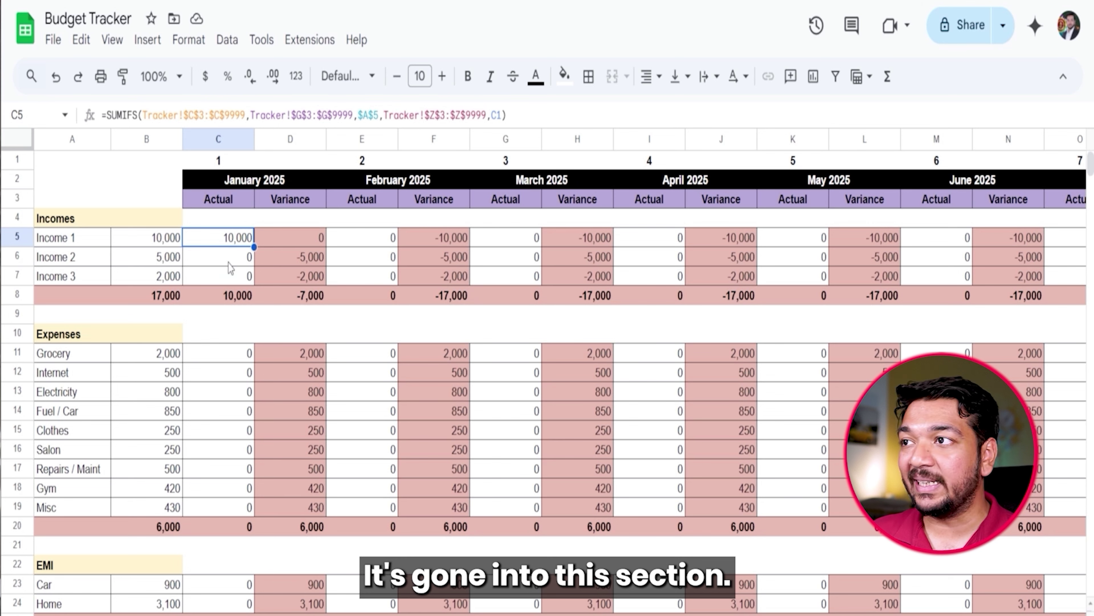
{"action": "left_click", "coordinate": [317, 244]}
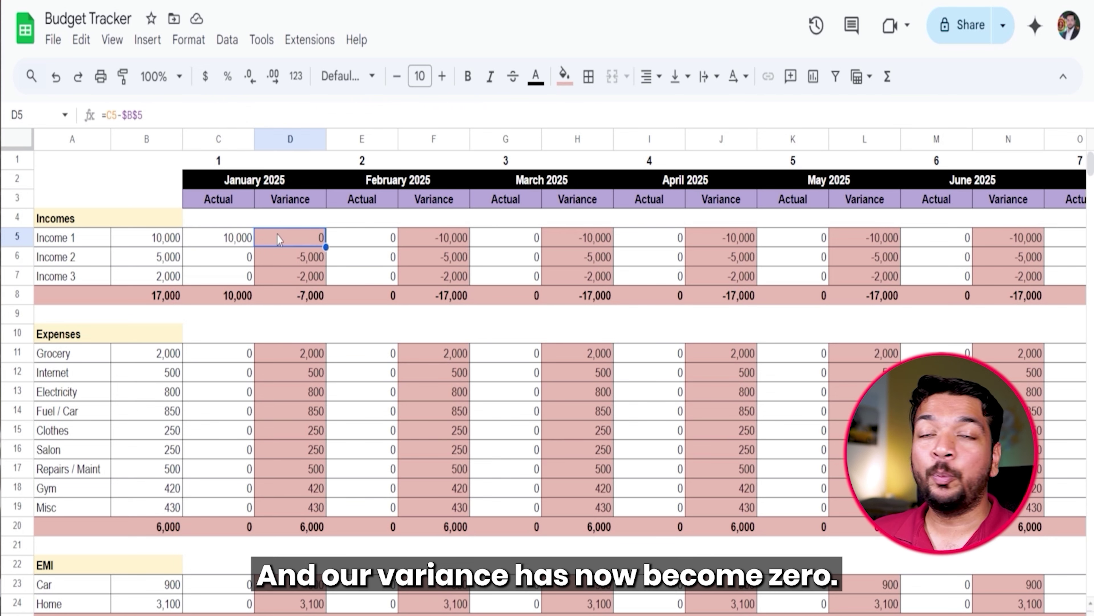
{"action": "left_click", "coordinate": [163, 240]}
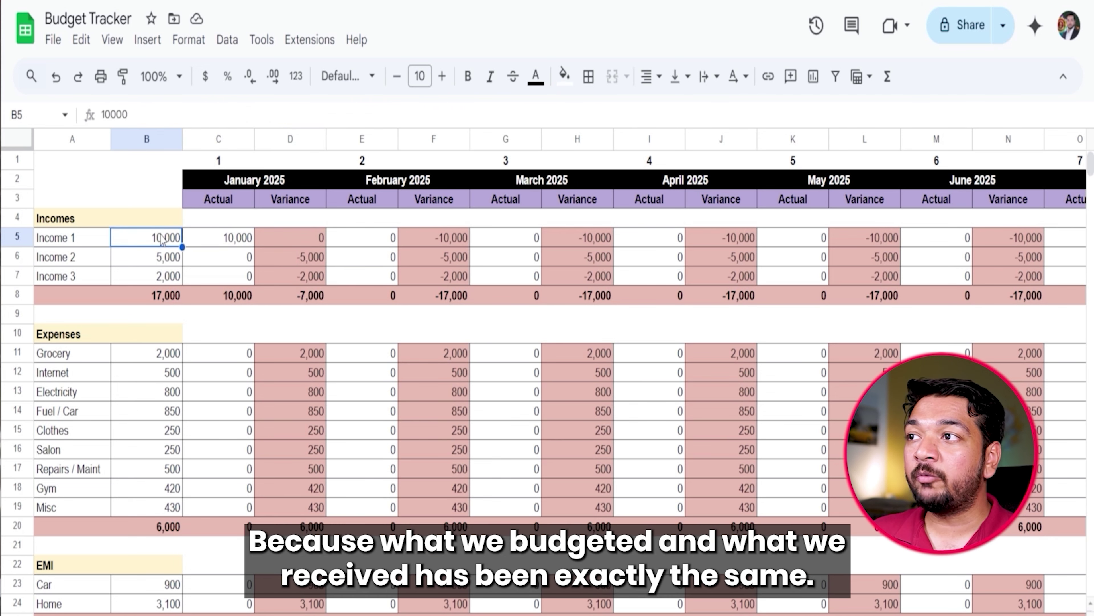
{"action": "left_click", "coordinate": [208, 244]}
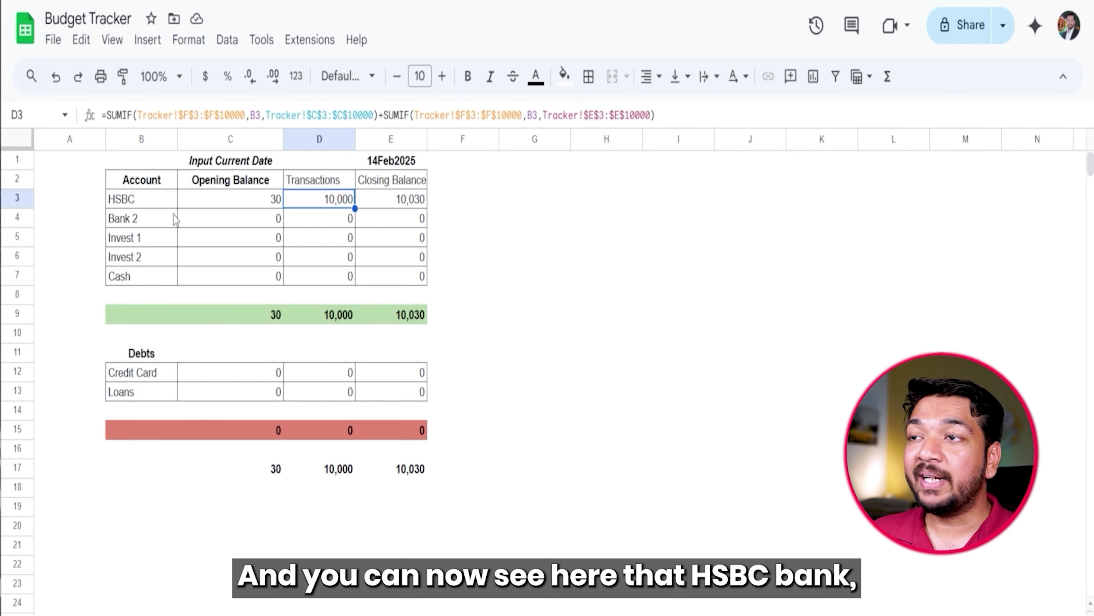
Step: Check the HSBC account's opening balance, transactions and closing balance in the accounts overview
{"action": "left_click", "coordinate": [134, 205]}
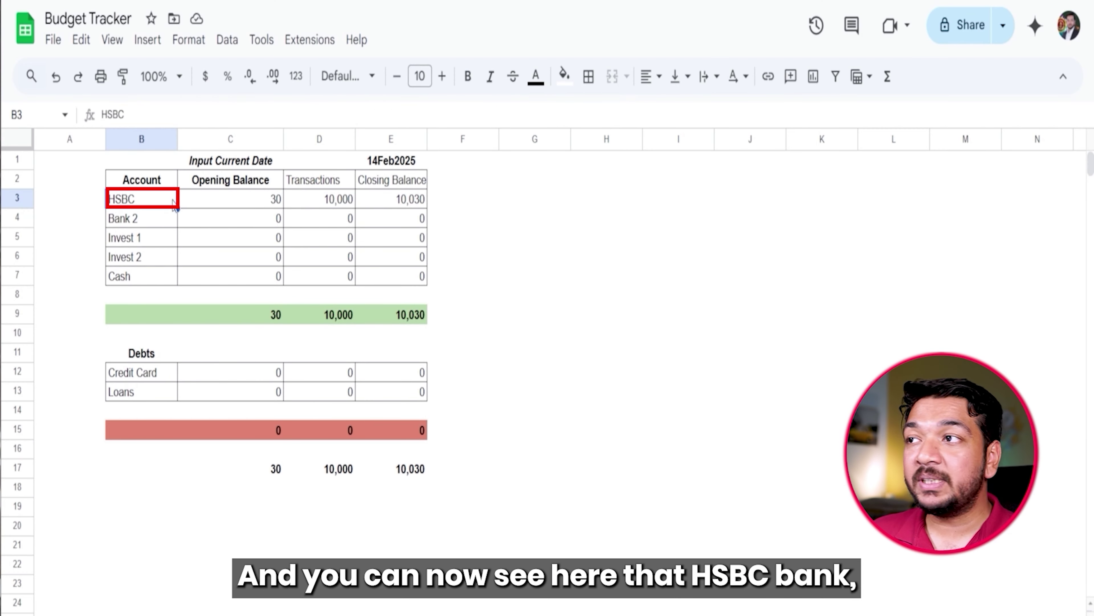
{"action": "left_click", "coordinate": [240, 208]}
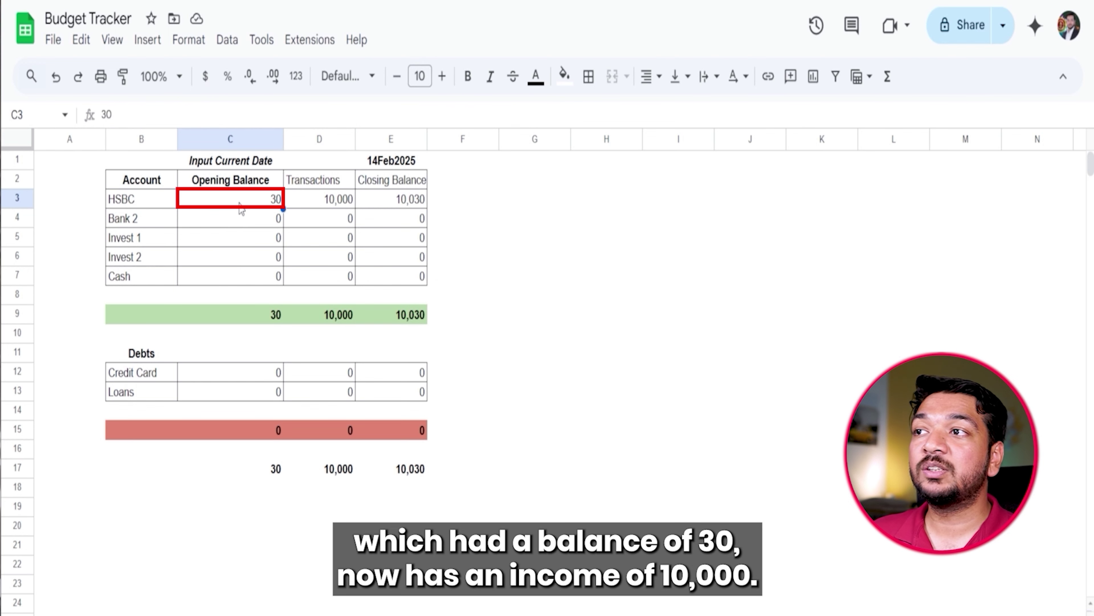
{"action": "left_click", "coordinate": [316, 207]}
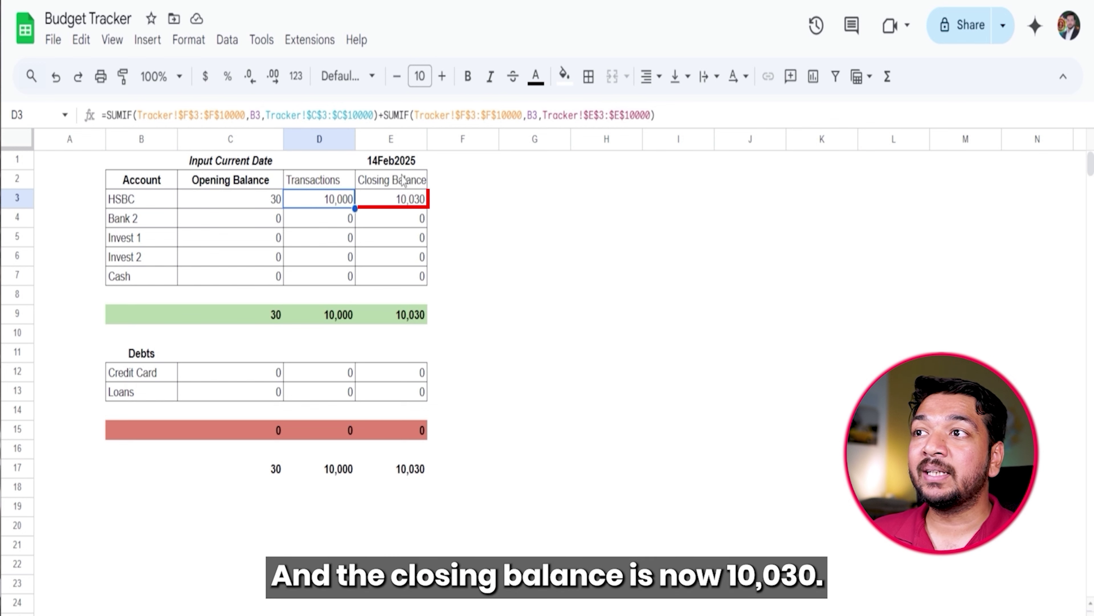
{"action": "left_click", "coordinate": [405, 206]}
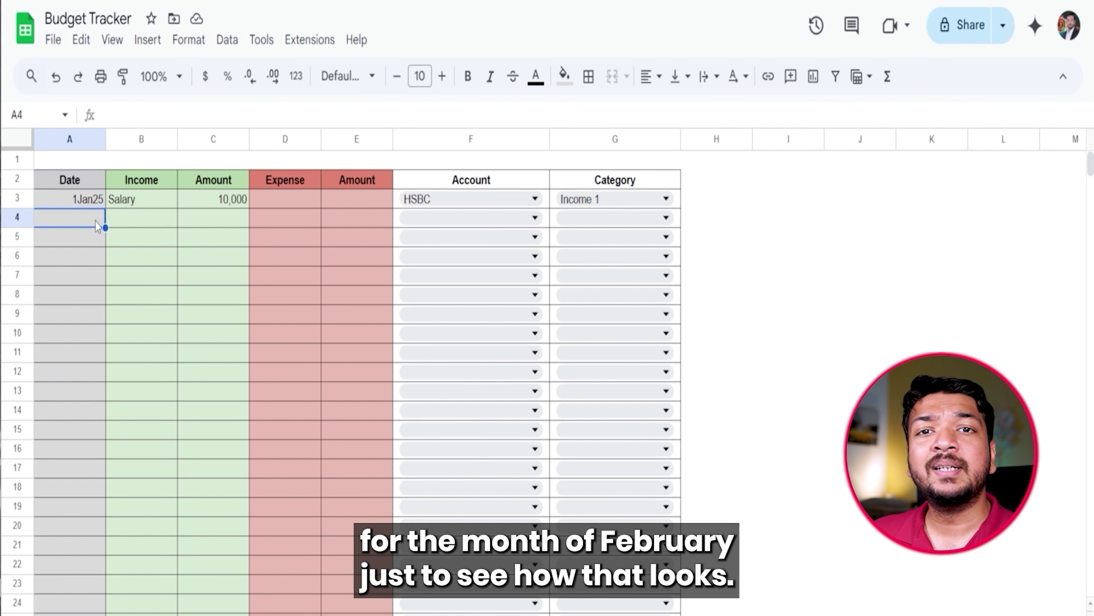
Step: Record an Amazon expense of 100 dated 15feb25 in the second transaction row
{"action": "type", "text": "15feb25"}
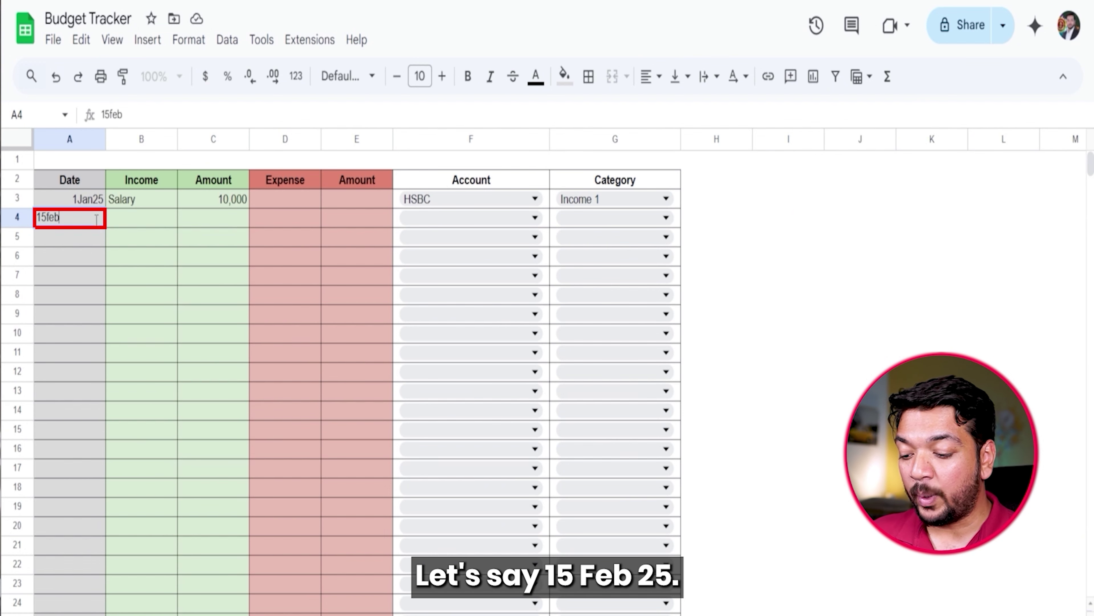
{"action": "key", "text": "Tab"}
{"action": "key", "text": "Tab"}
{"action": "key", "text": "Tab"}
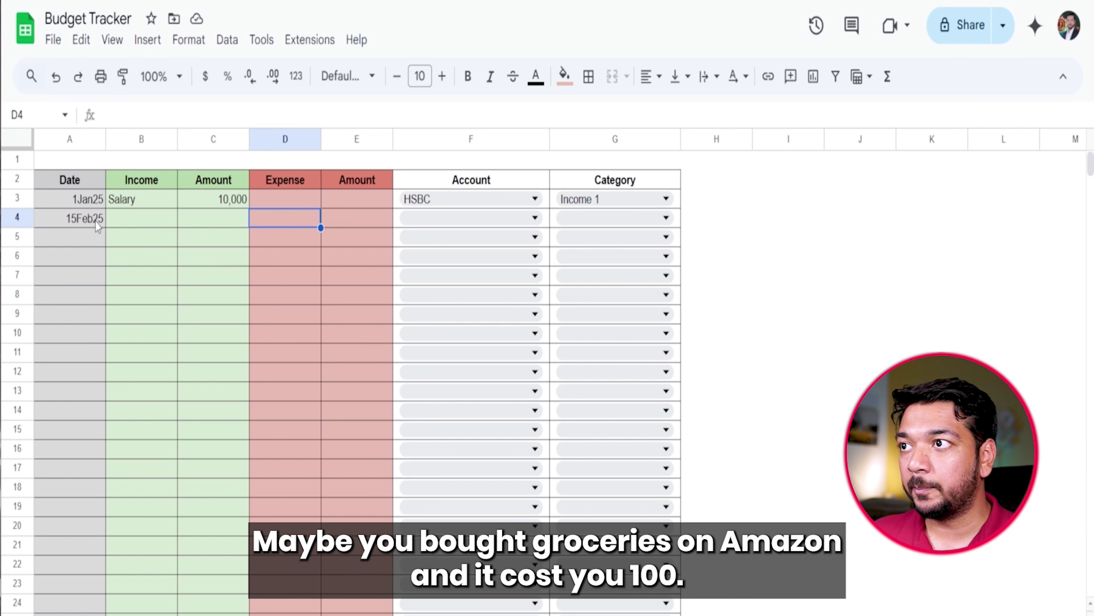
{"action": "type", "text": "Amazon"}
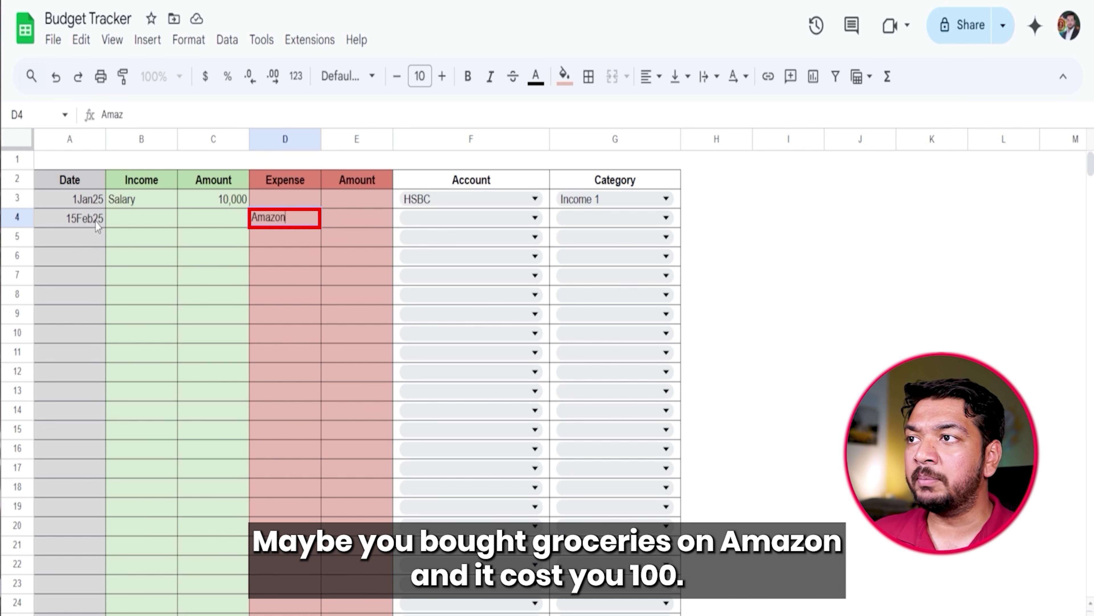
{"action": "key", "text": "Tab"}
{"action": "type", "text": "100"}
{"action": "key", "text": "Tab"}
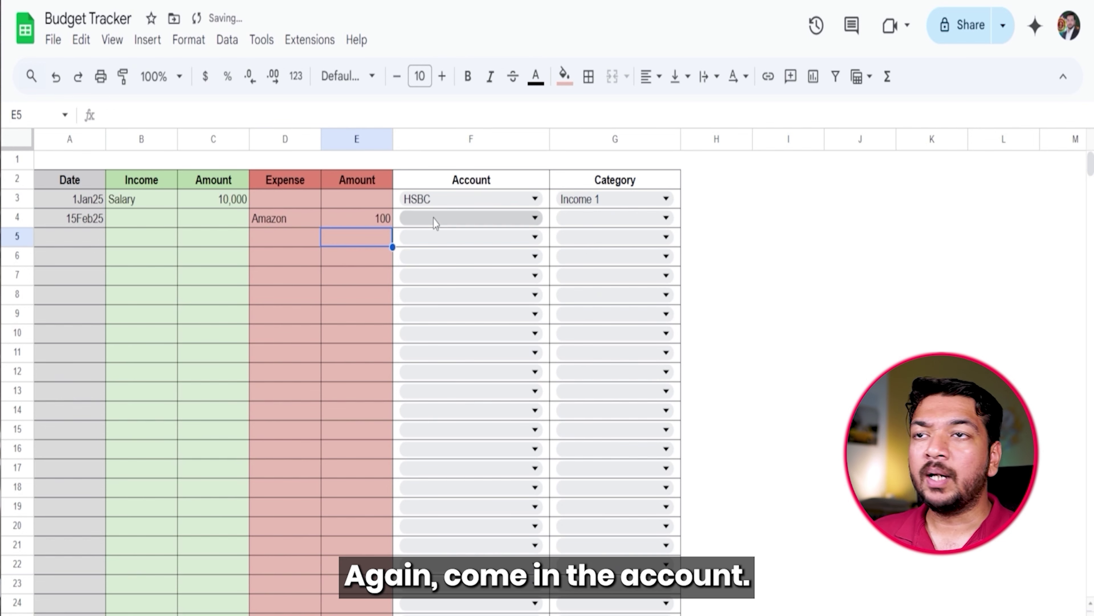
Step: Assign the Amazon expense to the HSBC account and the Grocery category
{"action": "left_click", "coordinate": [435, 218]}
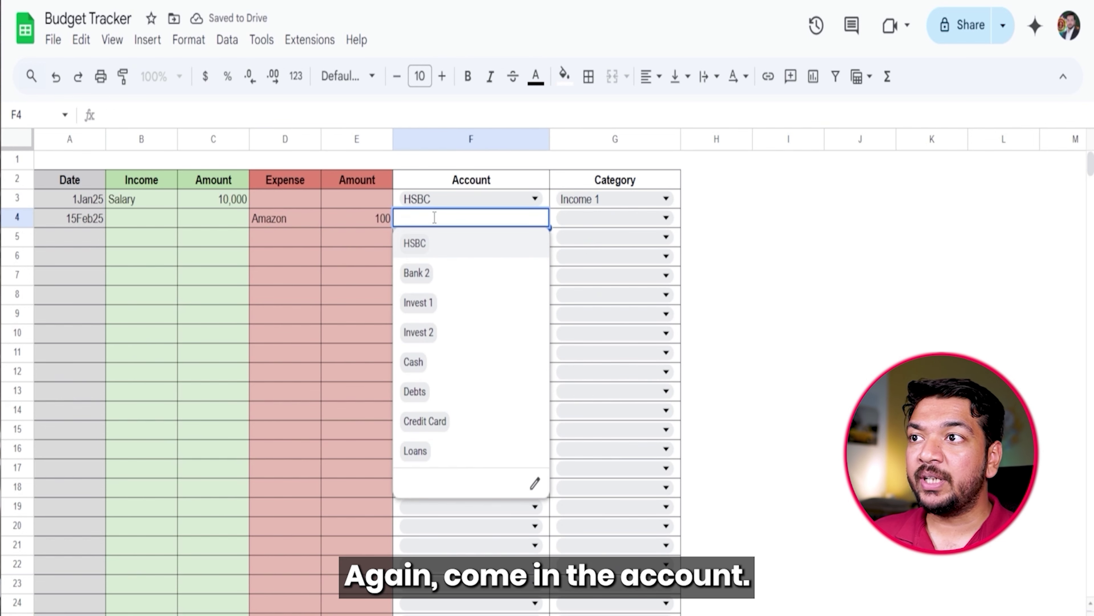
{"action": "left_click", "coordinate": [434, 246]}
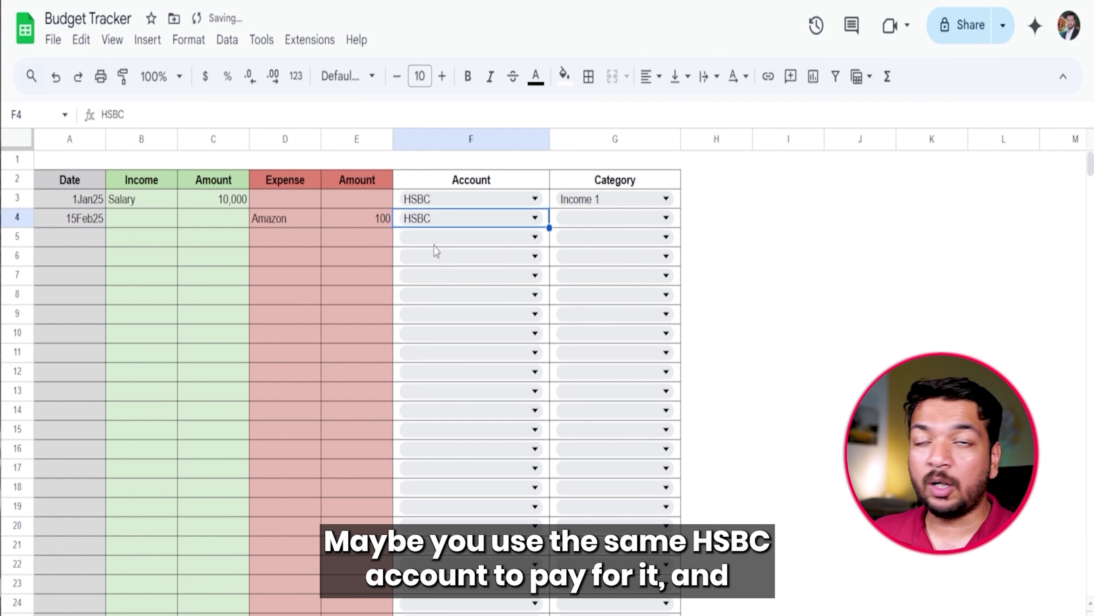
{"action": "left_click", "coordinate": [637, 218]}
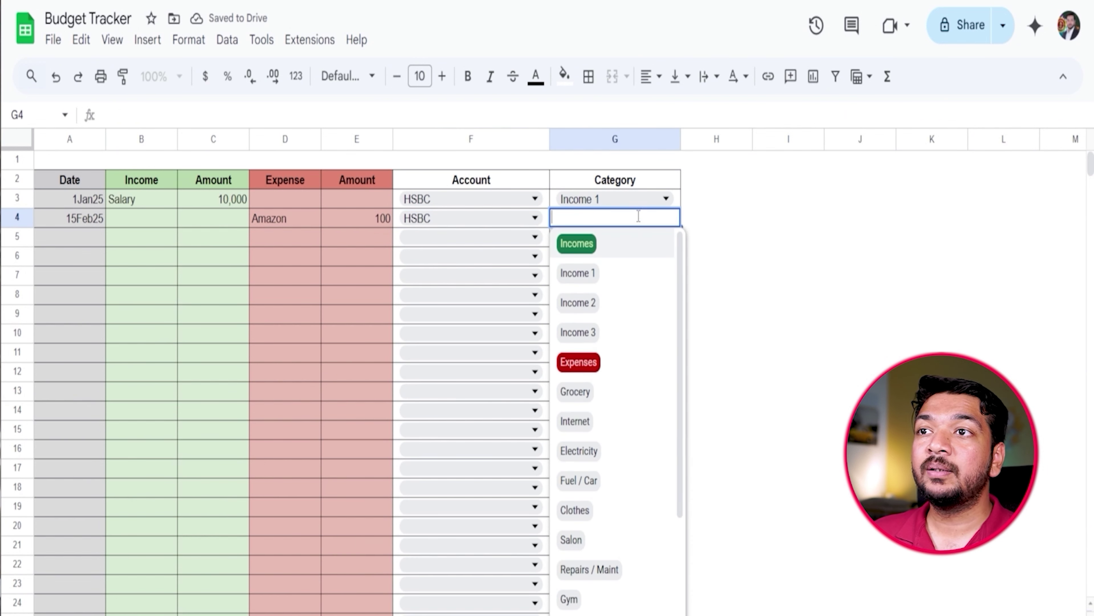
{"action": "left_click", "coordinate": [622, 392]}
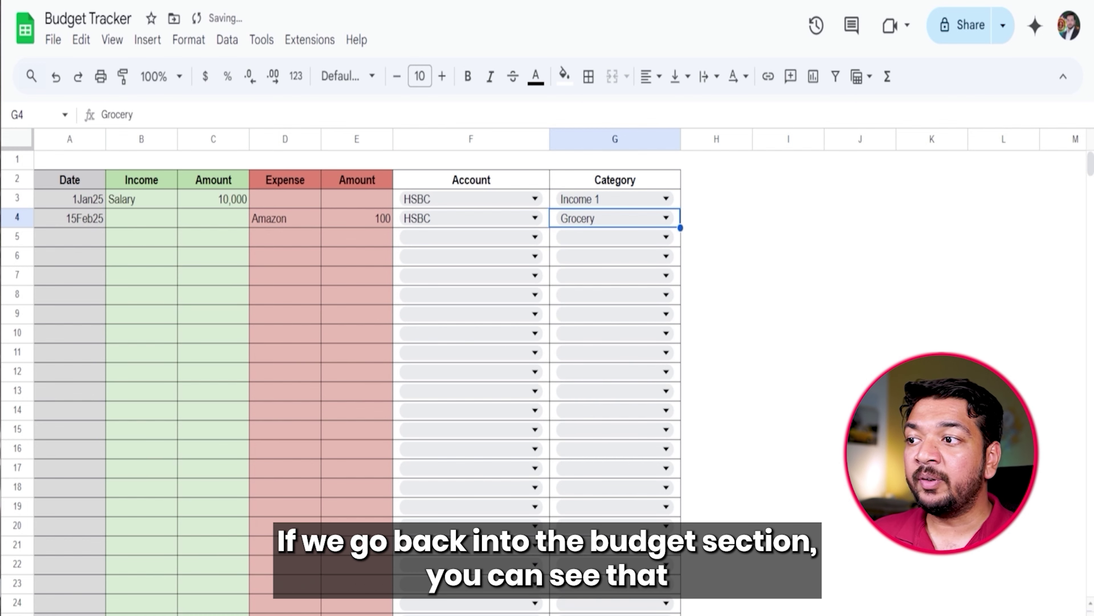
Step: Return to the budget sheet and check the February 2025 actual and variance for Grocery
{"action": "left_click", "coordinate": [172, 615]}
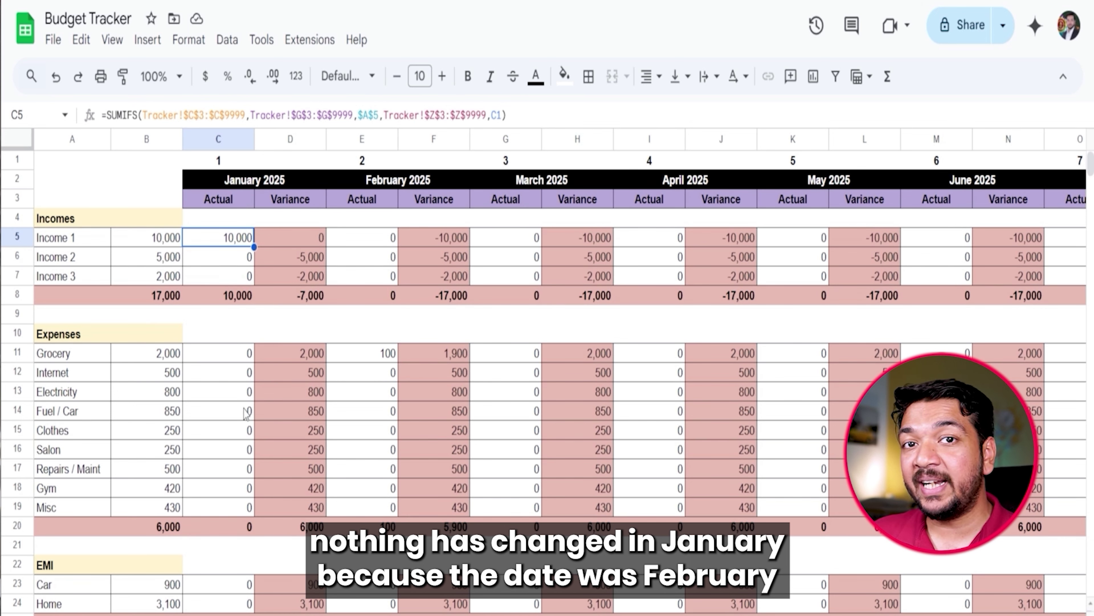
{"action": "left_click", "coordinate": [385, 358]}
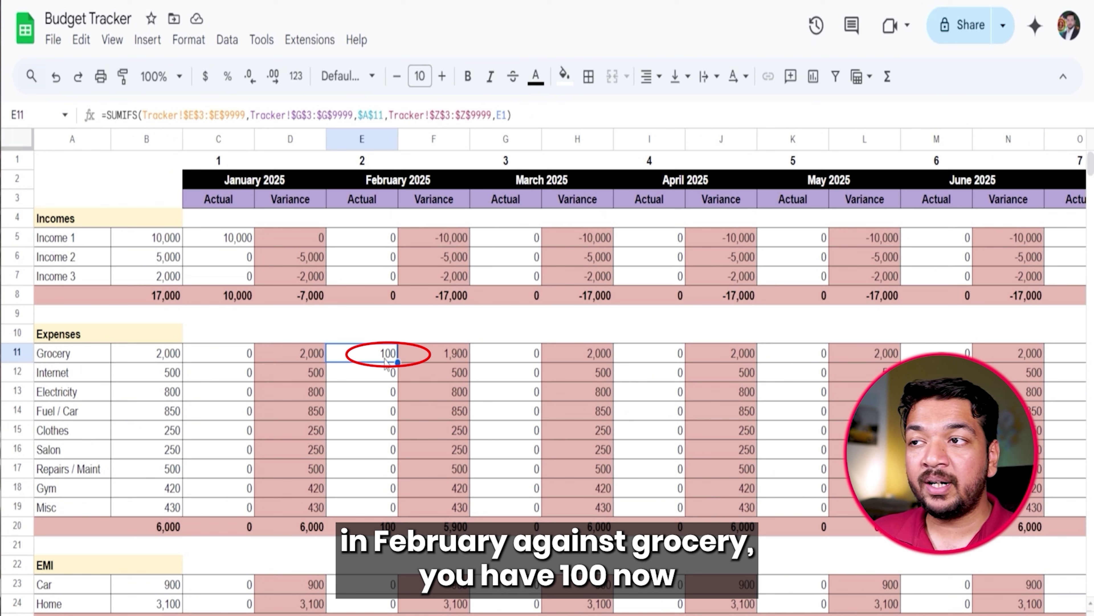
{"action": "left_click", "coordinate": [436, 361]}
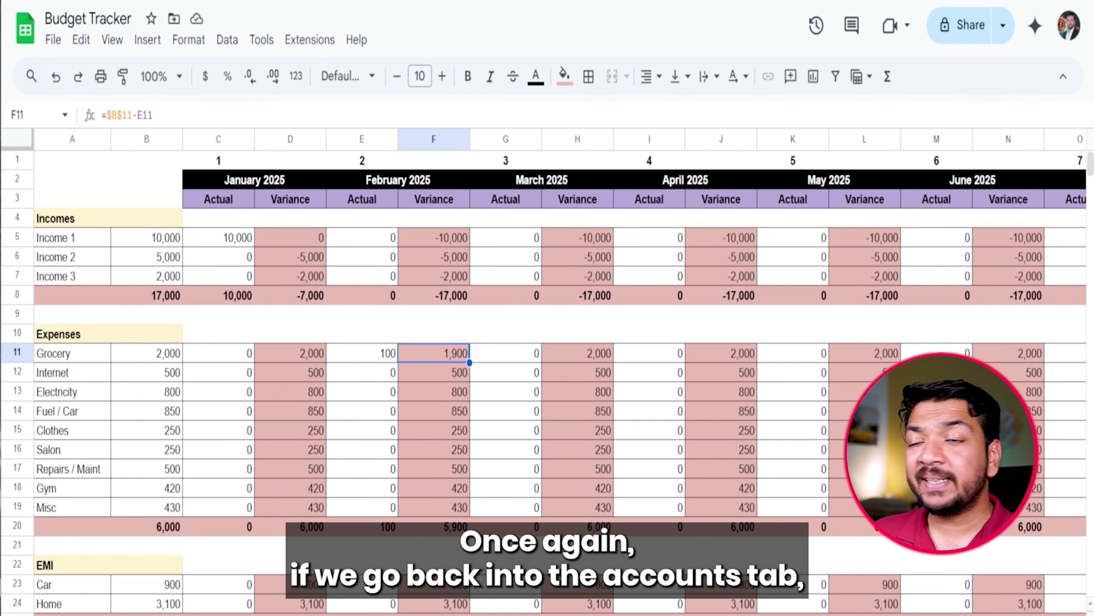
Step: Return to the accounts sheet and check the HSBC account's transactions and closing balance
{"action": "left_click", "coordinate": [167, 615]}
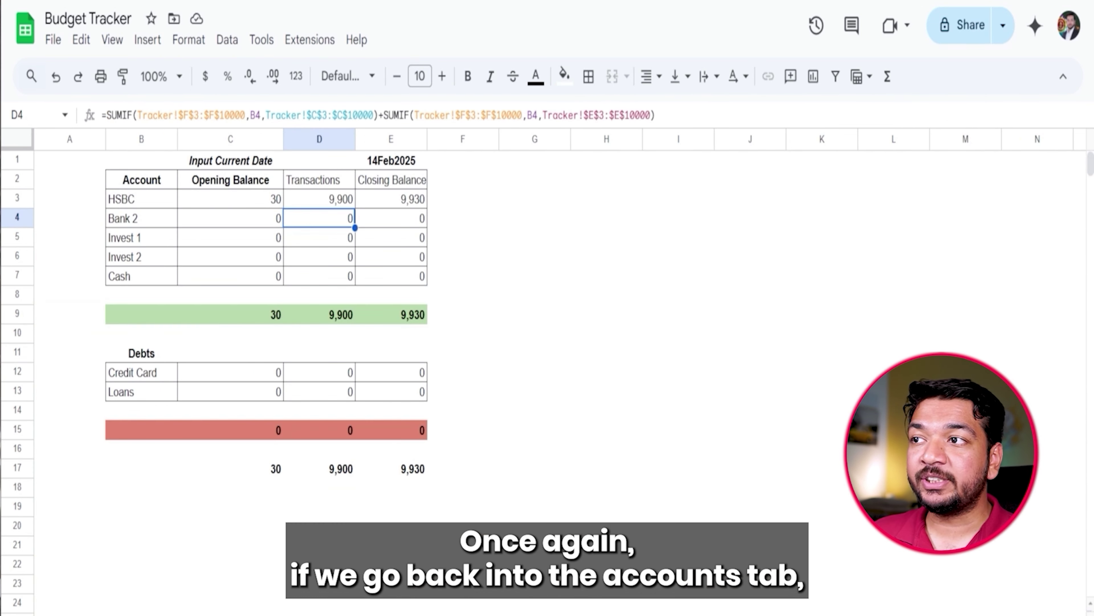
{"action": "left_click", "coordinate": [335, 203]}
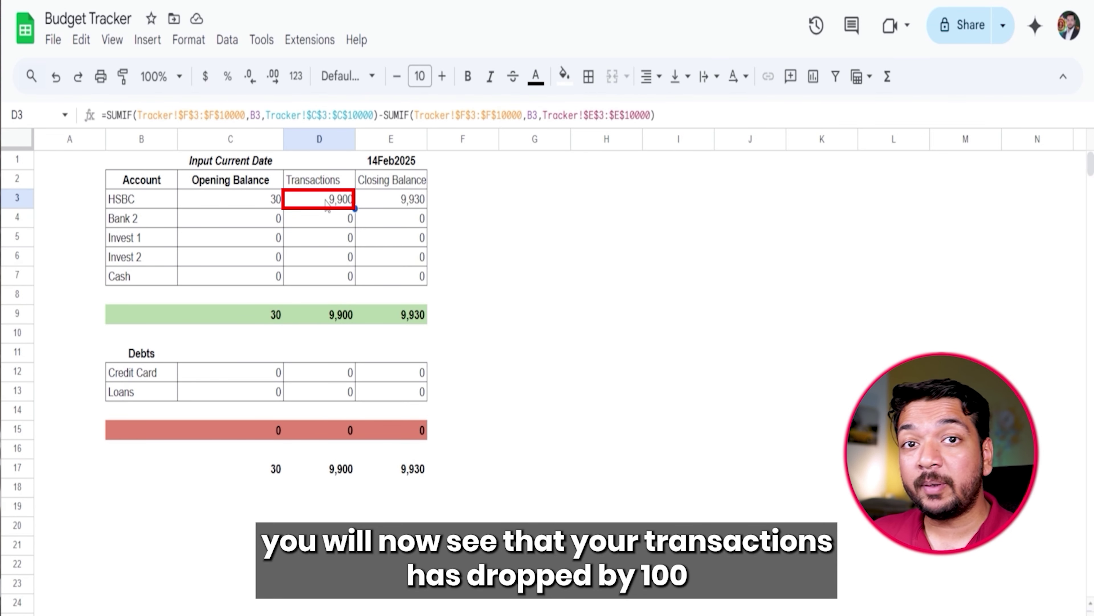
{"action": "key", "text": "Right"}
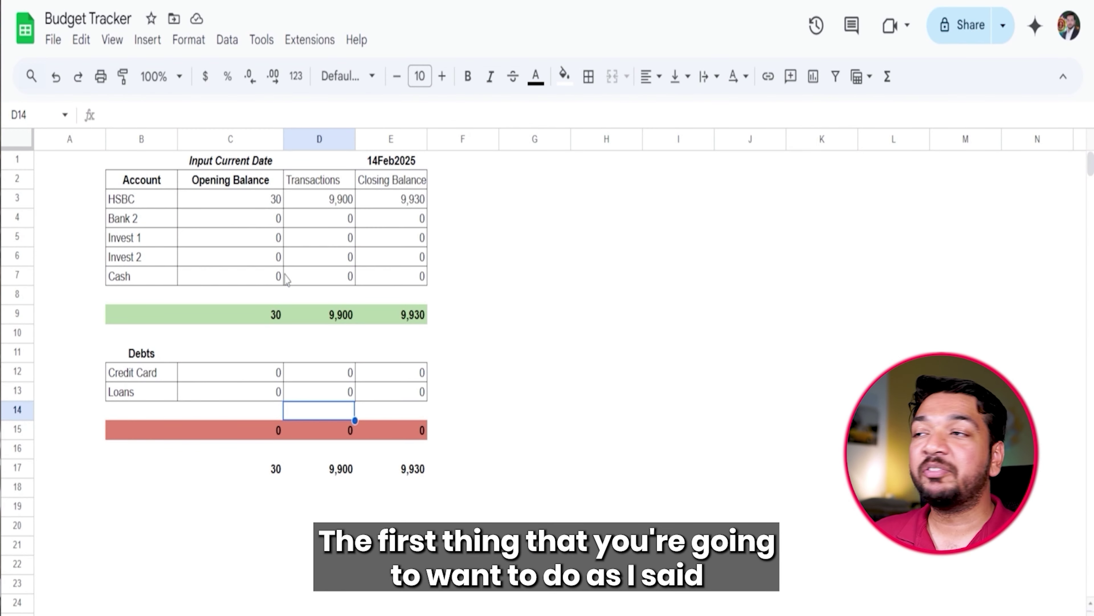
Step: Check the current date label and its date entry above the accounts table
{"action": "left_click", "coordinate": [244, 164]}
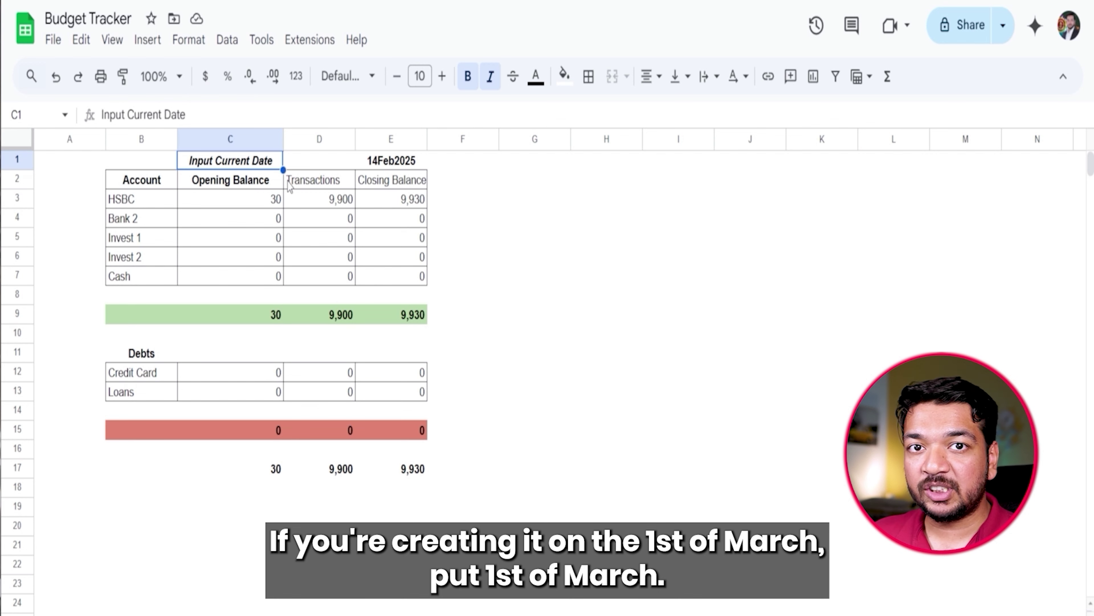
{"action": "key", "text": "Right"}
{"action": "key", "text": "Right"}
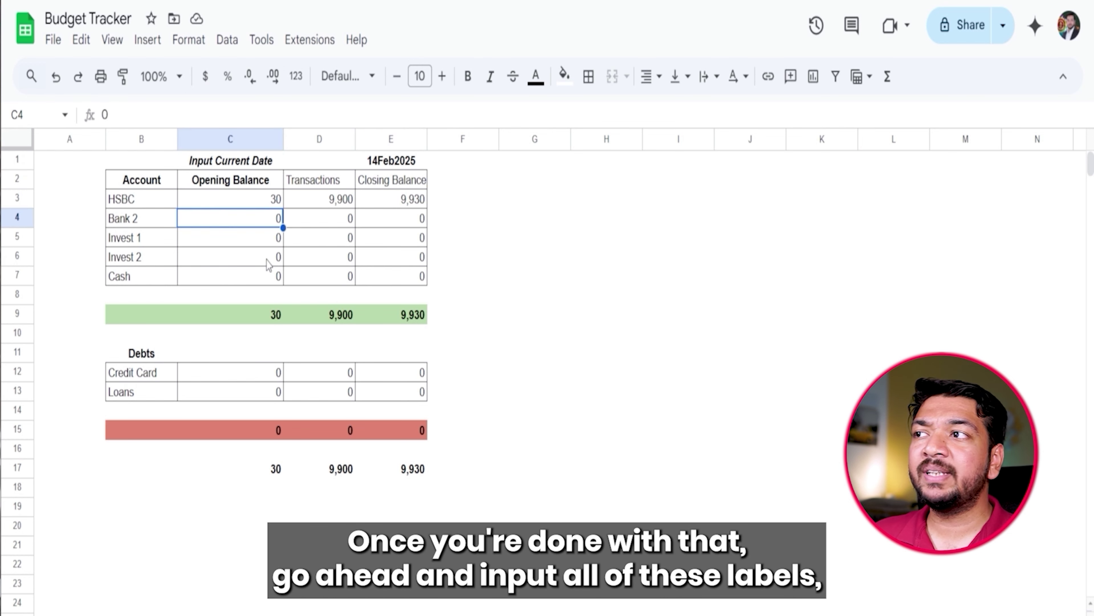
Step: Review the accounts table's header labels, the account names and the opening balance cells C3:C7
{"action": "left_click_drag", "start_coordinate": [159, 186], "coordinate": [381, 180]}
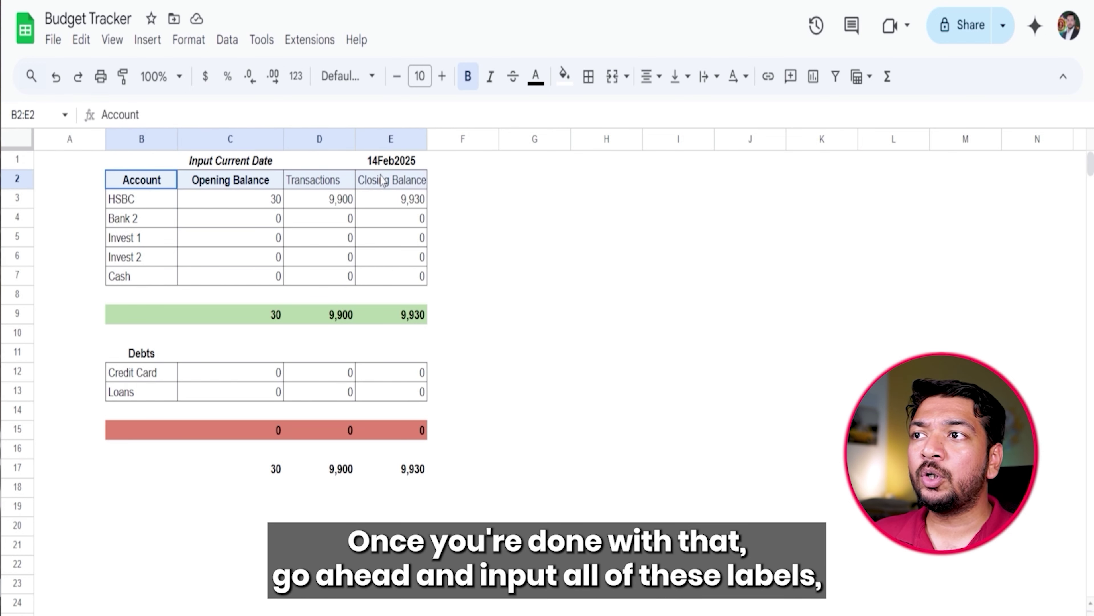
{"action": "left_click", "coordinate": [129, 202]}
{"action": "left_click_drag", "start_coordinate": [129, 205], "coordinate": [135, 254]}
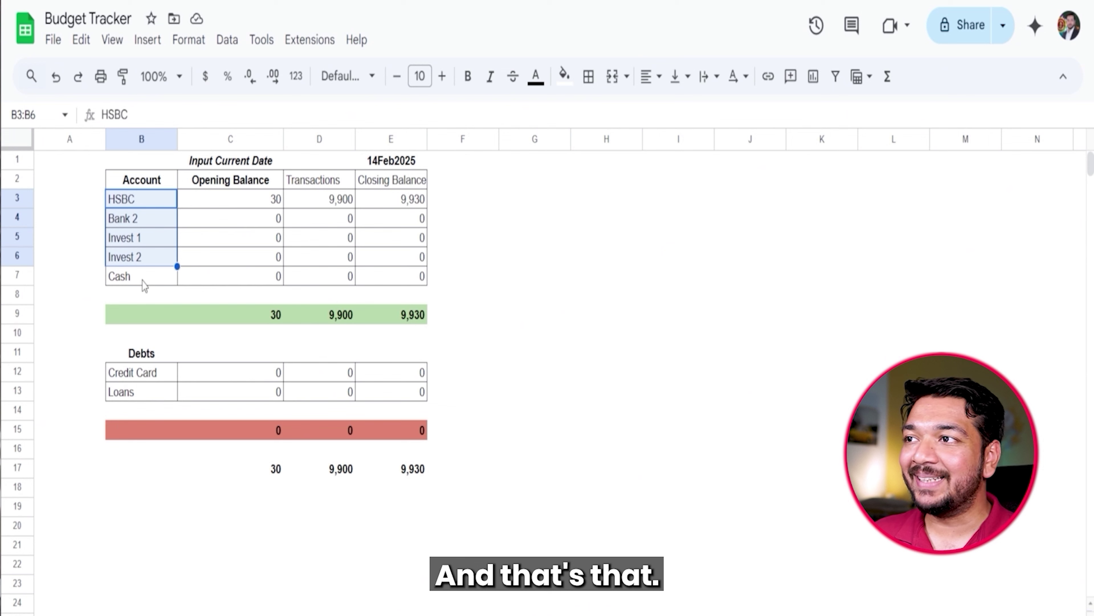
{"action": "left_click_drag", "start_coordinate": [236, 204], "coordinate": [240, 287]}
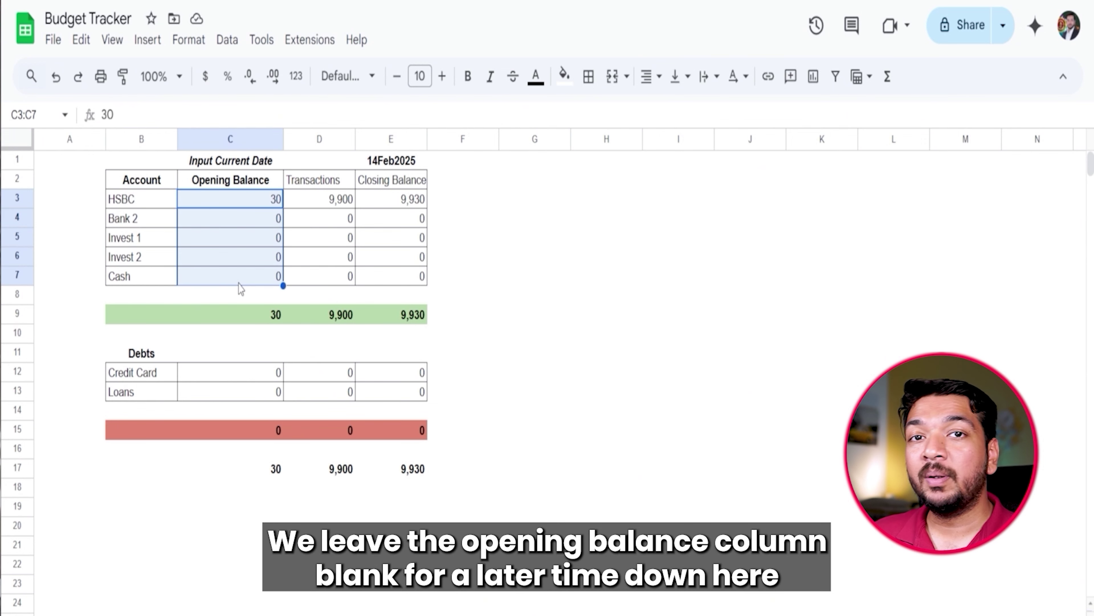
Step: Fill the opening balance total formula =SUM(C3:C8) from C9 across to the Transactions and Closing Balance totals in D9:E9
{"action": "left_click", "coordinate": [263, 317]}
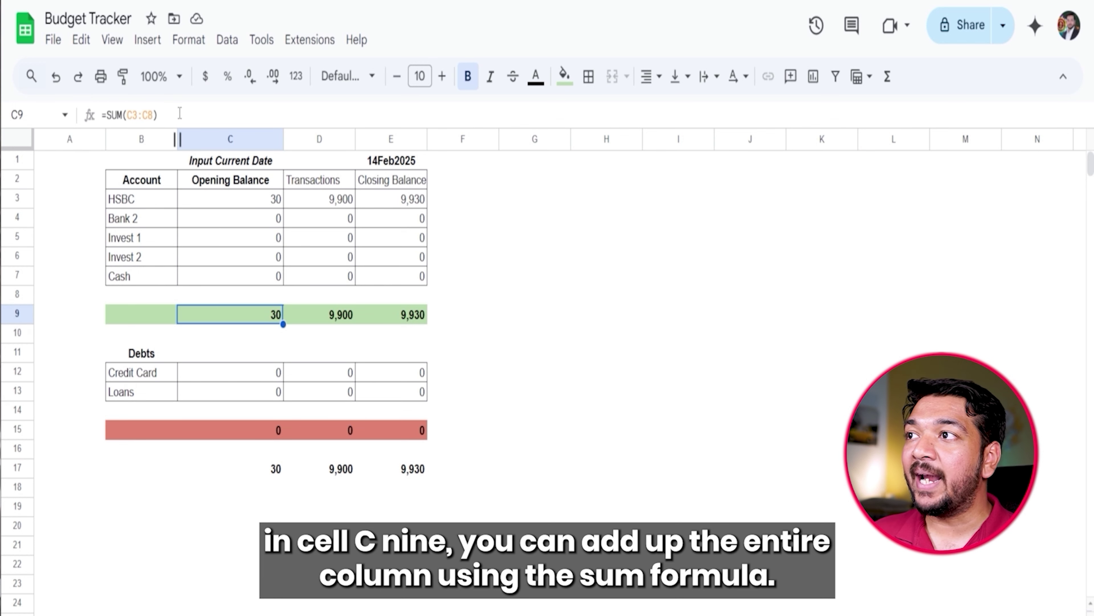
{"action": "double_click", "coordinate": [271, 308]}
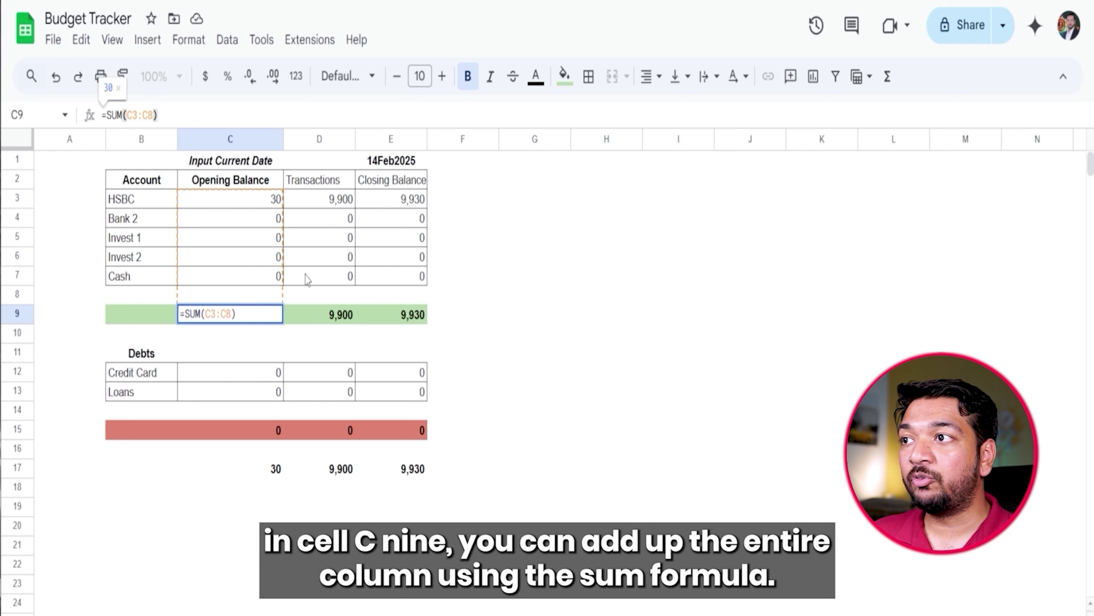
{"action": "key", "text": "Escape"}
{"action": "left_click_drag", "start_coordinate": [283, 324], "coordinate": [379, 325]}
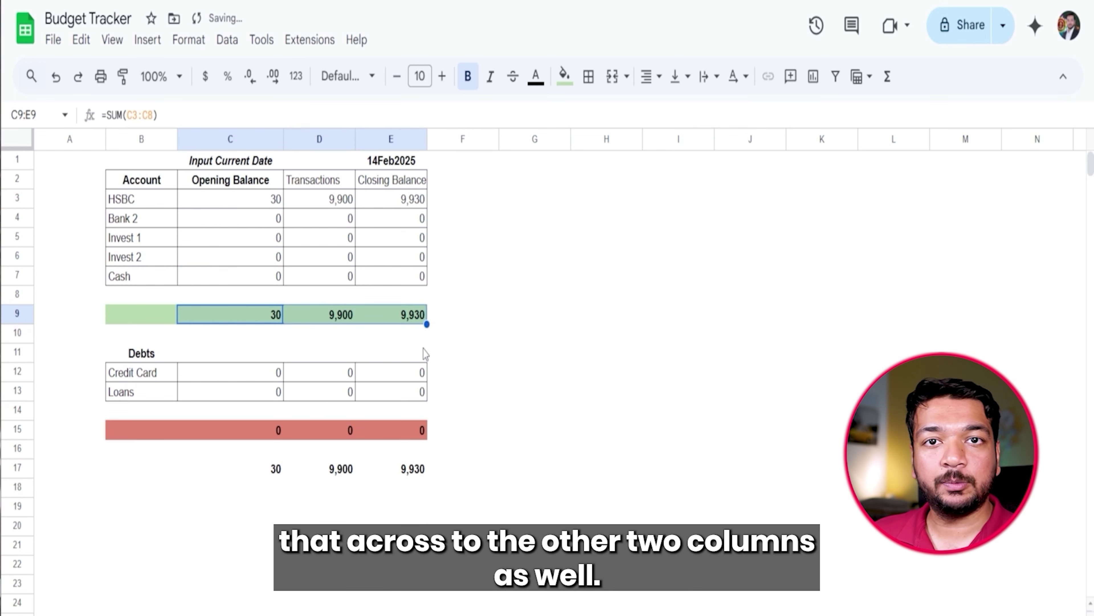
Step: Review the Debts section's heading, entries and Credit Card opening balance, and compare it with the account names in B3:B7
{"action": "left_click", "coordinate": [159, 390]}
{"action": "left_click", "coordinate": [160, 360]}
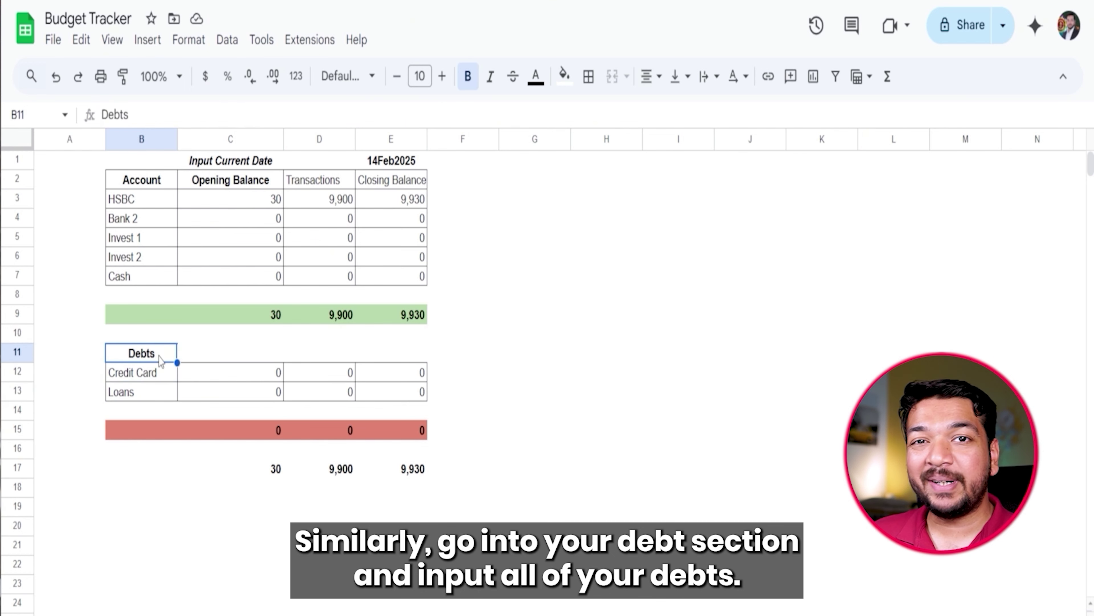
{"action": "left_click_drag", "start_coordinate": [162, 375], "coordinate": [160, 399]}
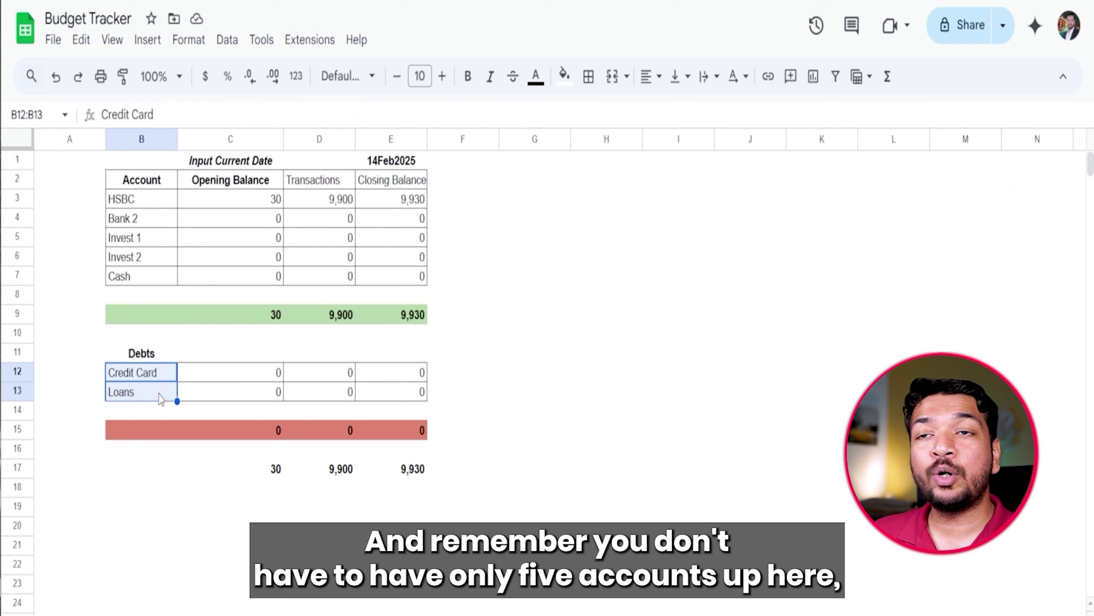
{"action": "left_click_drag", "start_coordinate": [164, 200], "coordinate": [159, 281]}
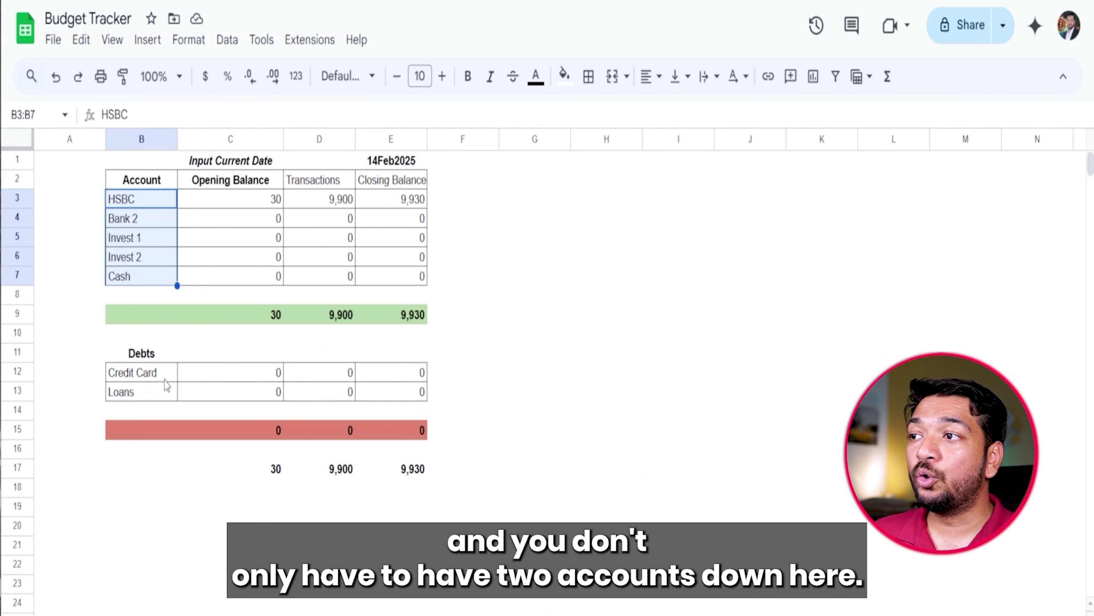
{"action": "left_click_drag", "start_coordinate": [164, 379], "coordinate": [167, 395]}
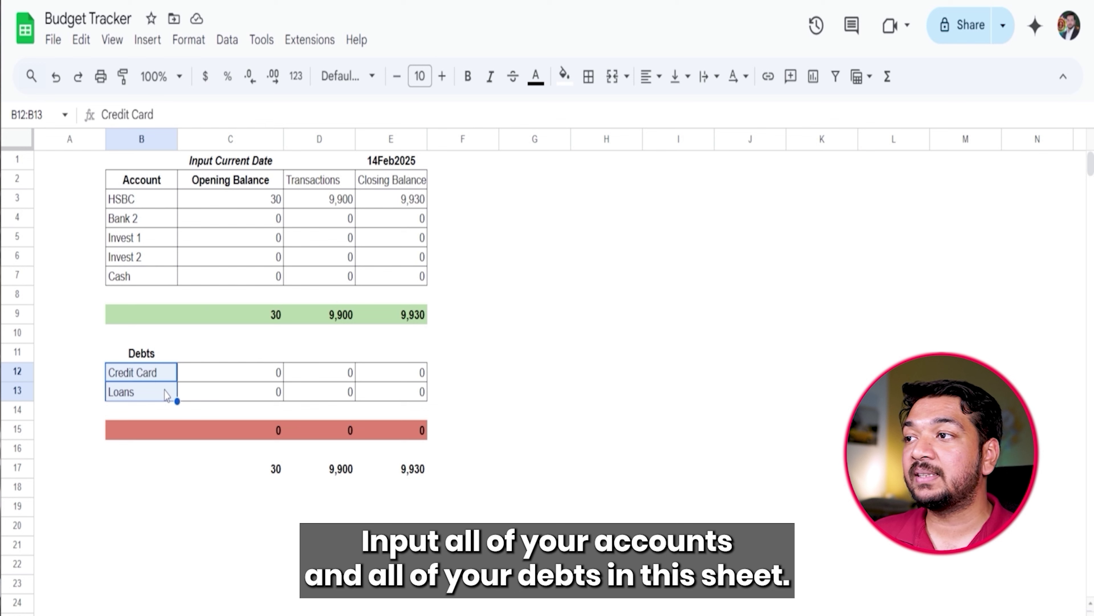
{"action": "left_click", "coordinate": [205, 383]}
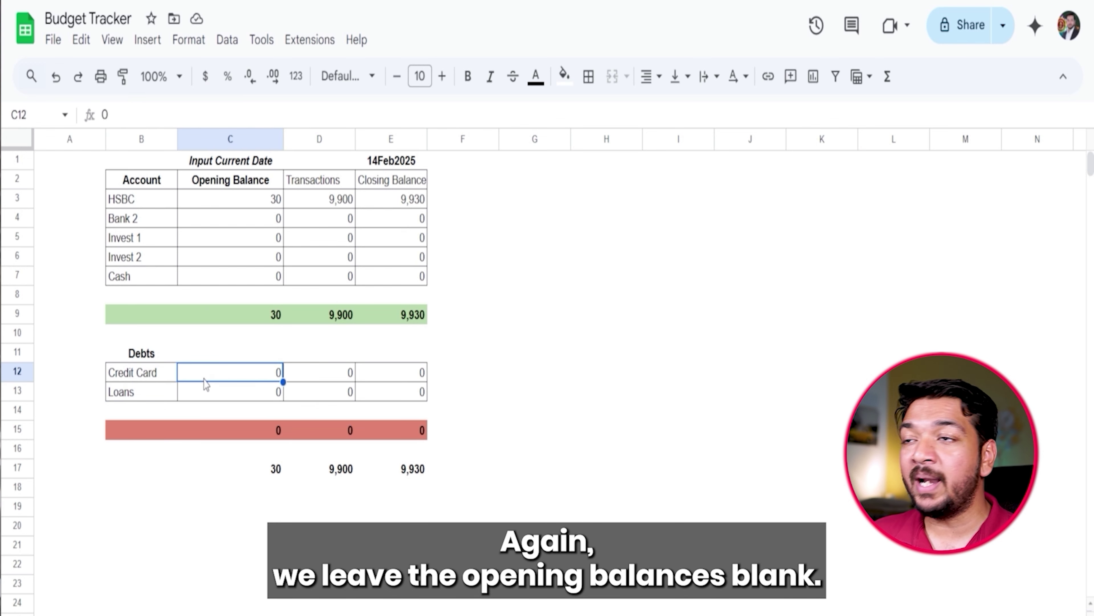
Step: Examine how the overall total in row 17 combines the accounts total and the debts total
{"action": "left_click_drag", "start_coordinate": [248, 429], "coordinate": [403, 442]}
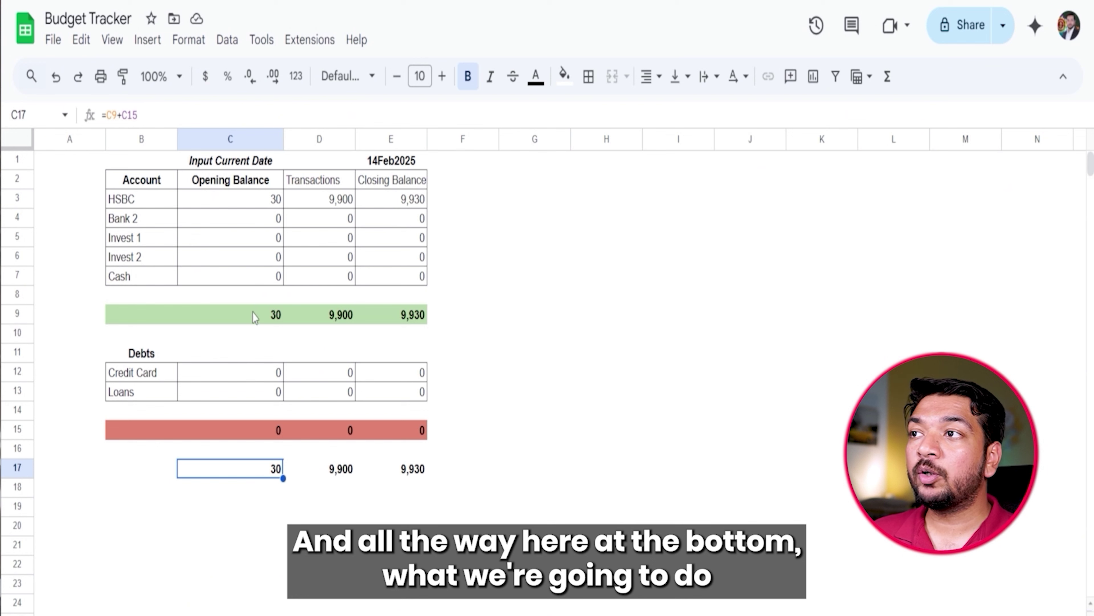
{"action": "left_click", "coordinate": [254, 321]}
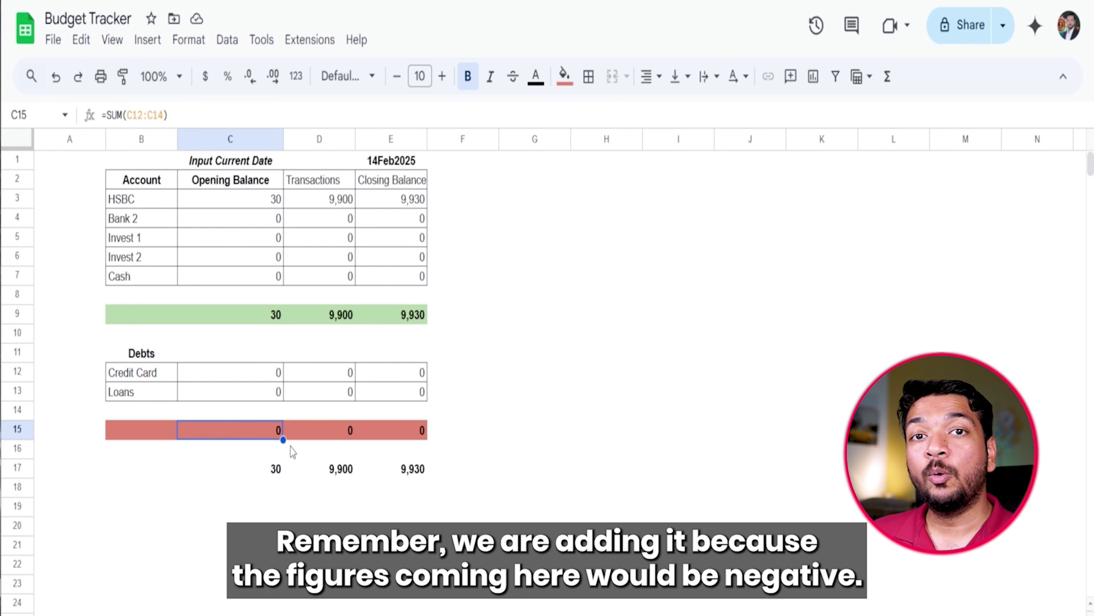
{"action": "left_click", "coordinate": [388, 471]}
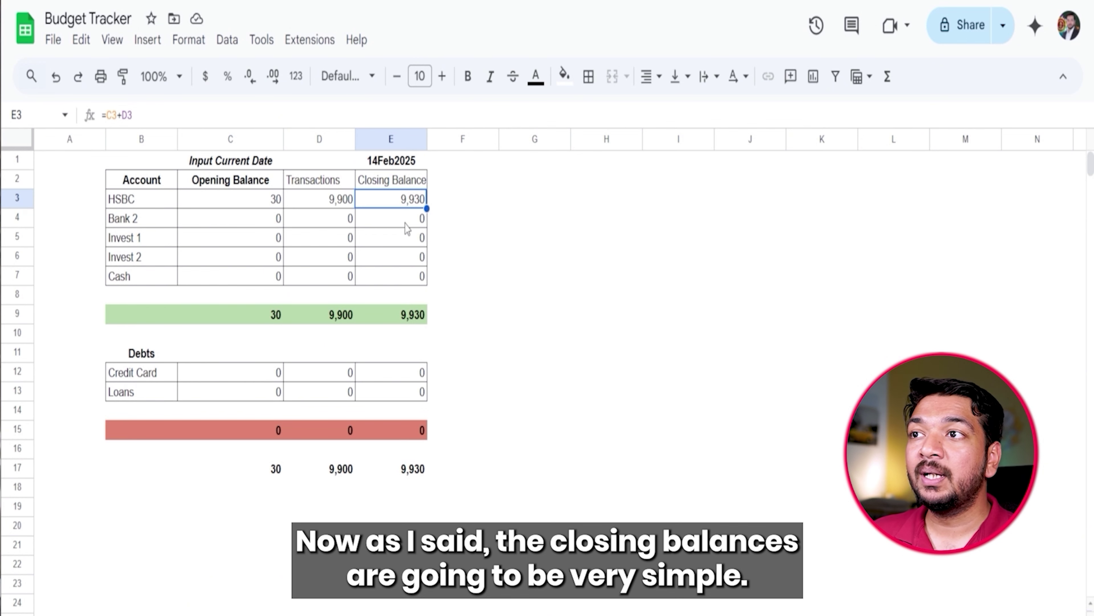
Step: Inspect the HSBC closing balance formula in E3 without changing it, and switch to the budget sheet
{"action": "key", "text": "Return"}
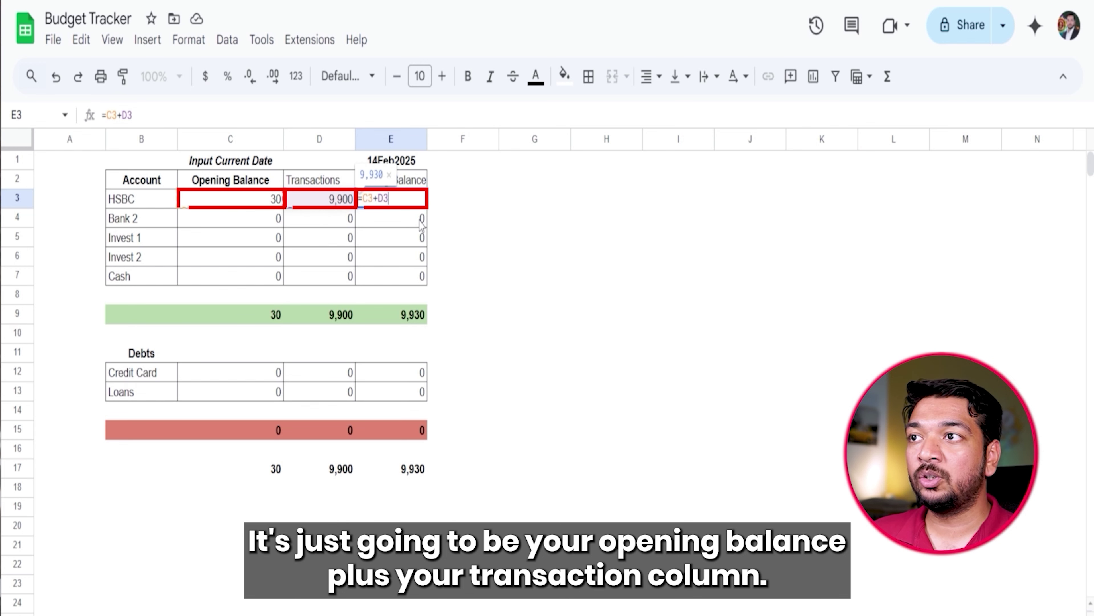
{"action": "key", "text": "Return"}
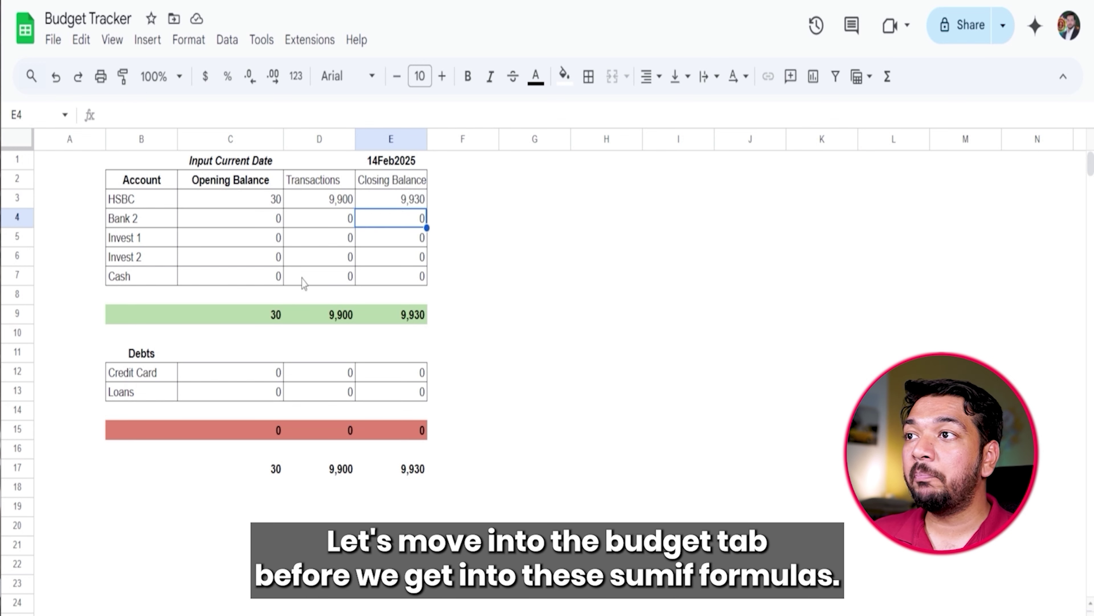
{"action": "left_click", "coordinate": [319, 227]}
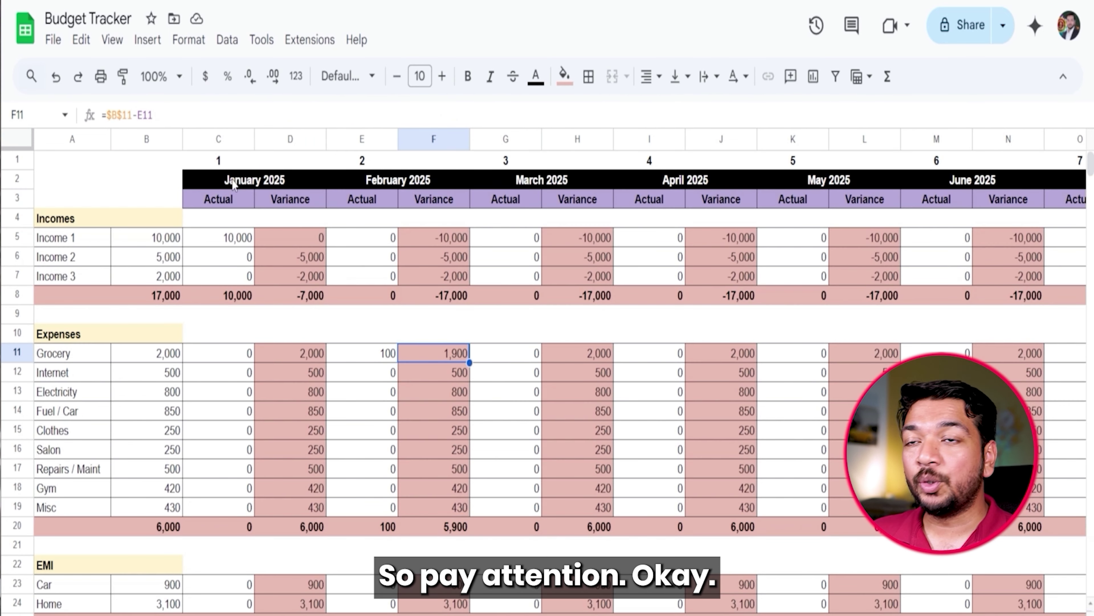
Step: Review the budget sheet's month headings from column C onward and the Actual and Variance columns under January 2025
{"action": "left_click", "coordinate": [115, 283]}
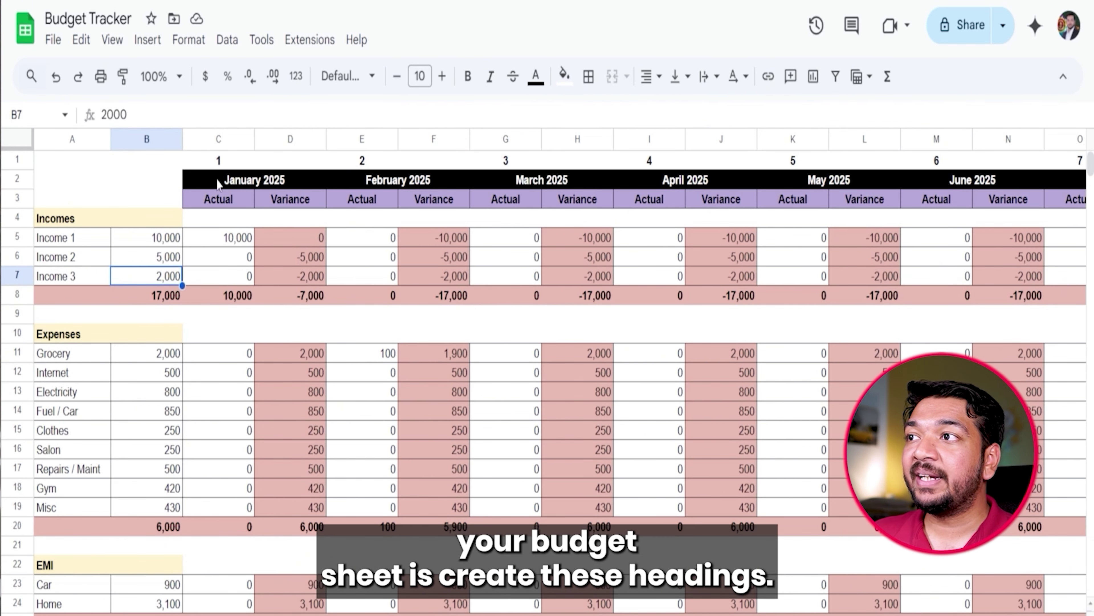
{"action": "left_click_drag", "start_coordinate": [218, 185], "coordinate": [281, 202]}
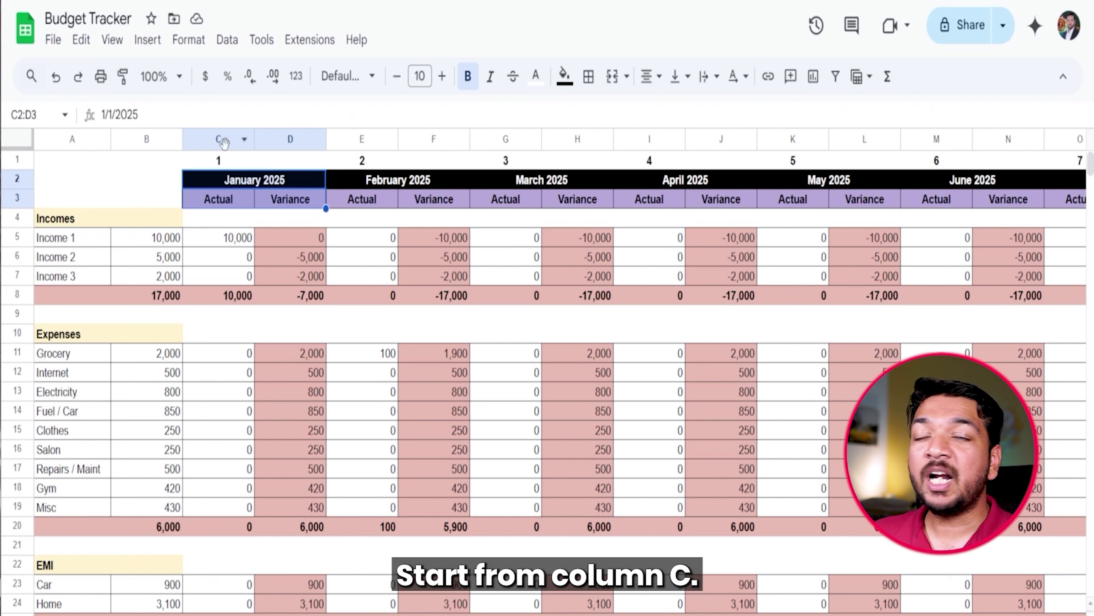
{"action": "left_click", "coordinate": [259, 183]}
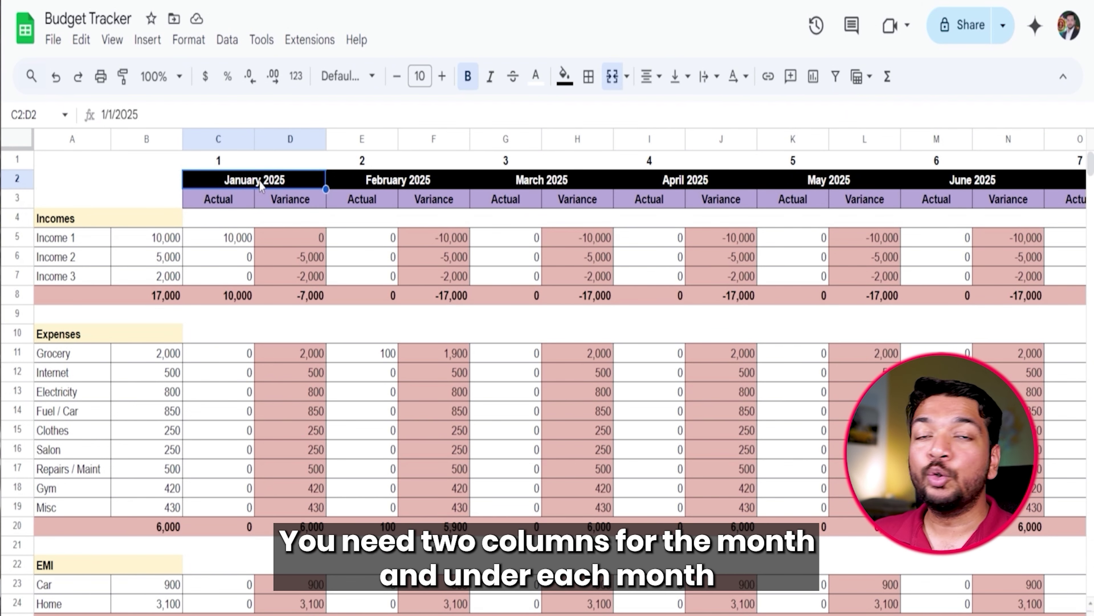
{"action": "left_click", "coordinate": [377, 188]}
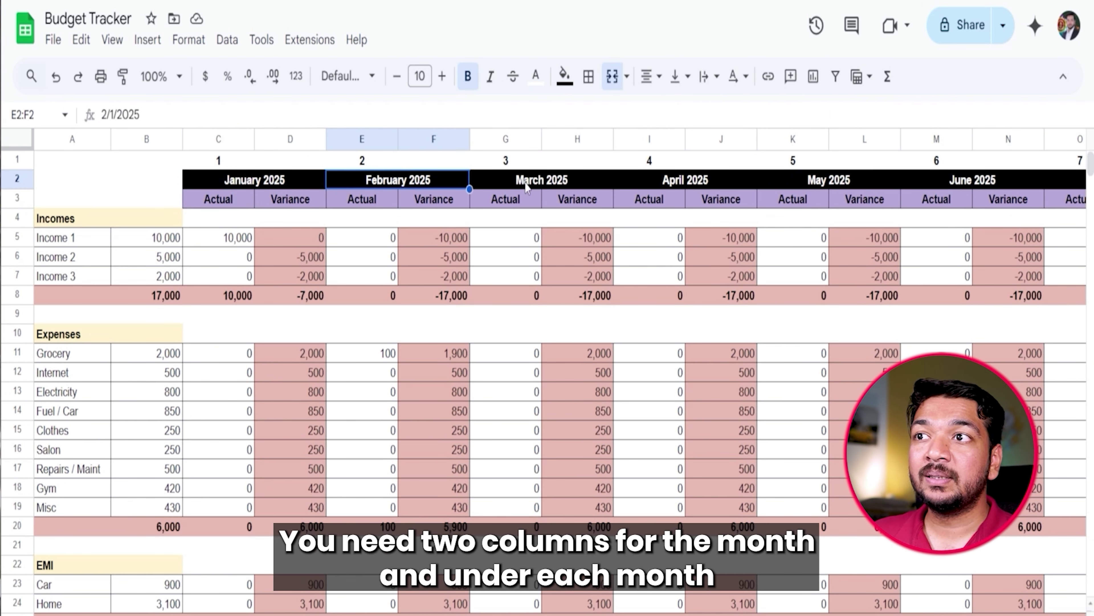
{"action": "left_click", "coordinate": [250, 198]}
{"action": "left_click", "coordinate": [215, 139]}
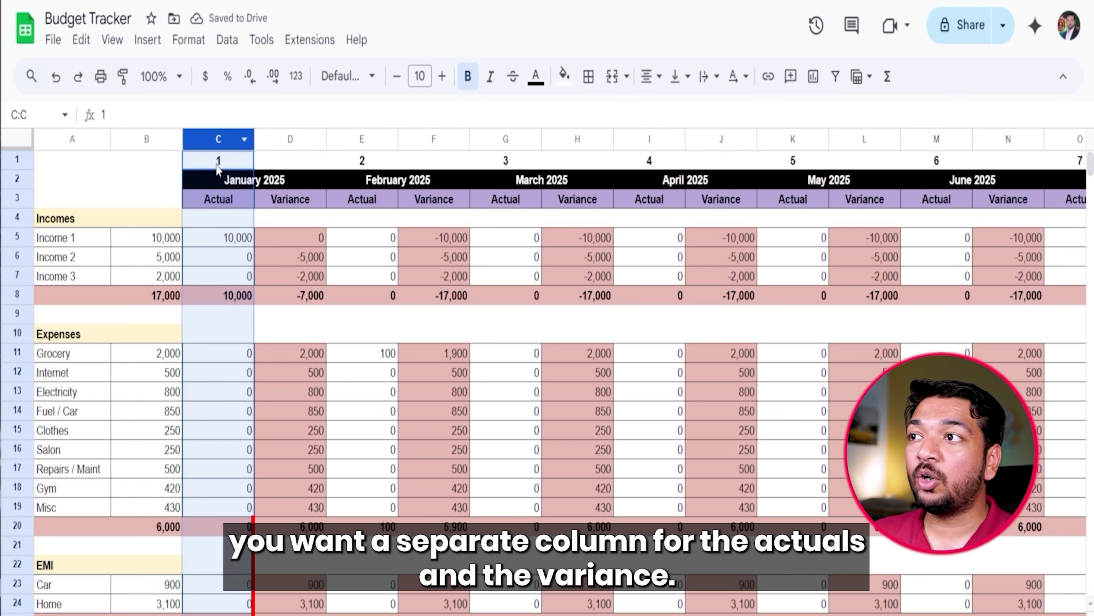
{"action": "left_click", "coordinate": [295, 139]}
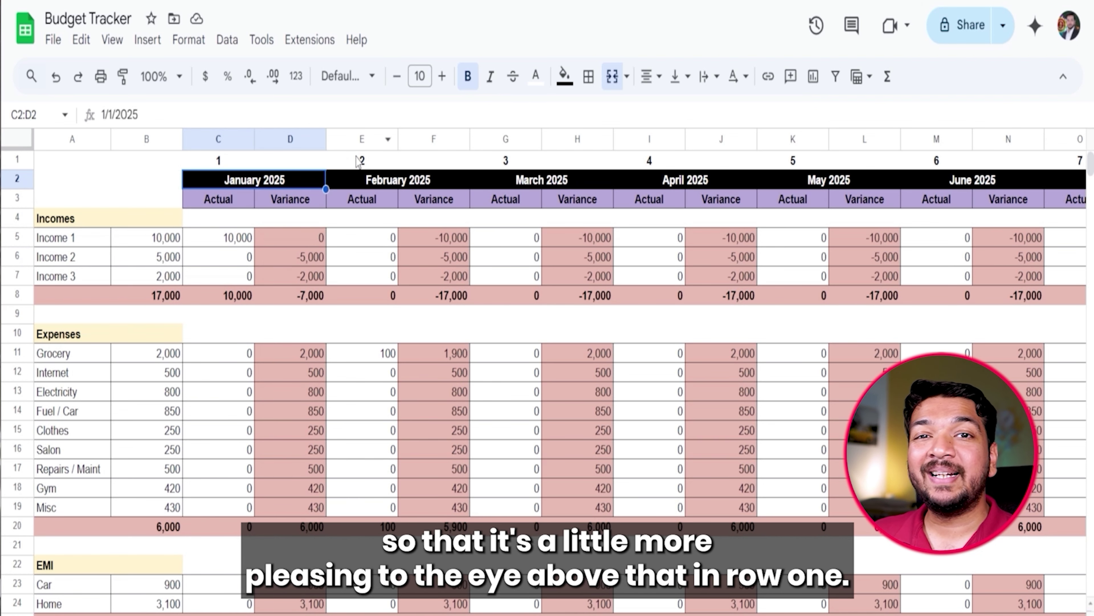
Step: Check the month numbers in row 1 above the January, February and March 2025 headings
{"action": "left_click", "coordinate": [219, 161]}
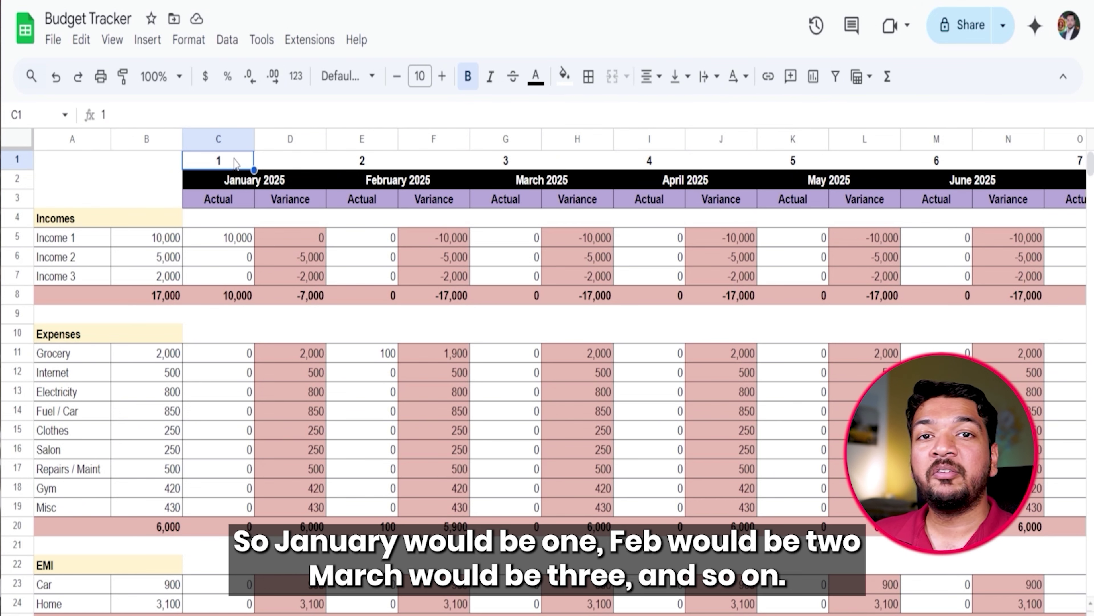
{"action": "left_click", "coordinate": [358, 166]}
{"action": "left_click", "coordinate": [461, 168]}
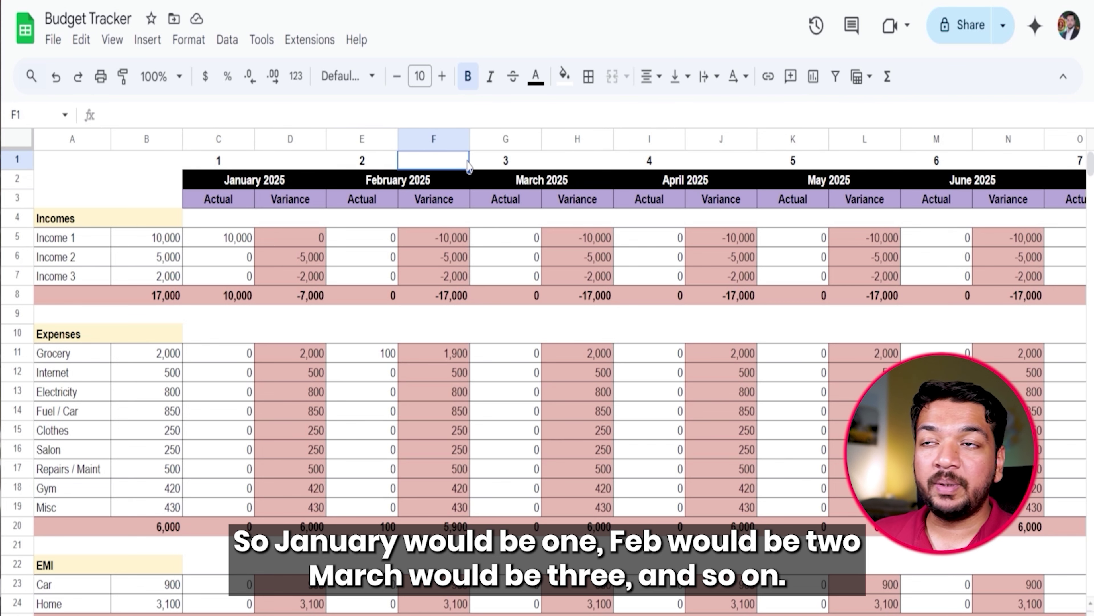
{"action": "left_click", "coordinate": [489, 168]}
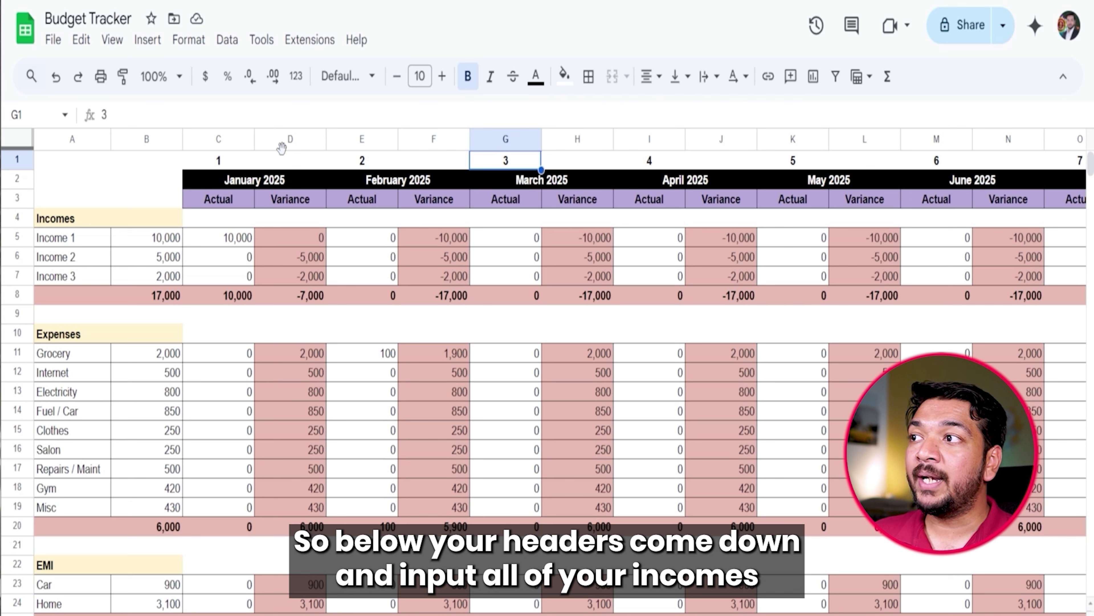
Step: Review the income and expense descriptions in column A, the budgeted Income 1 figure and its January actual formula
{"action": "left_click_drag", "start_coordinate": [65, 218], "coordinate": [54, 436]}
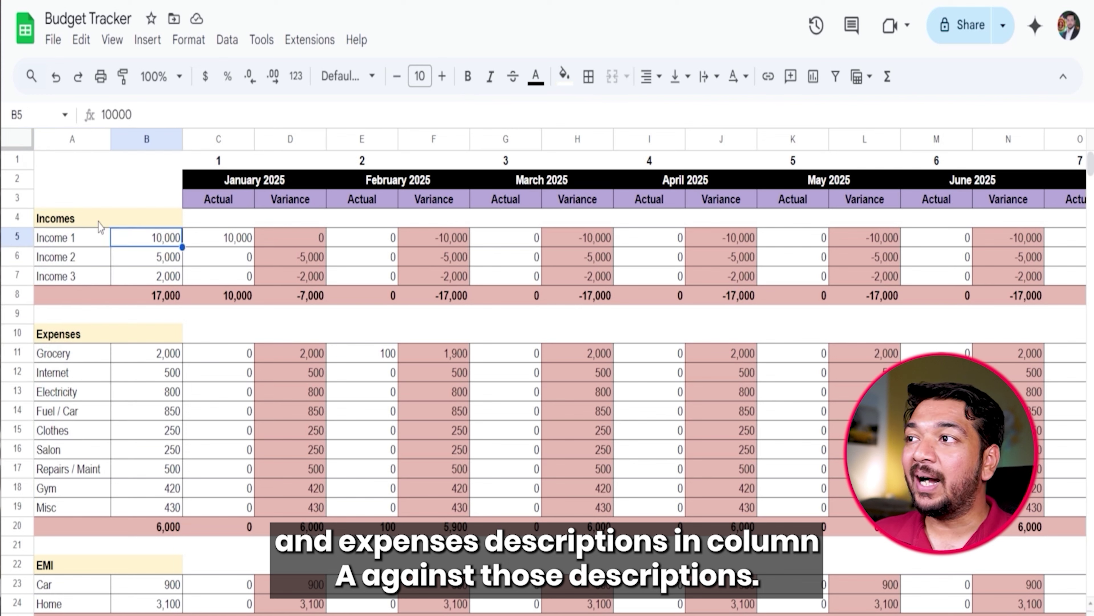
{"action": "left_click_drag", "start_coordinate": [88, 219], "coordinate": [64, 396]}
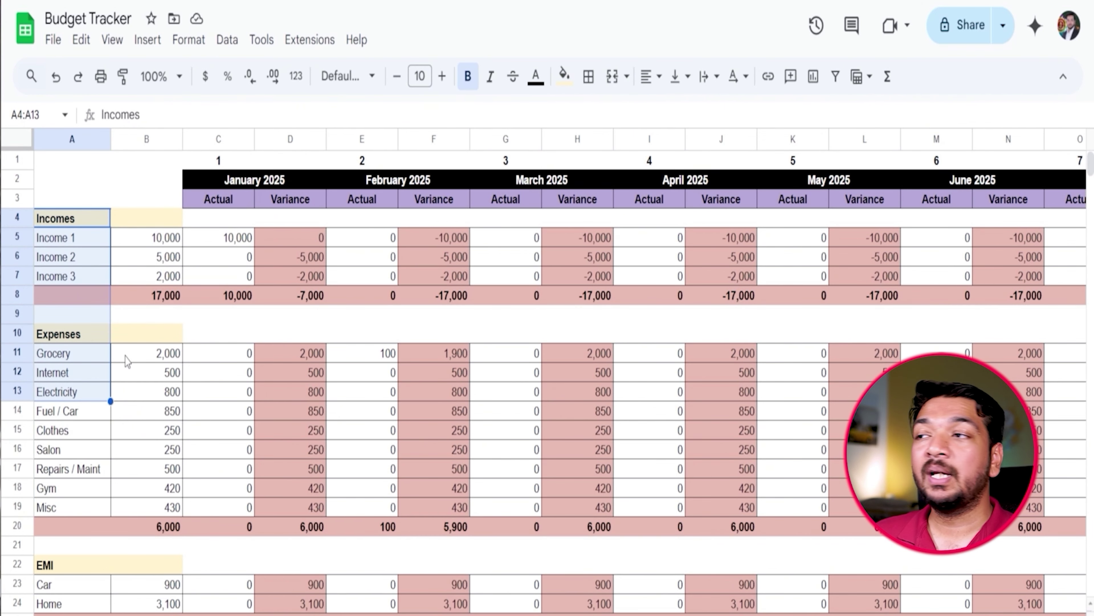
{"action": "left_click", "coordinate": [148, 248]}
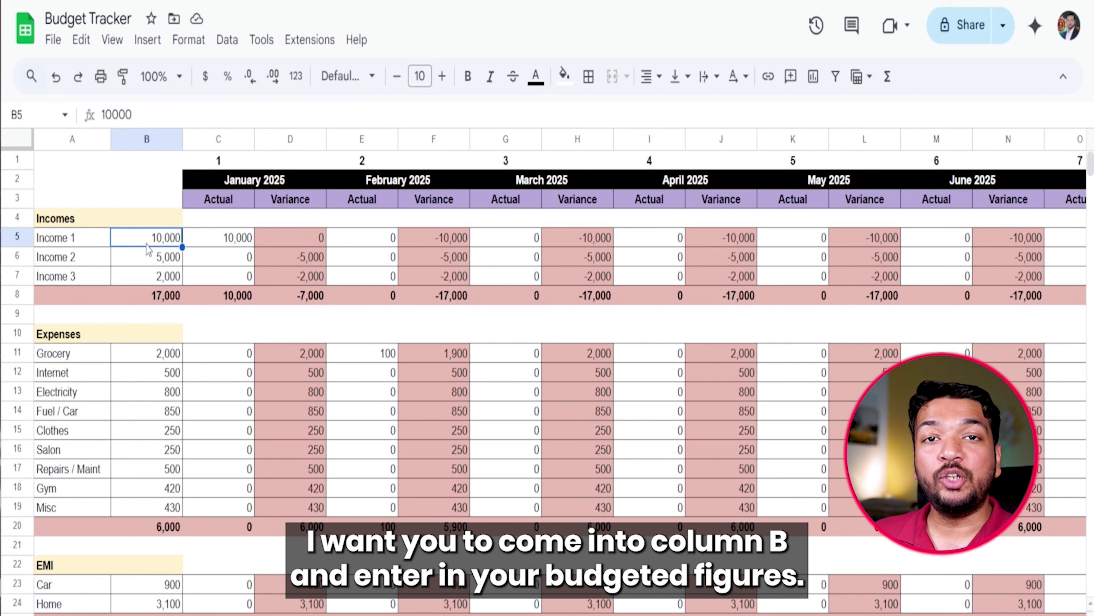
{"action": "left_click", "coordinate": [222, 242]}
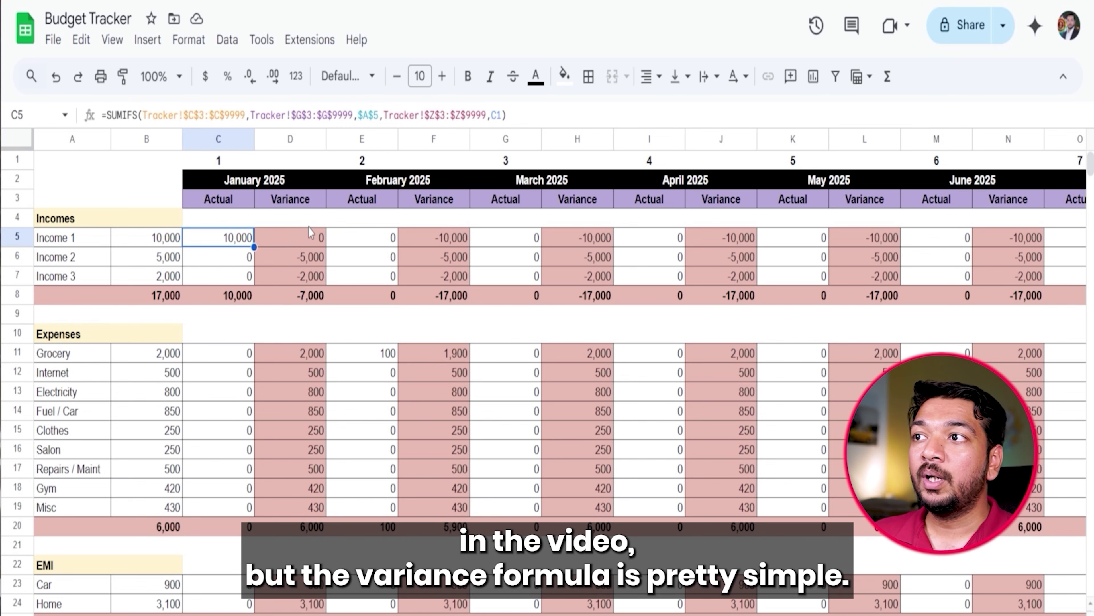
Step: Inspect the January variance formula for Income 1 and the budget total formulas for the Incomes and Expenses sections in column B
{"action": "left_click", "coordinate": [308, 238]}
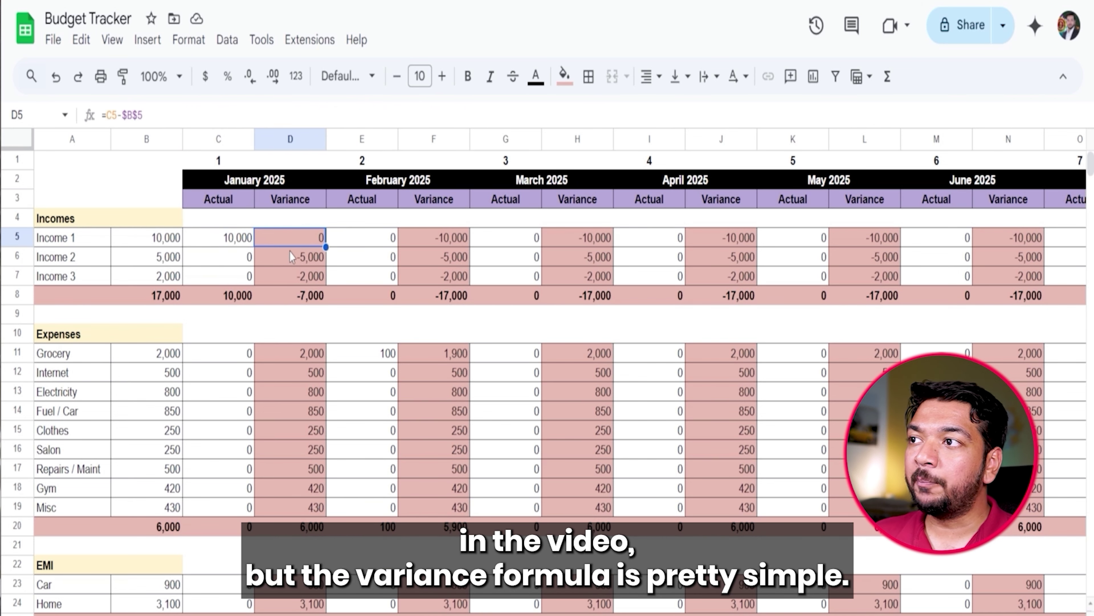
{"action": "key", "text": "F2"}
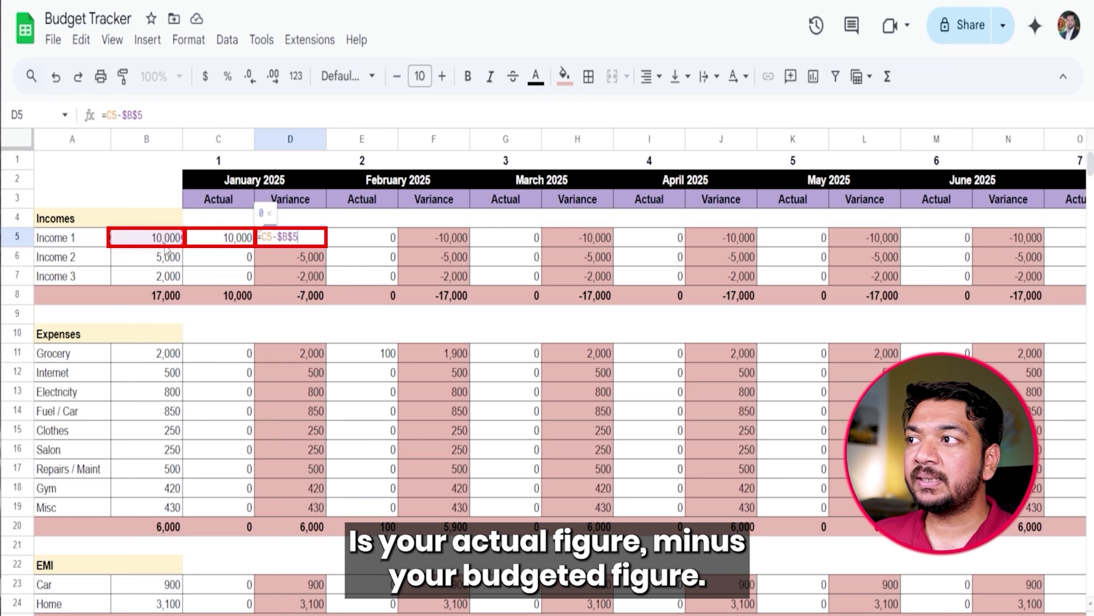
{"action": "left_click", "coordinate": [179, 299]}
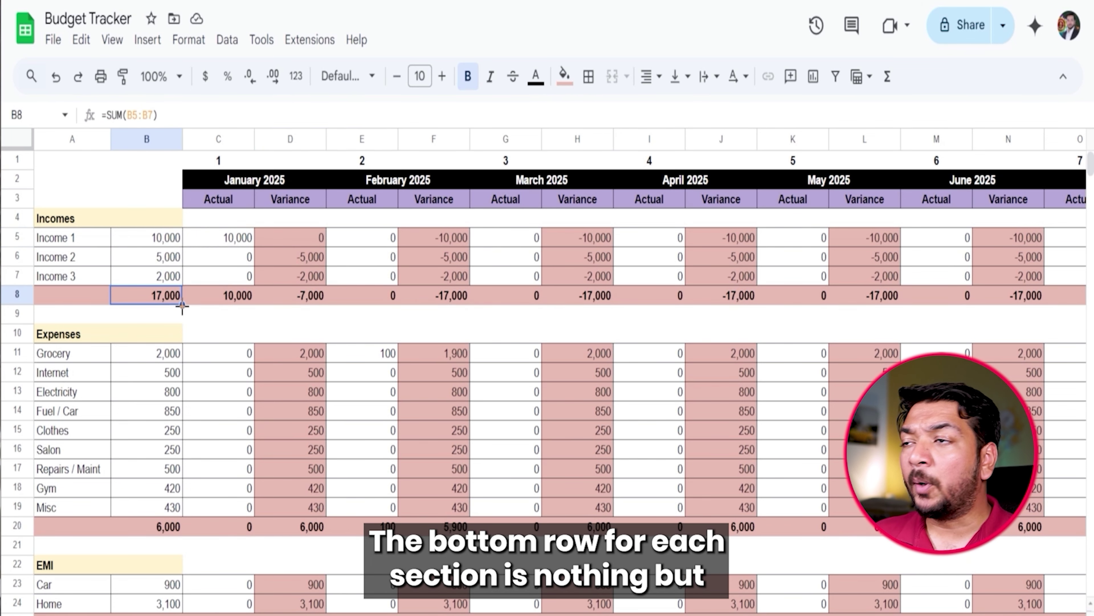
{"action": "left_click", "coordinate": [162, 526]}
{"action": "key", "text": "F2"}
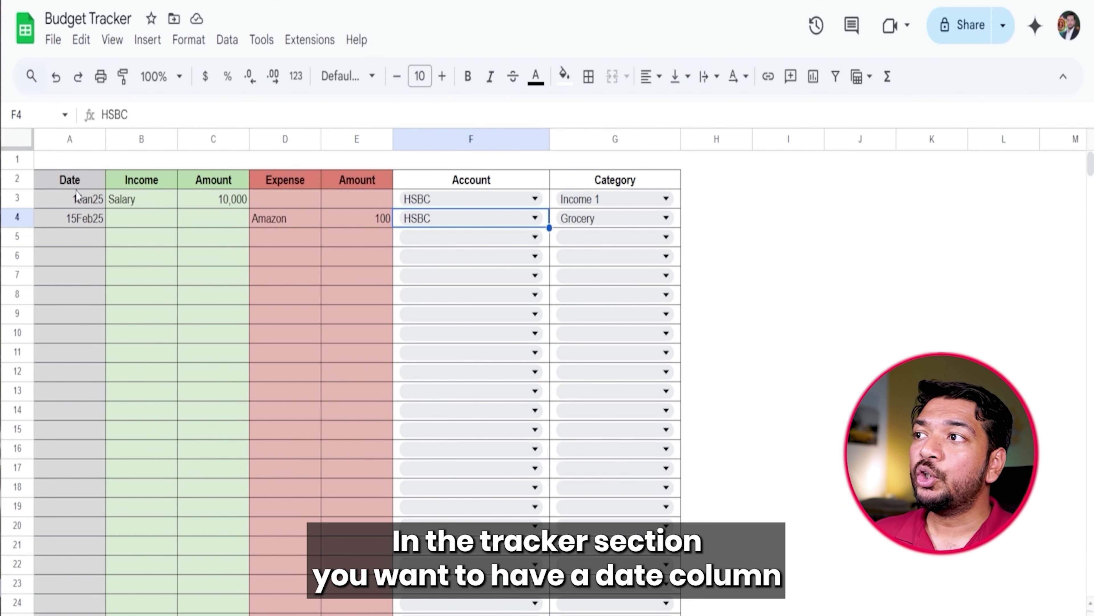
Step: Review the tracker sheet's headings in row 2: Date, Income, Expense, their Amount columns, Account and Category
{"action": "left_click", "coordinate": [79, 182]}
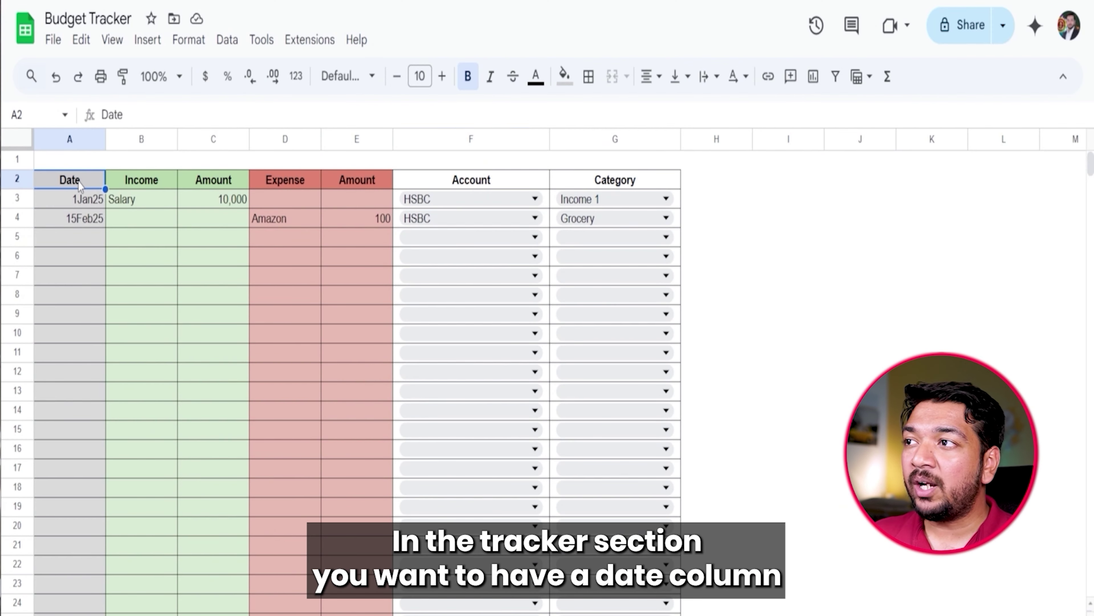
{"action": "left_click", "coordinate": [134, 179]}
{"action": "left_click", "coordinate": [216, 189]}
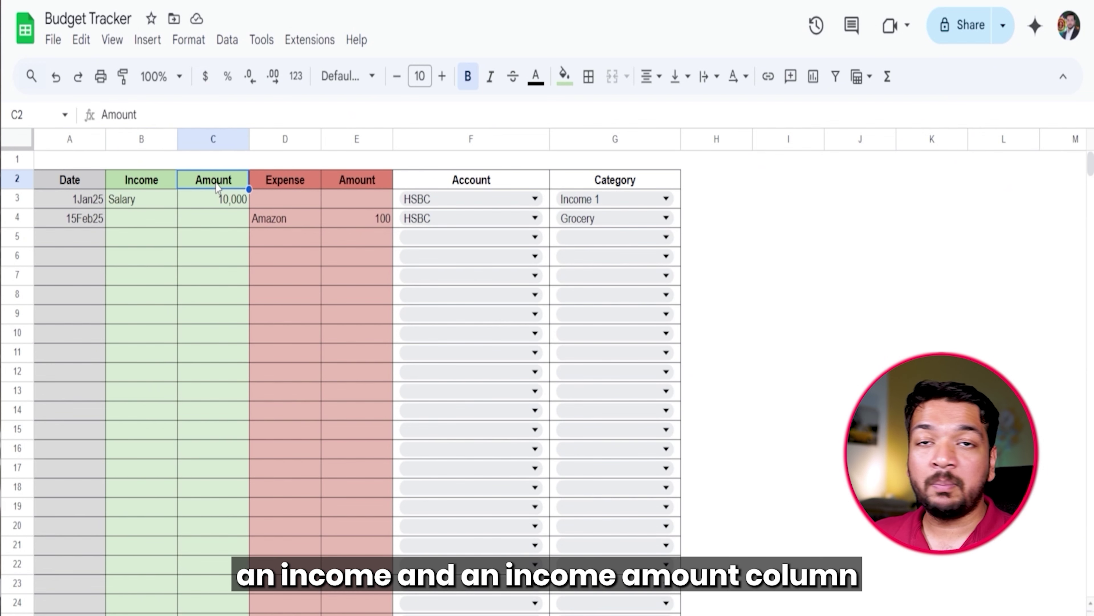
{"action": "left_click", "coordinate": [275, 183]}
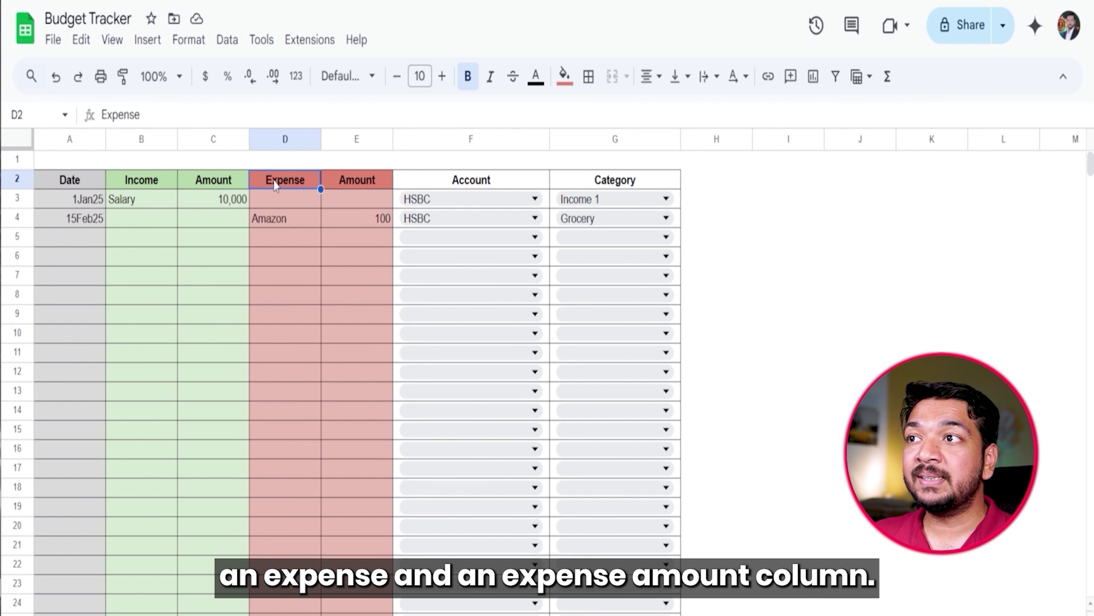
{"action": "left_click", "coordinate": [332, 186]}
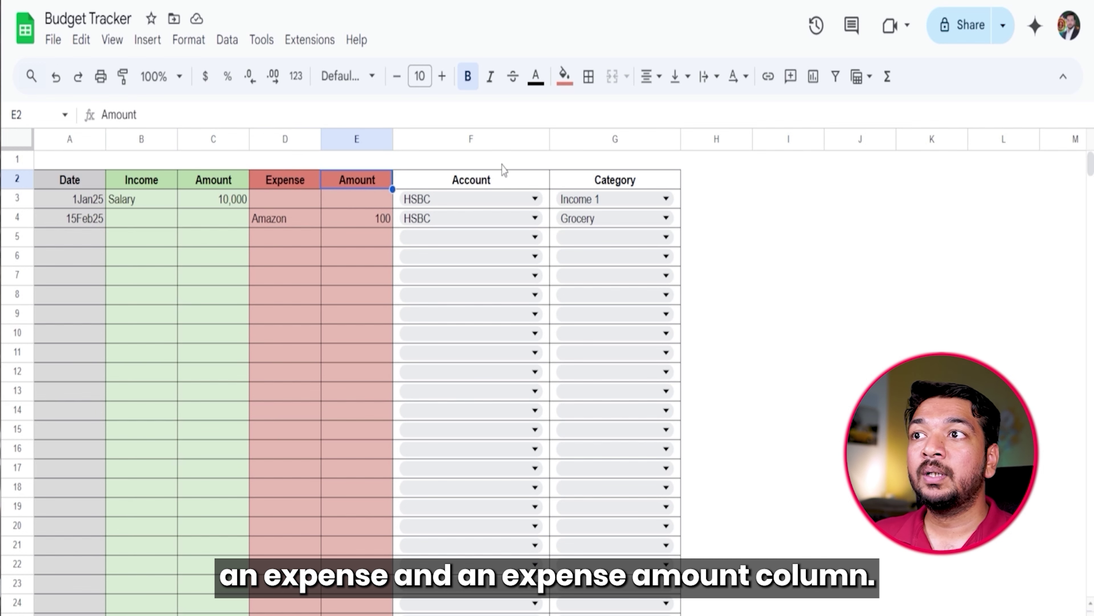
{"action": "left_click", "coordinate": [505, 181]}
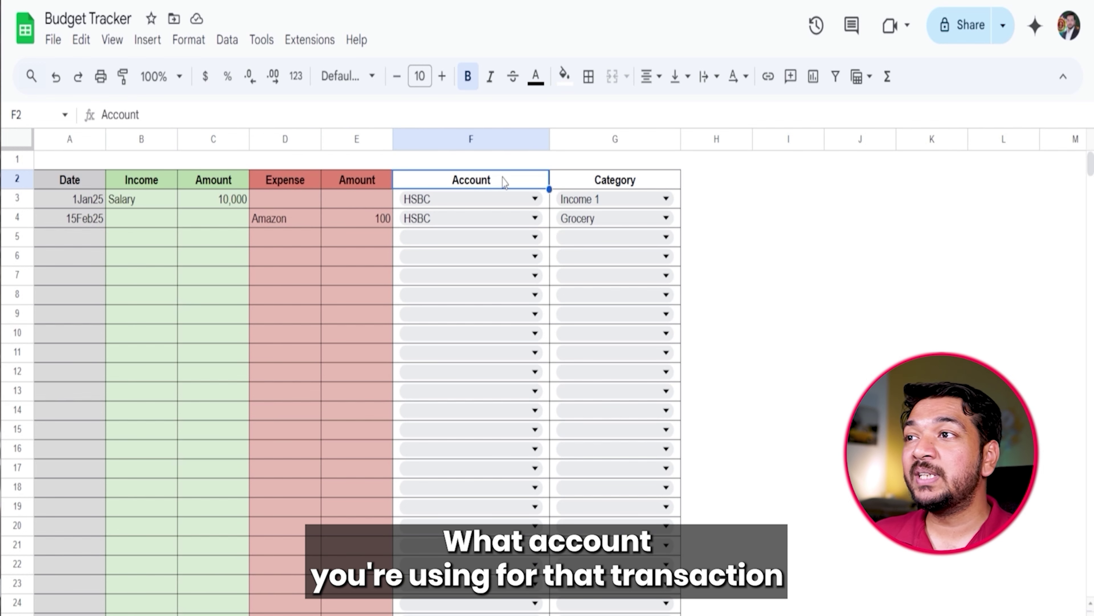
{"action": "left_click", "coordinate": [661, 185]}
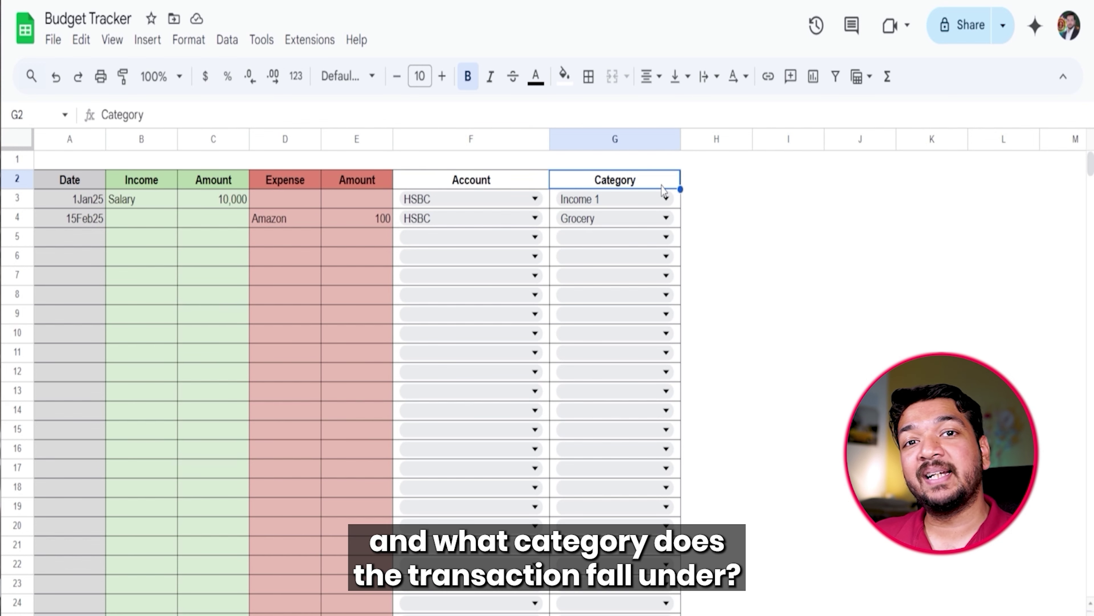
Step: Clear the sample entries in A3:E5 of the tracker and look at the Account and Category dropdowns in row 5
{"action": "left_click_drag", "start_coordinate": [69, 199], "coordinate": [343, 232]}
{"action": "key", "text": "Delete"}
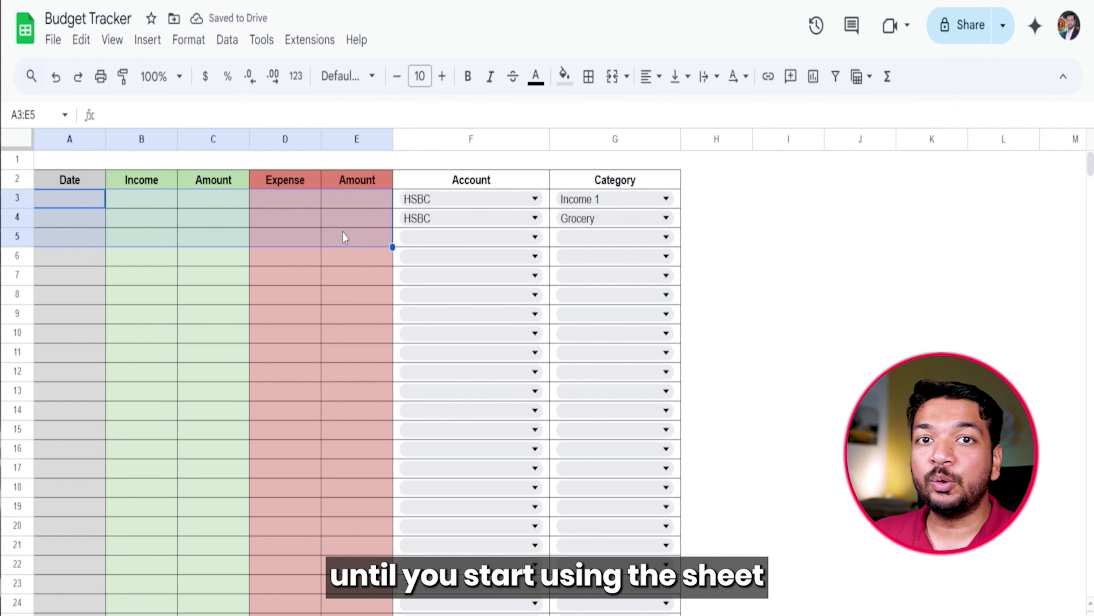
{"action": "left_click", "coordinate": [474, 236]}
{"action": "key", "text": "Escape"}
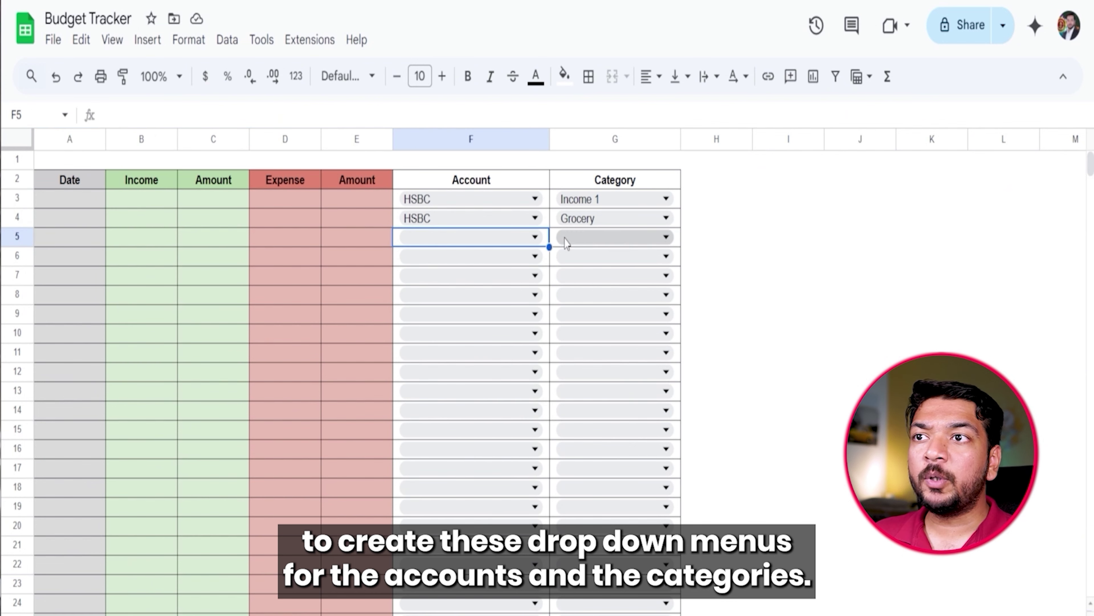
{"action": "left_click", "coordinate": [667, 245]}
{"action": "key", "text": "Escape"}
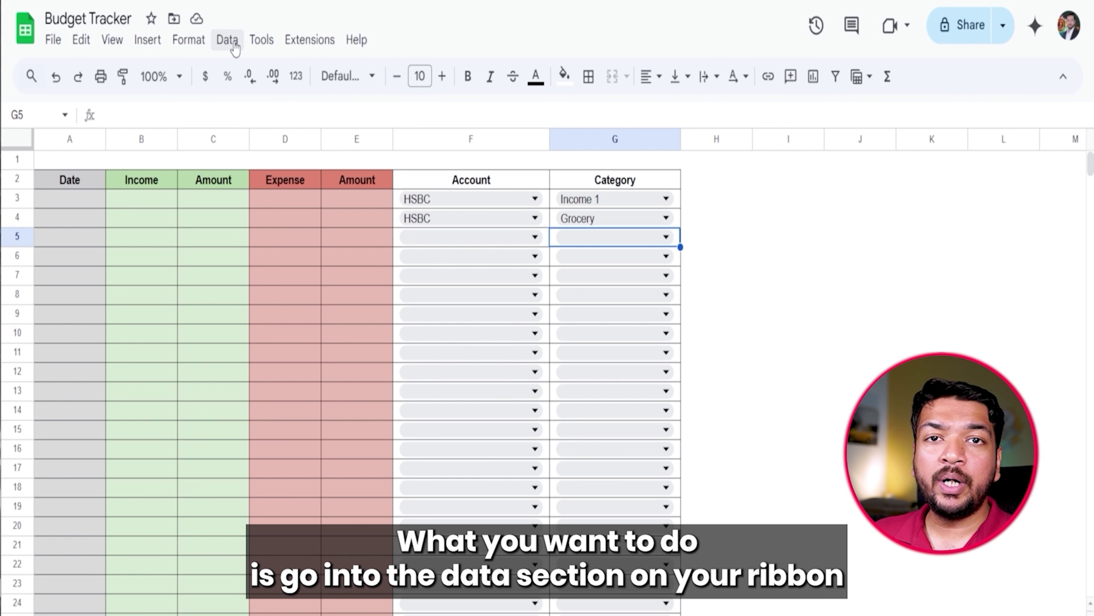
Step: Add a data validation rule for H3 and set its apply-to range to H3:H19 on the tracker sheet
{"action": "left_click", "coordinate": [227, 40]}
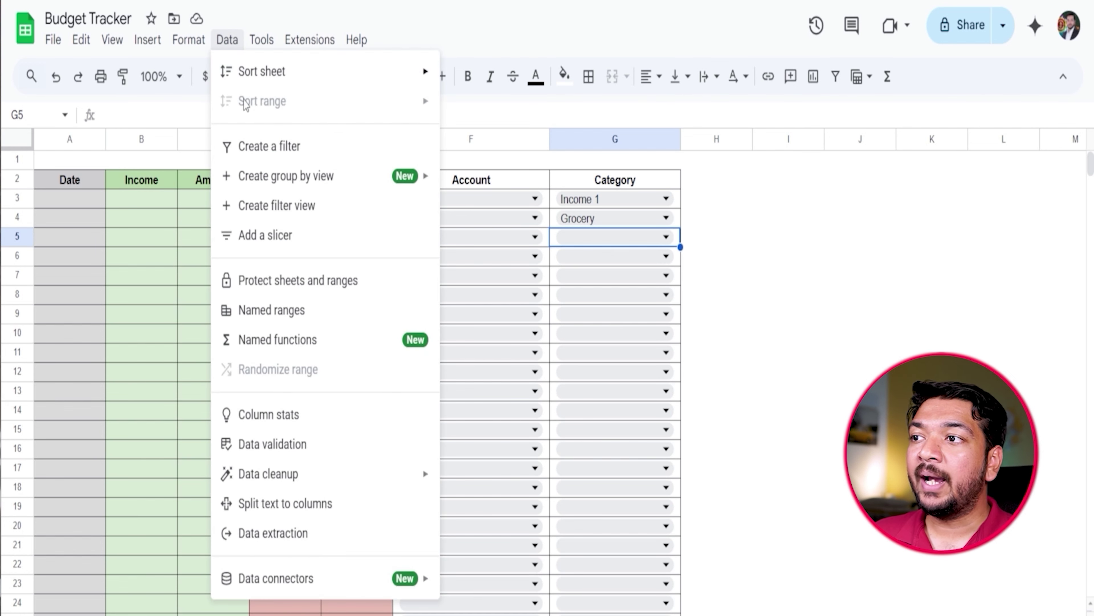
{"action": "left_click", "coordinate": [280, 445]}
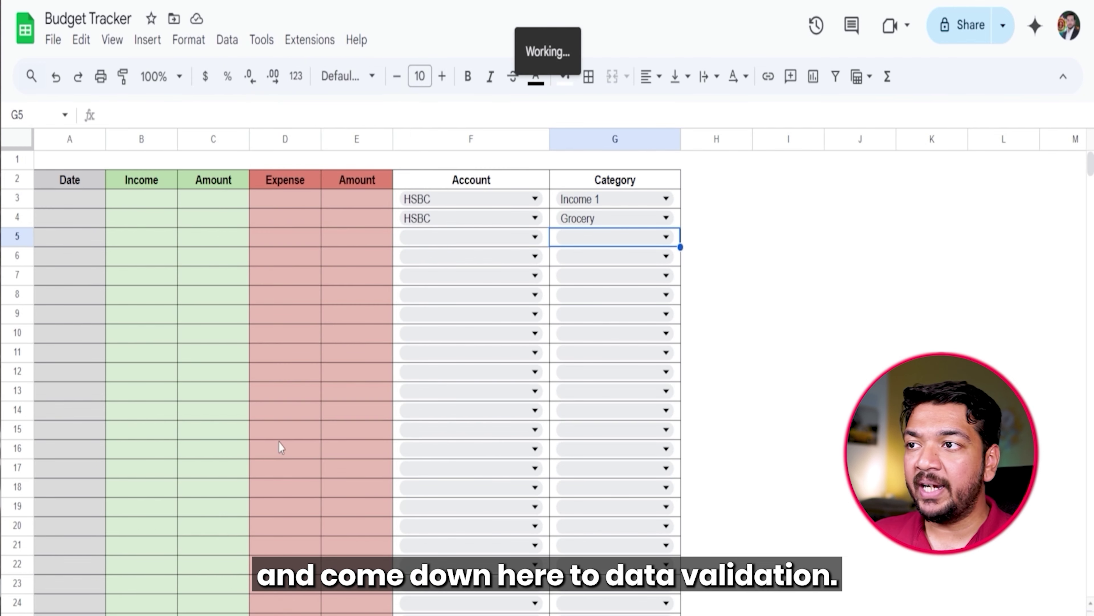
{"action": "left_click", "coordinate": [714, 210]}
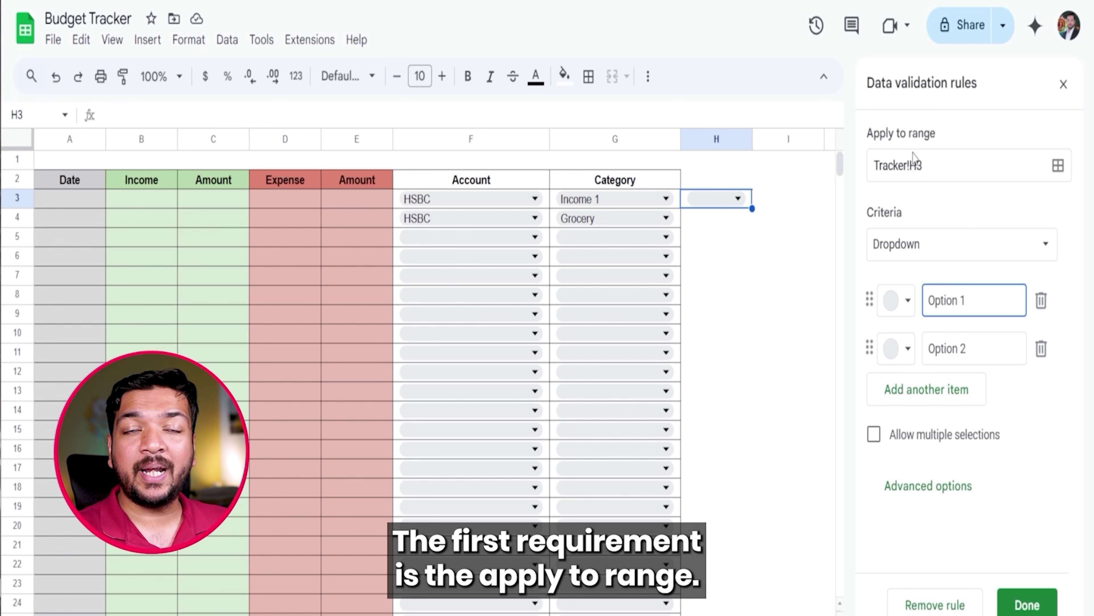
{"action": "left_click", "coordinate": [1058, 165]}
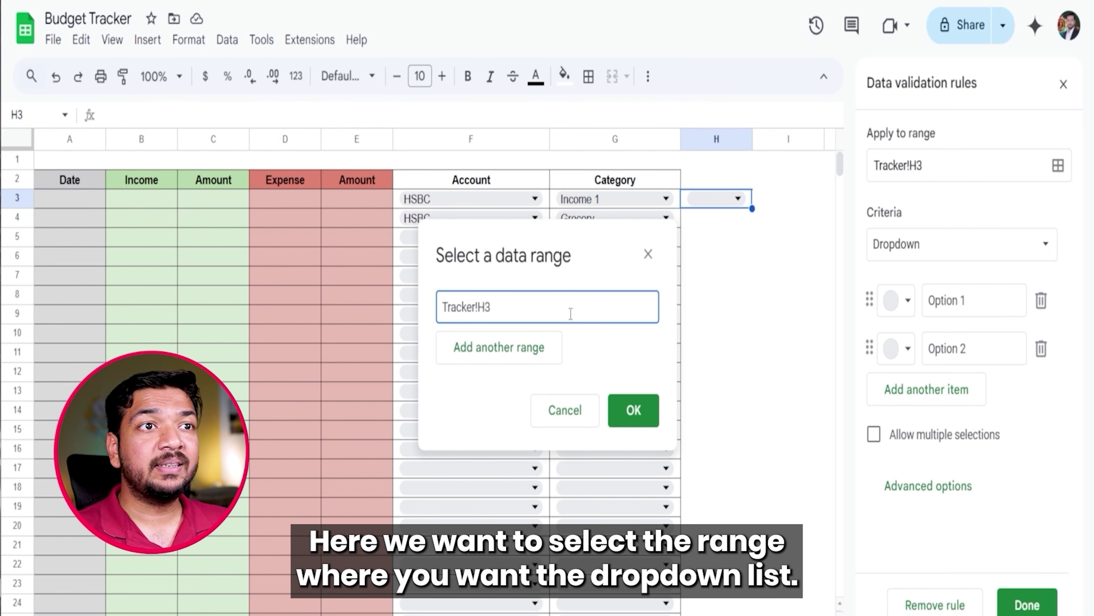
{"action": "left_click", "coordinate": [722, 507]}
{"action": "left_click_drag", "start_coordinate": [722, 488], "coordinate": [716, 198]}
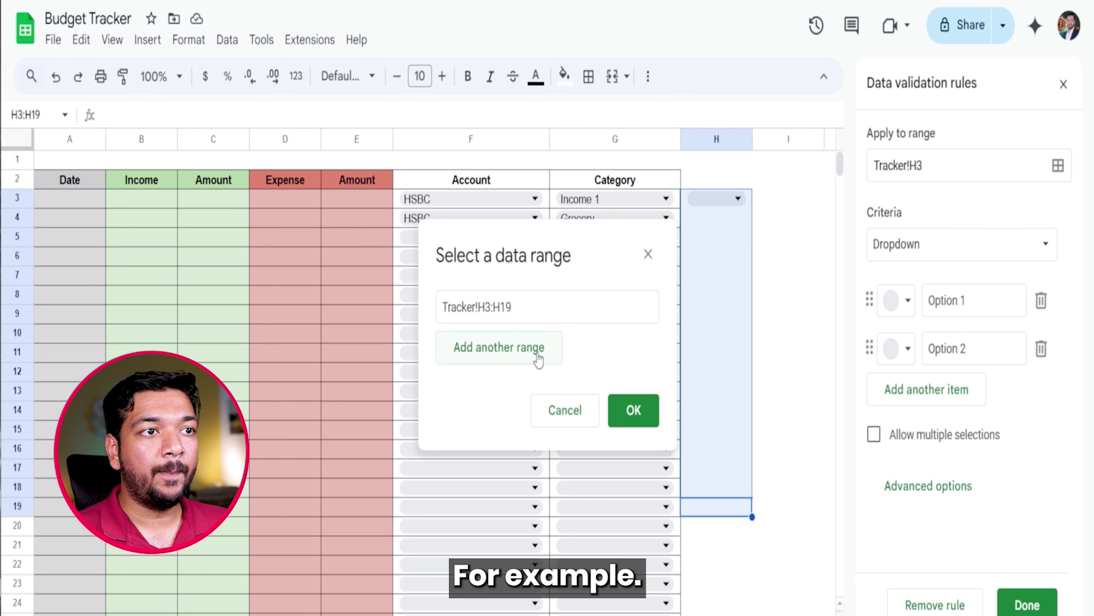
{"action": "left_click", "coordinate": [647, 421]}
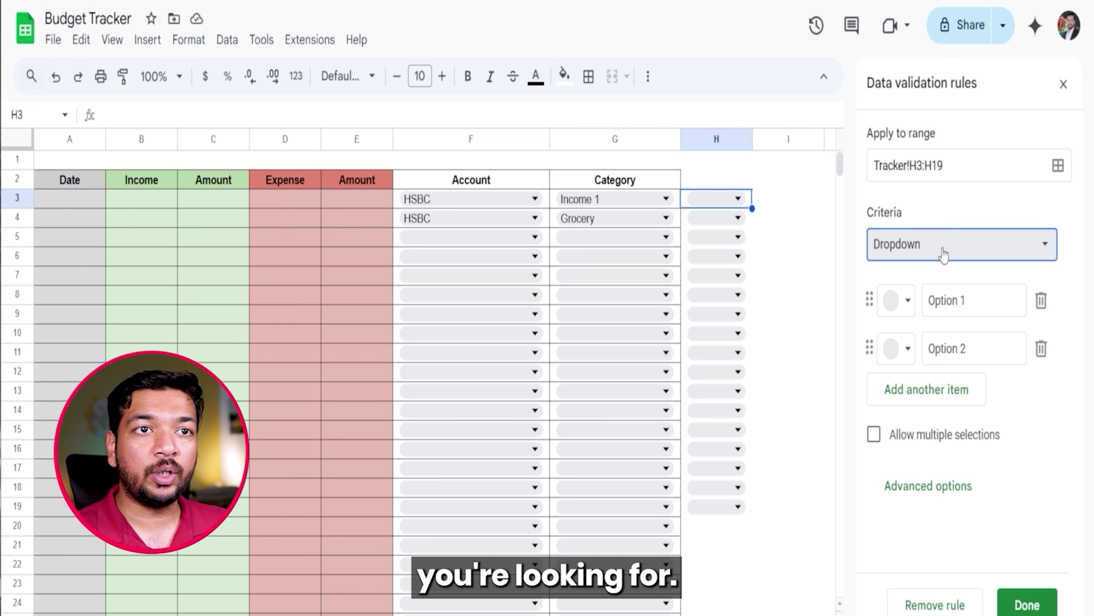
Step: Set the rule's criteria to Dropdown (from a range) with Accounts!B2:B13 as the source
{"action": "left_click", "coordinate": [944, 254]}
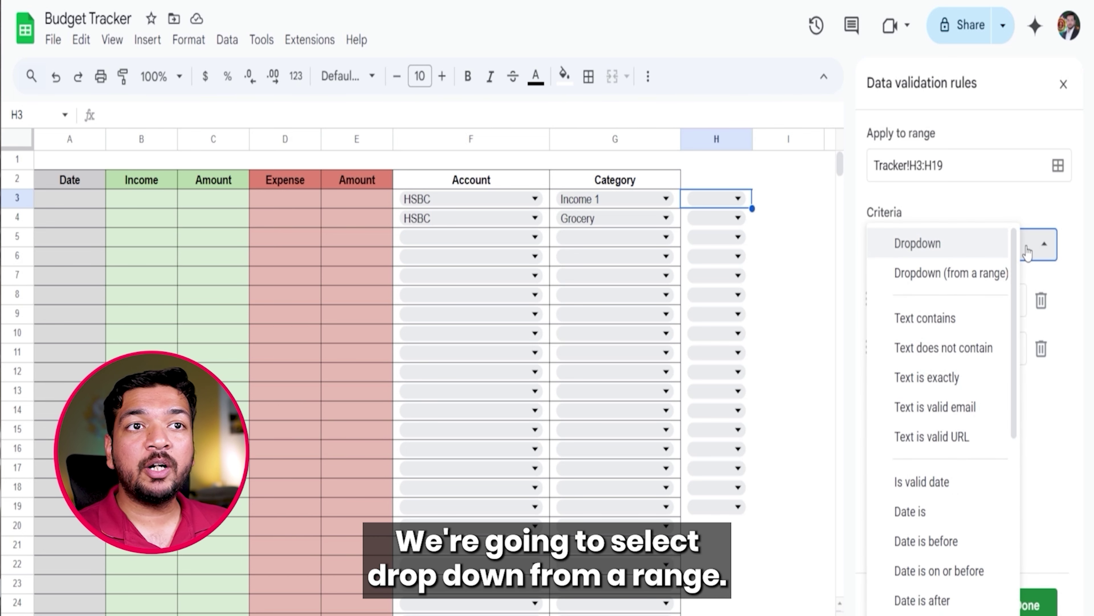
{"action": "left_click", "coordinate": [952, 282]}
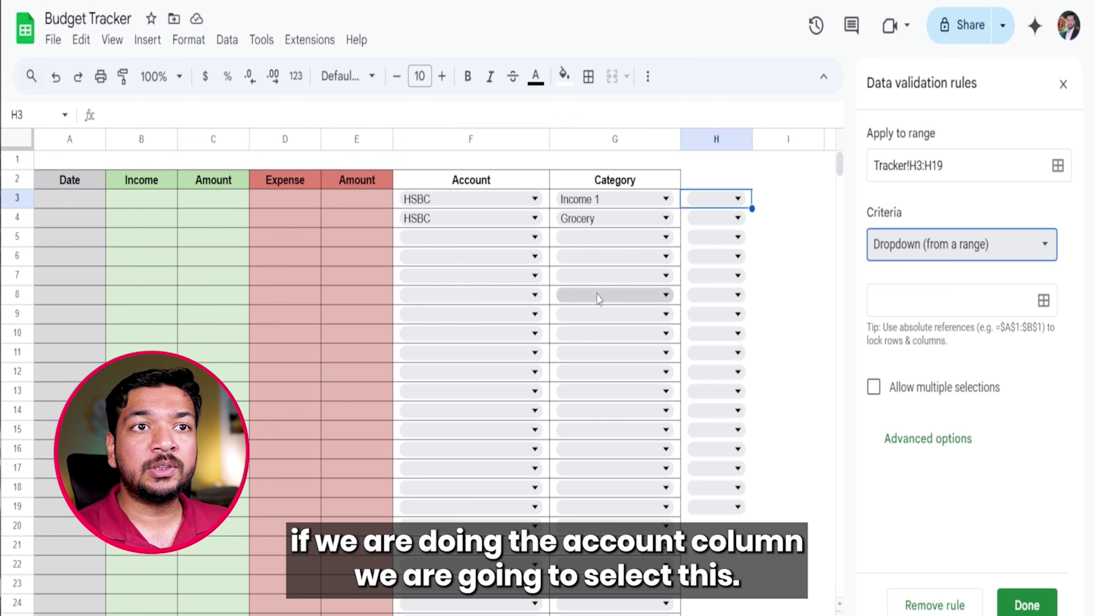
{"action": "left_click", "coordinate": [1044, 300]}
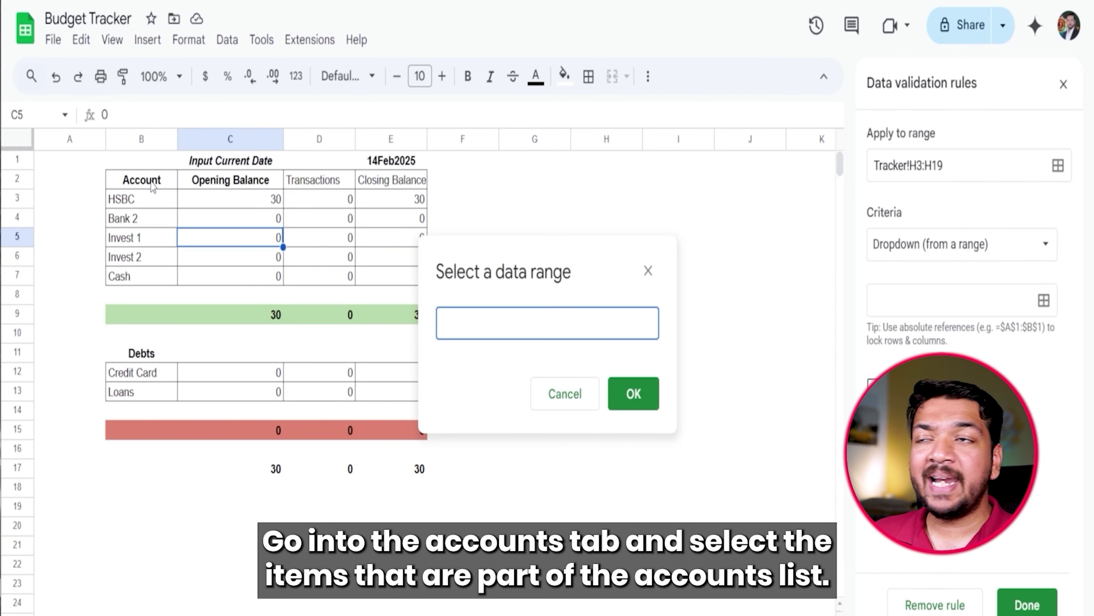
{"action": "left_click_drag", "start_coordinate": [152, 186], "coordinate": [155, 393]}
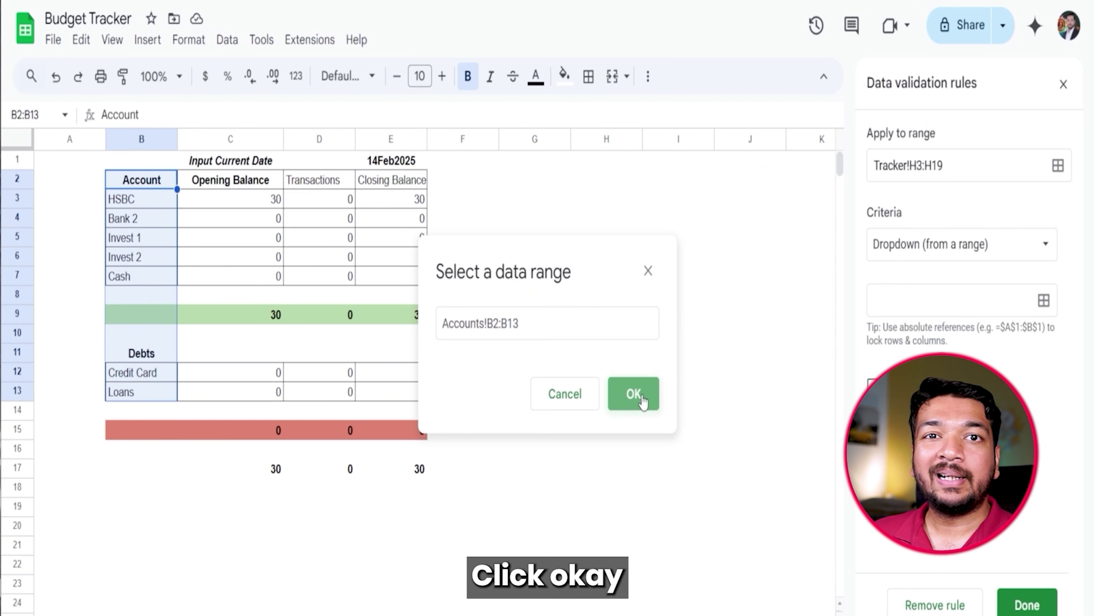
{"action": "left_click", "coordinate": [634, 394]}
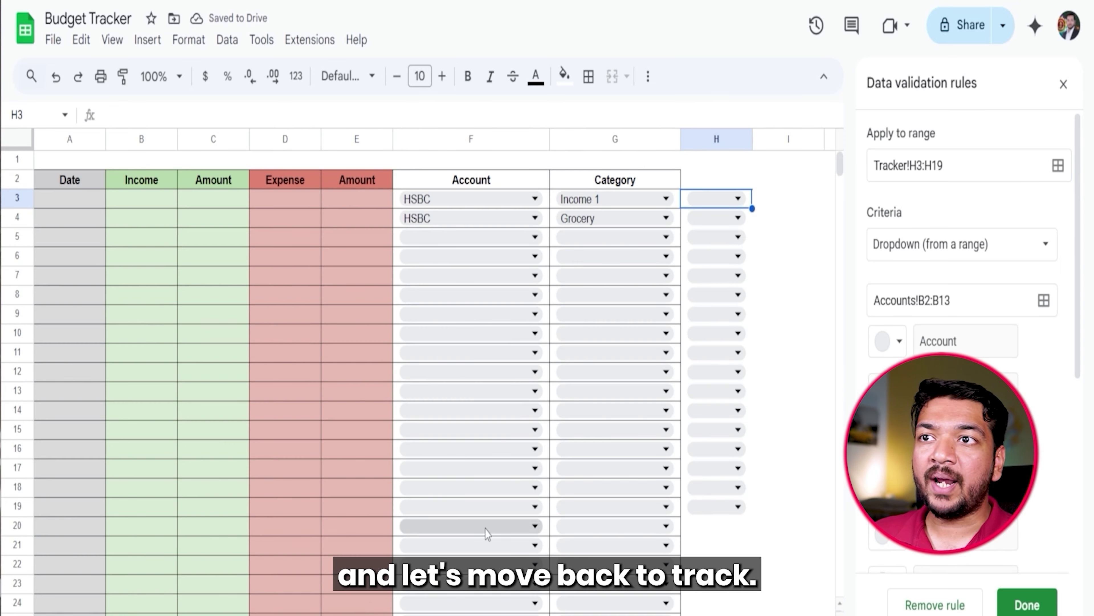
Step: Check the account options offered by the new dropdown in H3
{"action": "left_click", "coordinate": [716, 199]}
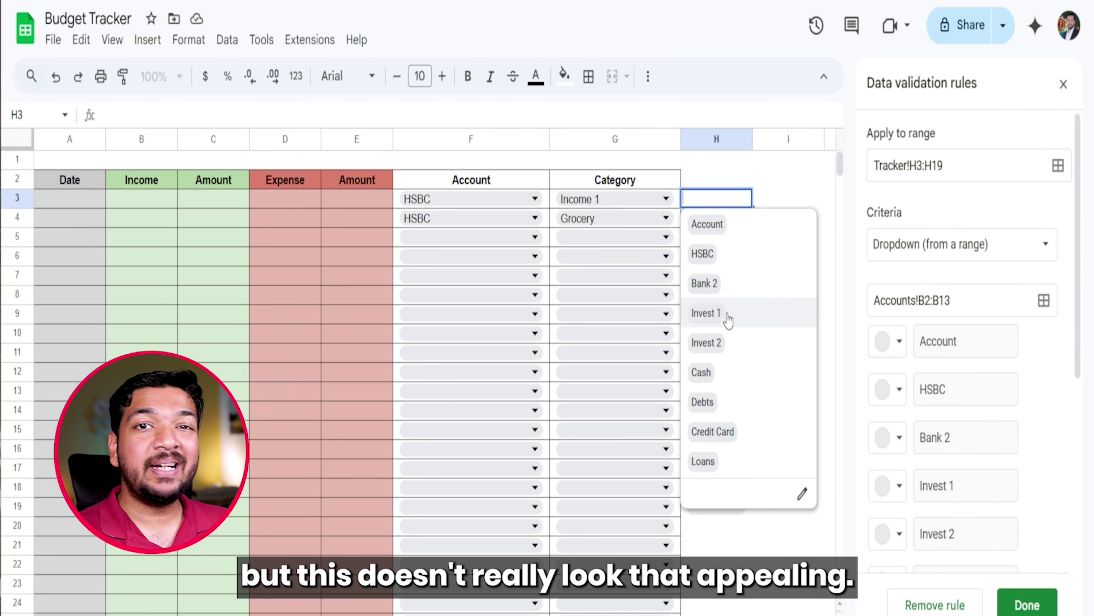
{"action": "left_click", "coordinate": [739, 199]}
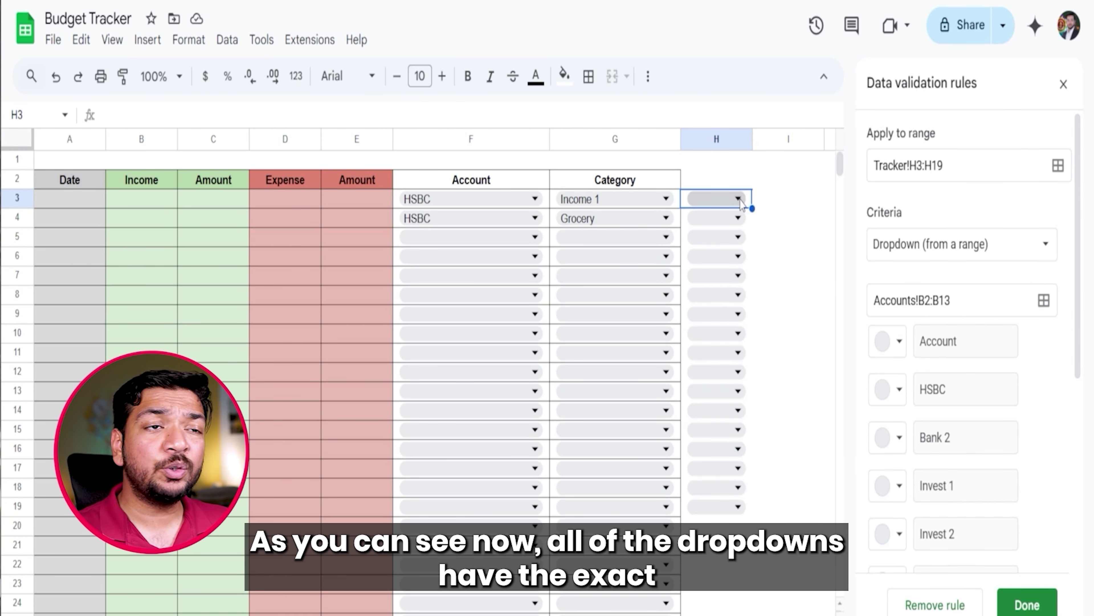
{"action": "left_click", "coordinate": [739, 200]}
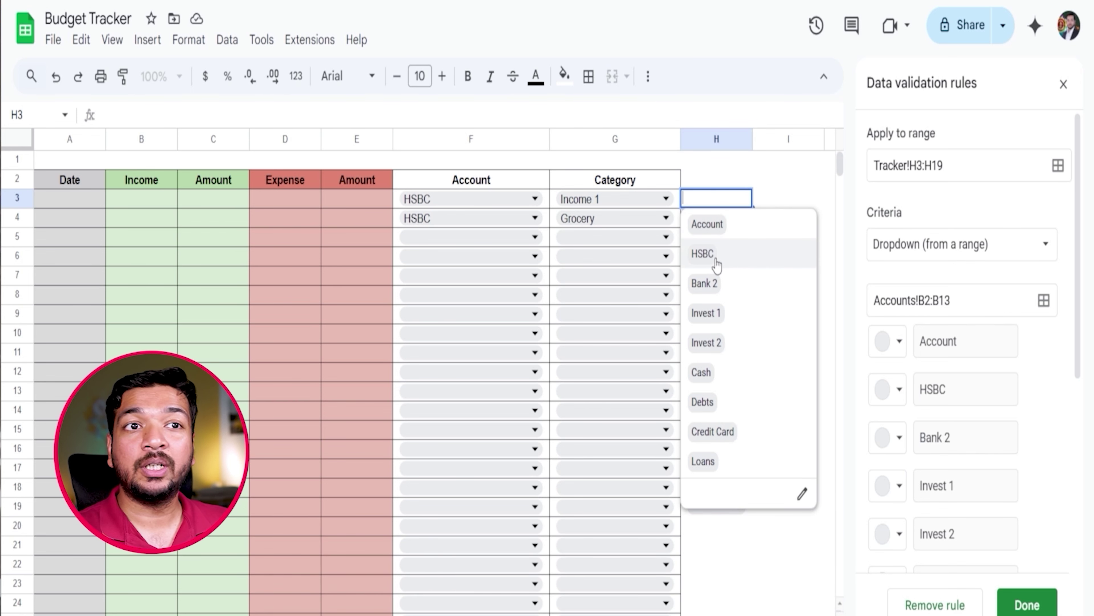
Step: Colour the Account heading option dark green and the Debts heading option dark red in the dropdown rule
{"action": "left_click", "coordinate": [900, 343]}
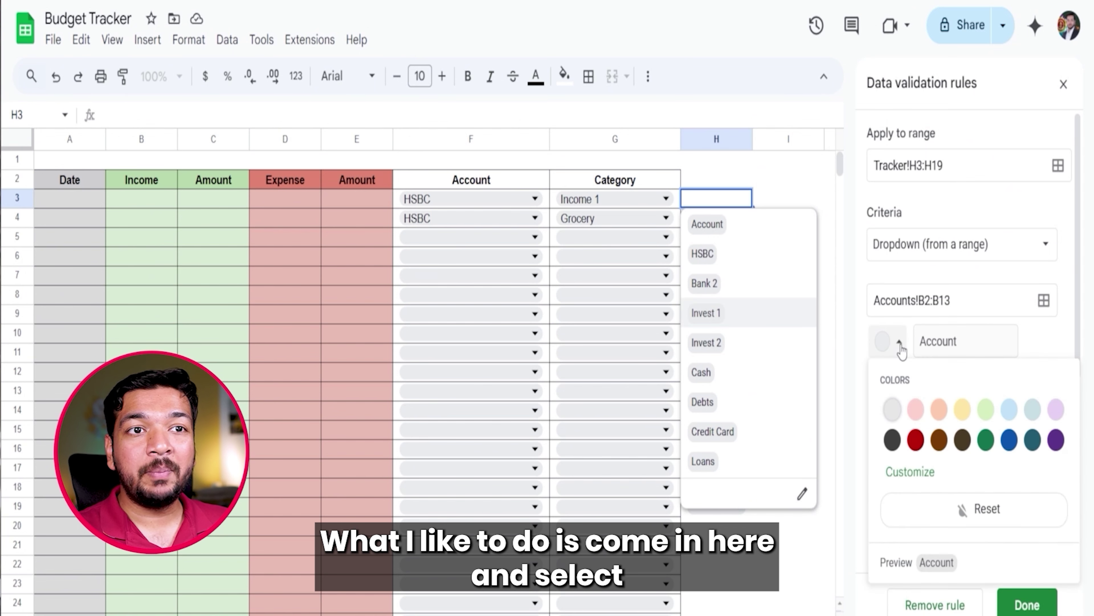
{"action": "left_click", "coordinate": [987, 442]}
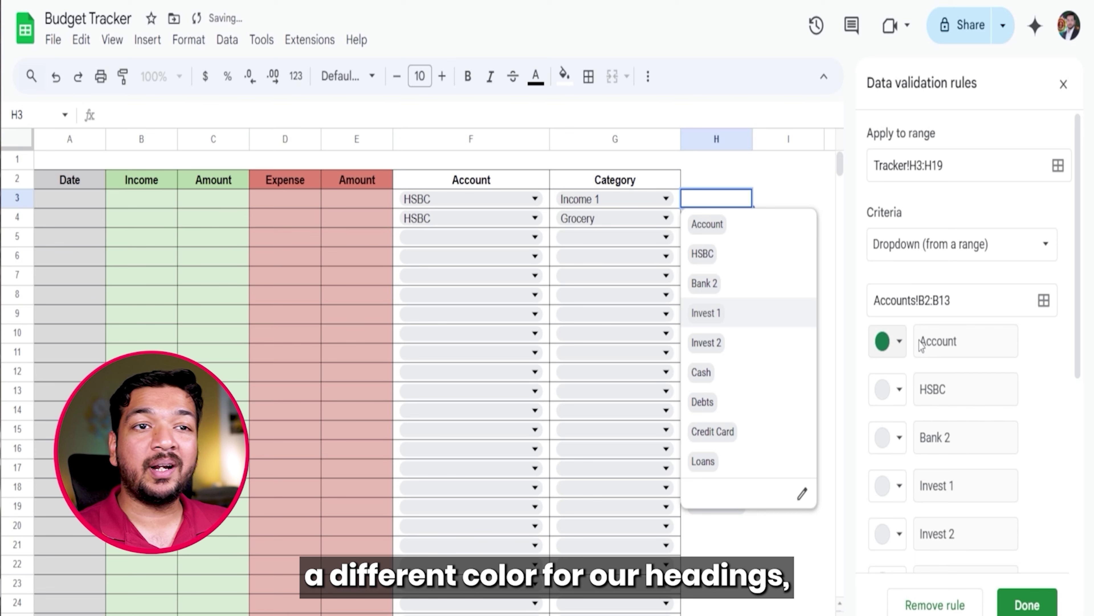
{"action": "scroll", "coordinate": [921, 367], "scroll_direction": "down", "scroll_amount": 5}
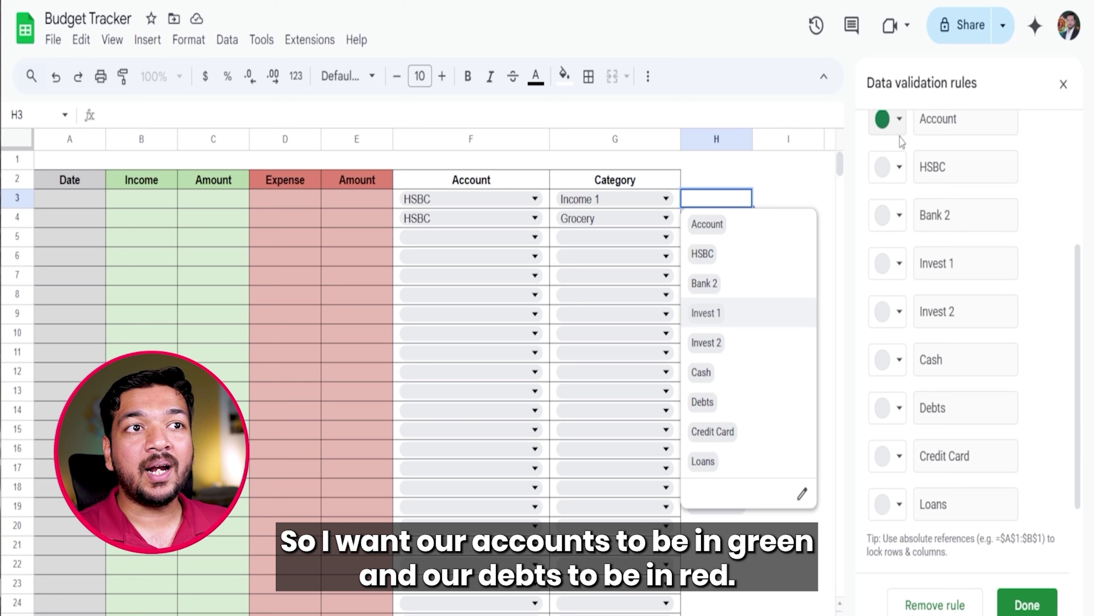
{"action": "left_click", "coordinate": [899, 408]}
{"action": "left_click", "coordinate": [915, 508]}
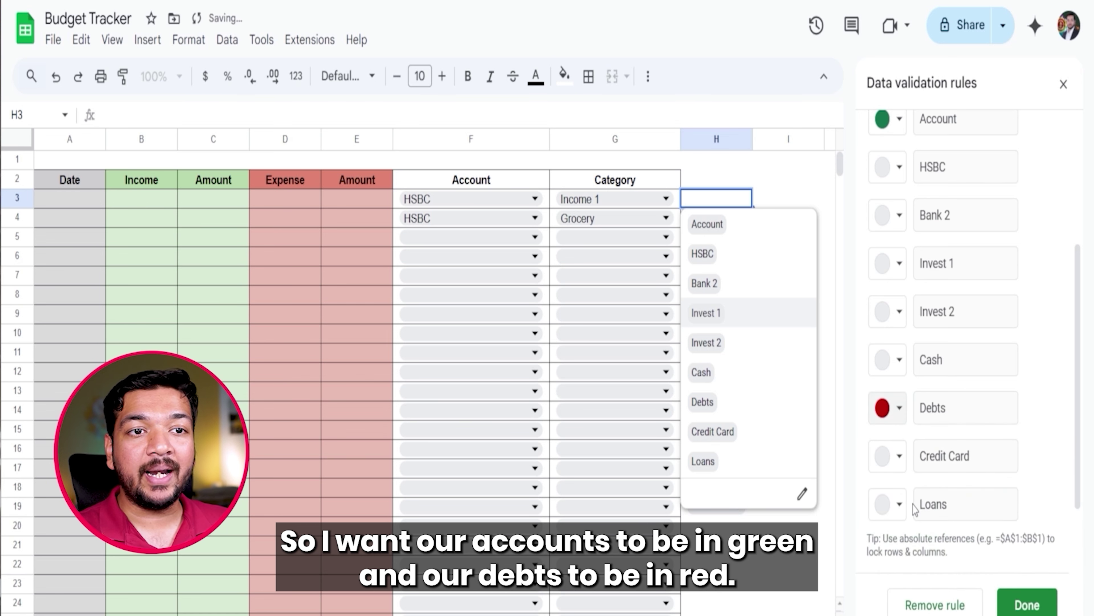
Step: Check the coloured dropdown in H3, finish the H3:H19 validation rule and close the data validation rules
{"action": "left_click", "coordinate": [791, 187]}
{"action": "left_click", "coordinate": [738, 203]}
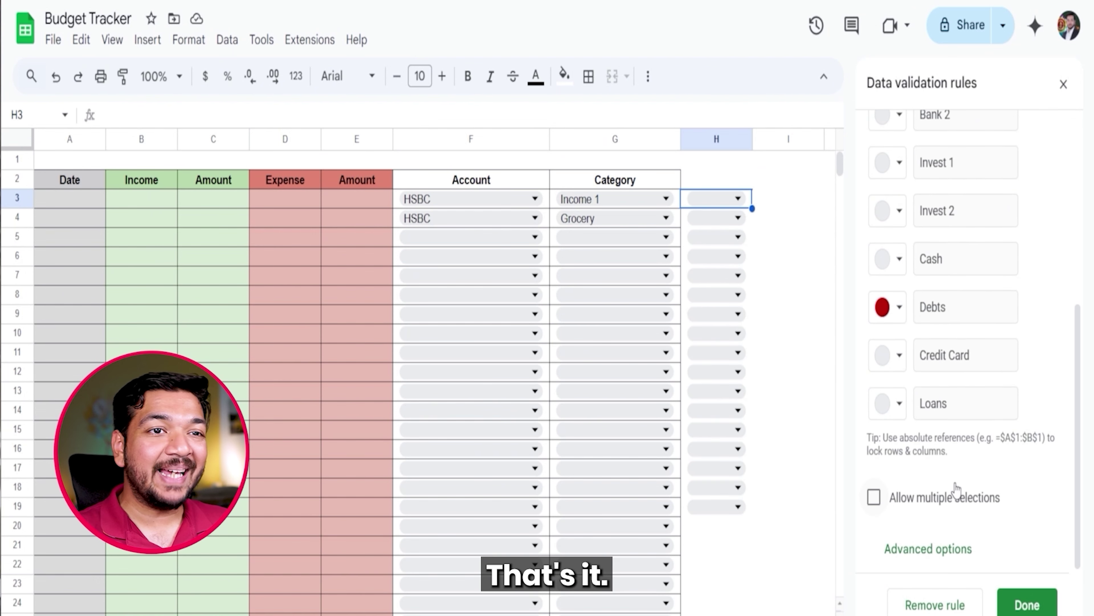
{"action": "left_click", "coordinate": [1027, 605]}
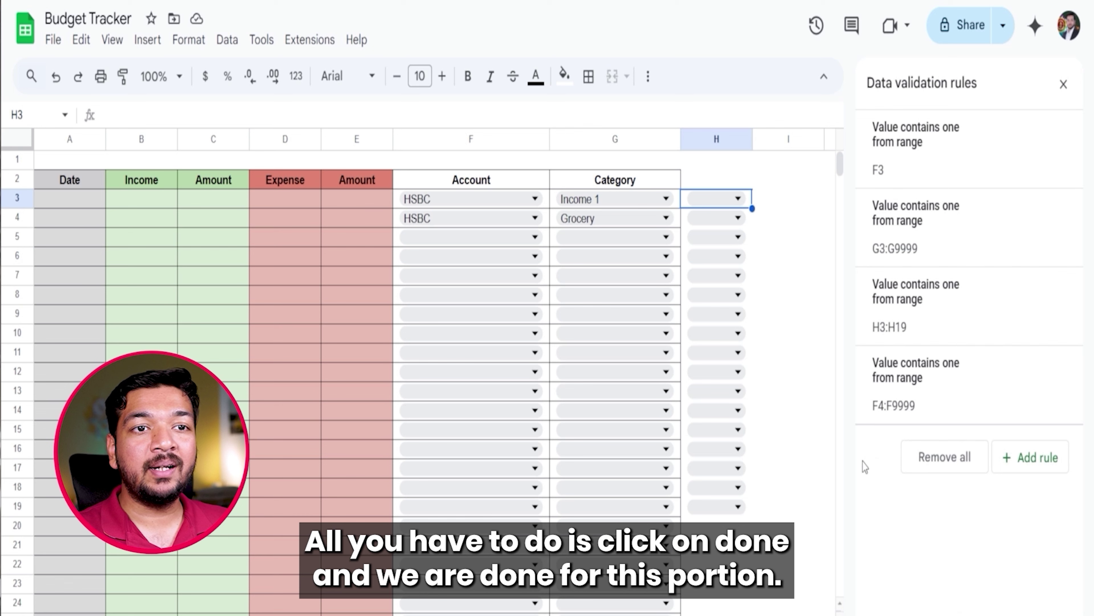
{"action": "left_click", "coordinate": [801, 513]}
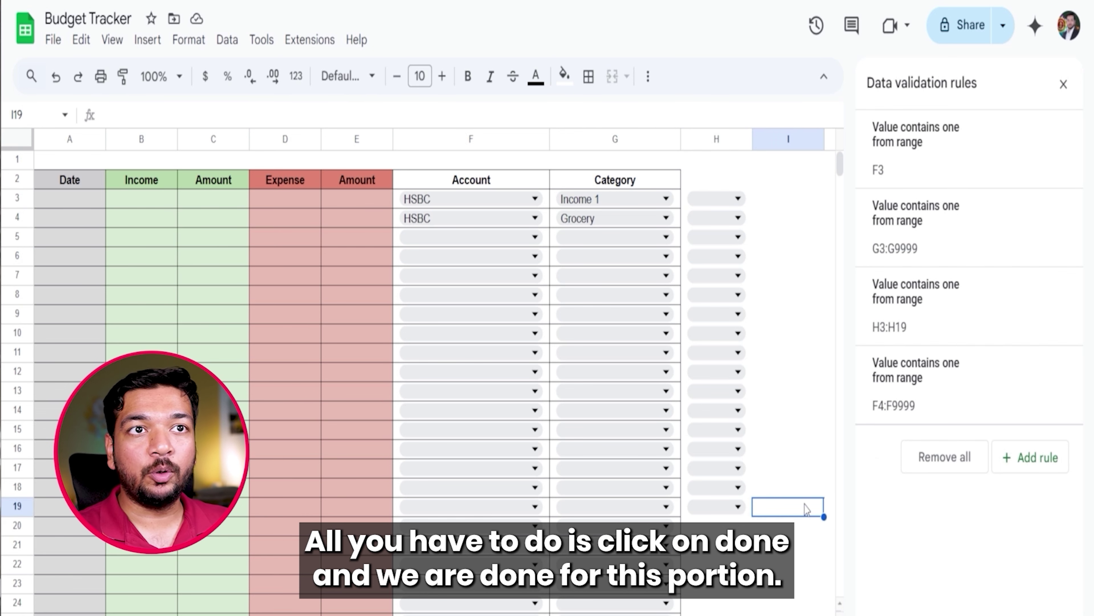
{"action": "left_click", "coordinate": [1064, 85]}
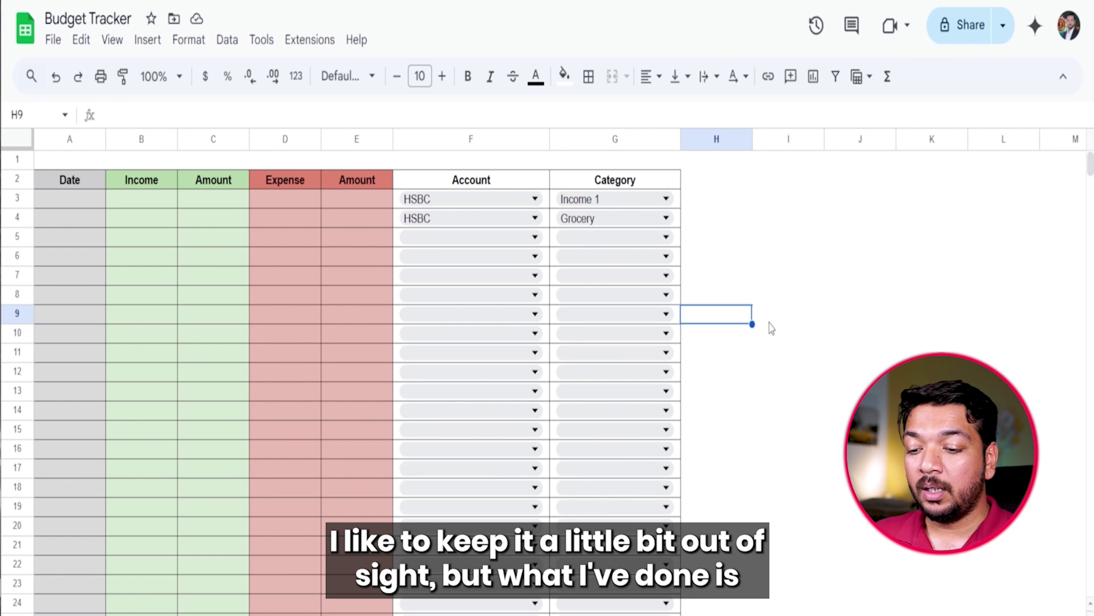
Step: Go to column Y of the transaction sheet and examine the MONTH formula in Y10
{"action": "key", "text": "Right"}
{"action": "key", "text": "Right"}
{"action": "key", "text": "Right"}
{"action": "key", "text": "Right"}
{"action": "key", "text": "Right"}
{"action": "key", "text": "Right"}
{"action": "key", "text": "Right"}
{"action": "key", "text": "Right"}
{"action": "key", "text": "Right"}
{"action": "key", "text": "Right"}
{"action": "key", "text": "Right"}
{"action": "key", "text": "Right"}
{"action": "key", "text": "Right"}
{"action": "key", "text": "Right"}
{"action": "key", "text": "Right"}
{"action": "key", "text": "Right"}
{"action": "key", "text": "Right"}
{"action": "key", "text": "Right"}
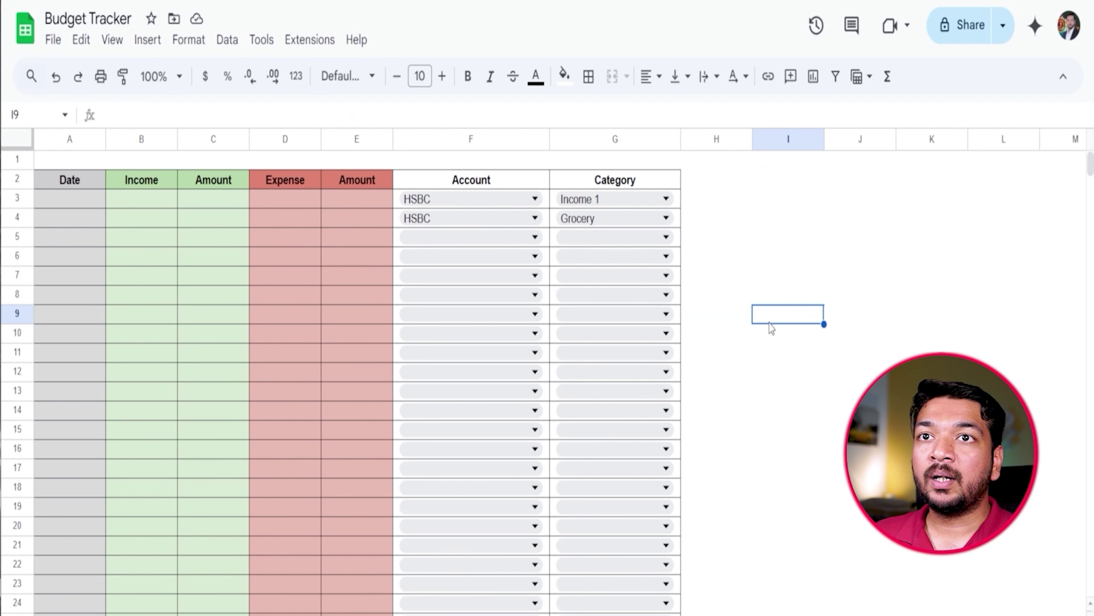
{"action": "key", "text": "Down"}
{"action": "key", "text": "Left"}
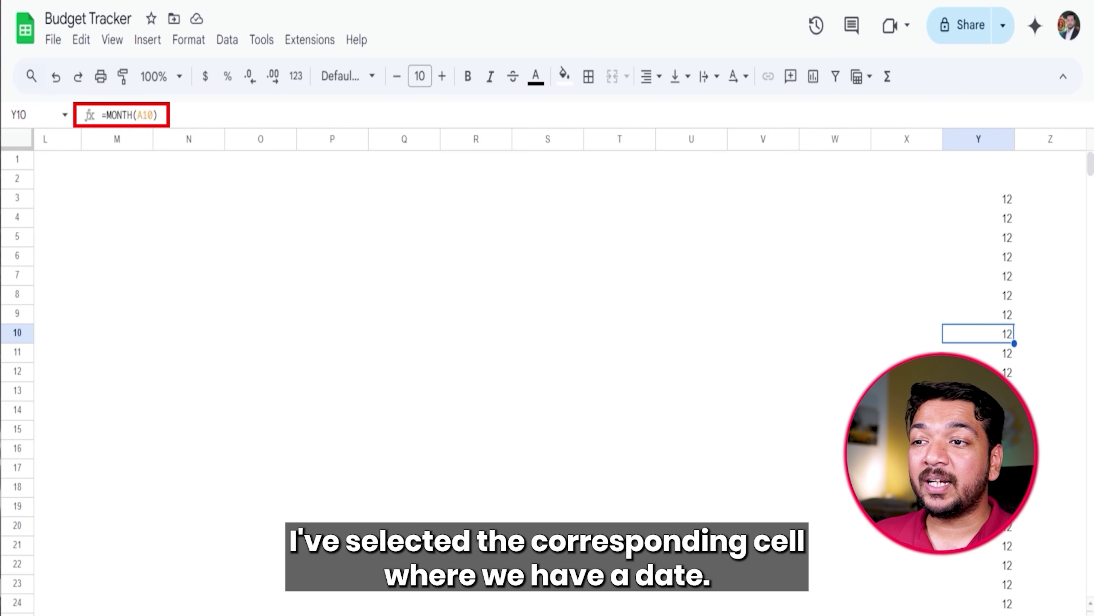
Step: Enter the date 1Mar25 in cell A10 of the Date column
{"action": "scroll", "coordinate": [103, 206], "scroll_direction": "left", "scroll_amount": 15}
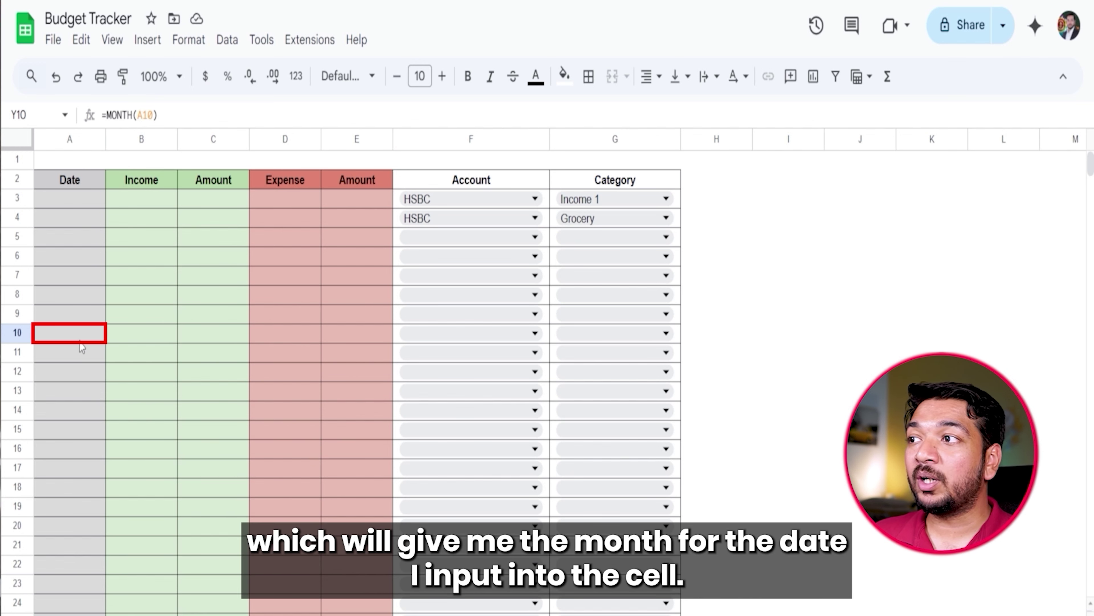
{"action": "left_click", "coordinate": [89, 340]}
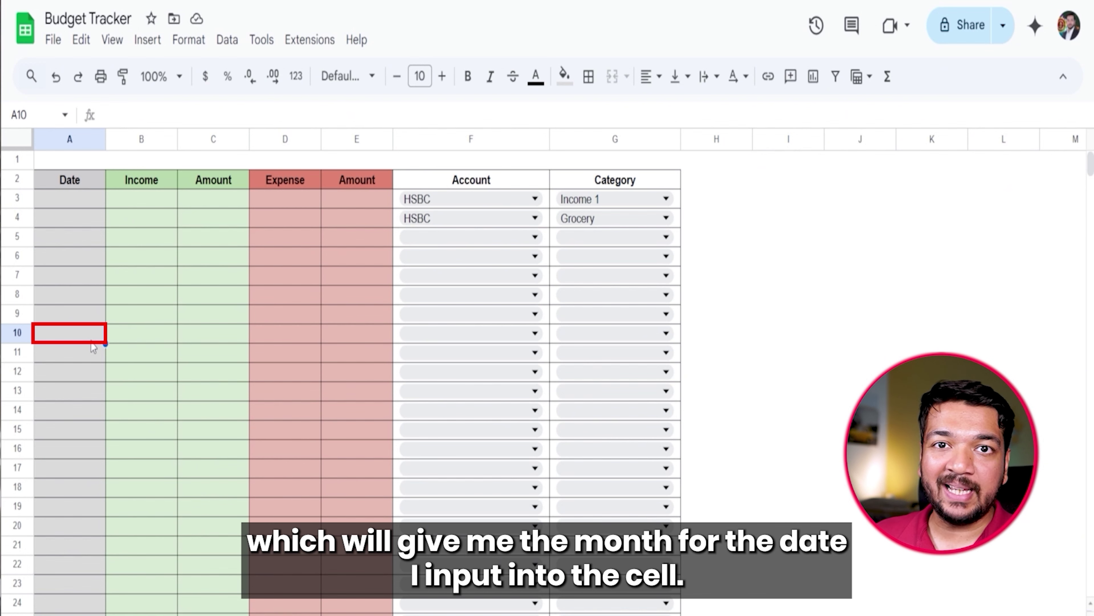
{"action": "type", "text": "1mar25"}
{"action": "key", "text": "Return"}
{"action": "left_click", "coordinate": [91, 342]}
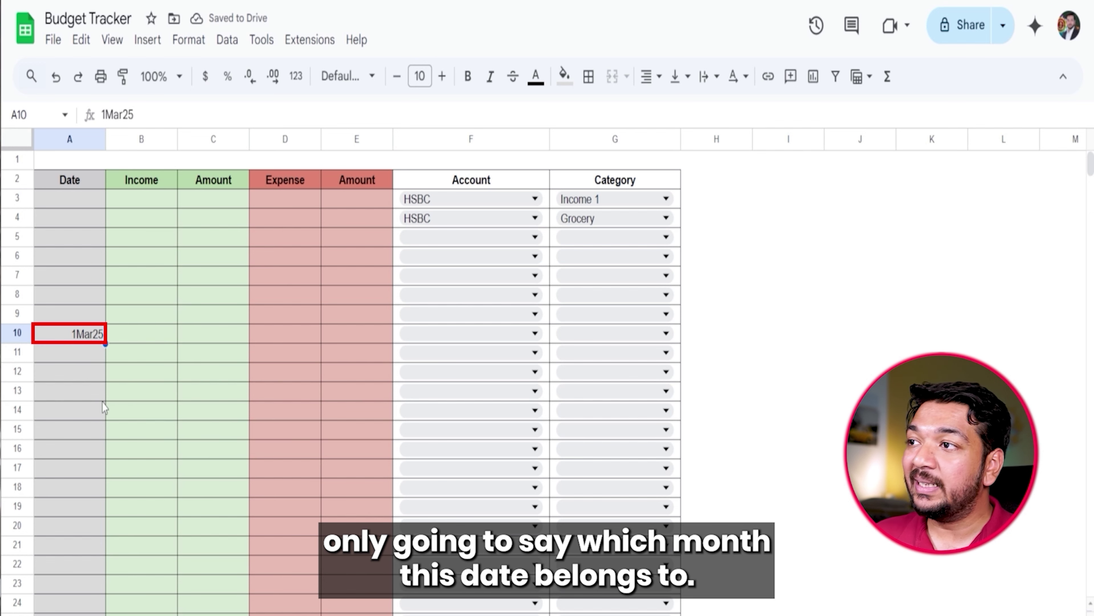
Step: Check the month number that Y10 returns for the date in A10
{"action": "scroll", "coordinate": [547, 370], "scroll_direction": "right", "scroll_amount": 10}
{"action": "scroll", "coordinate": [548, 370], "scroll_direction": "right", "scroll_amount": 1}
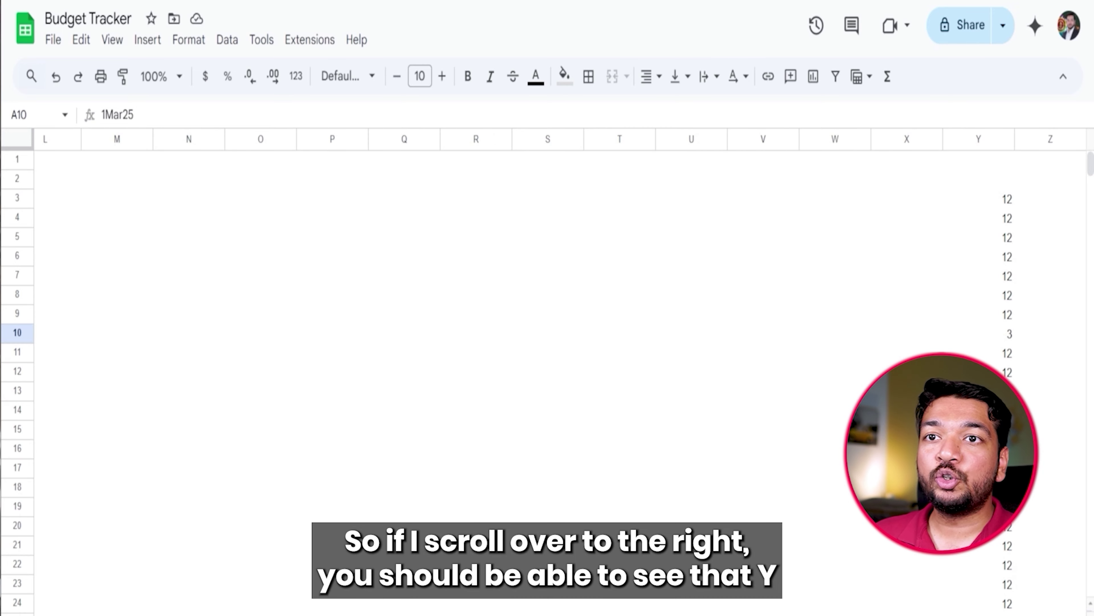
{"action": "left_click", "coordinate": [1008, 334]}
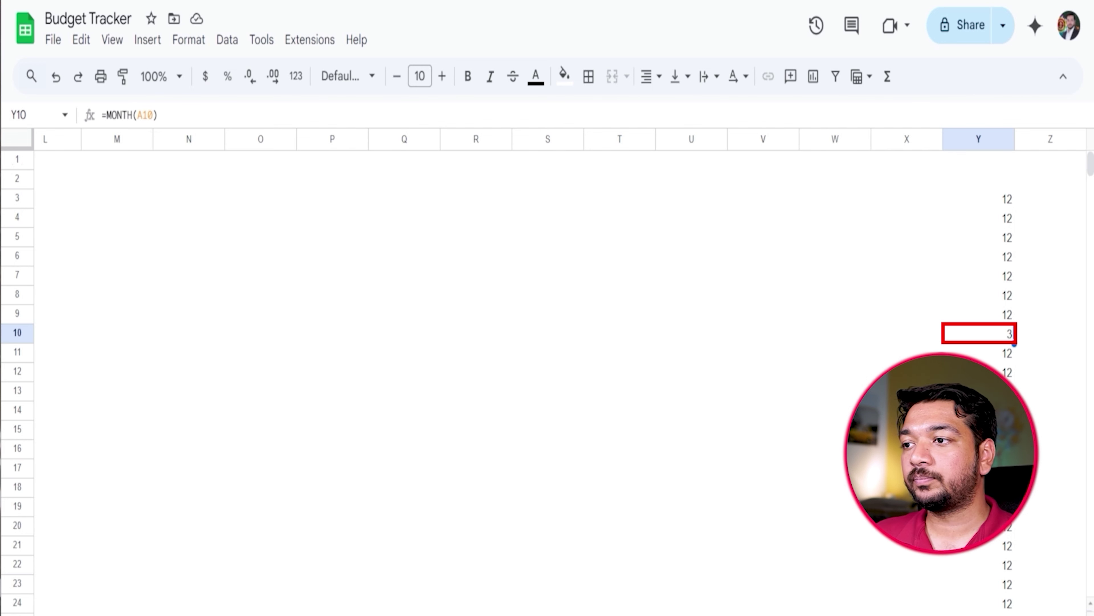
{"action": "scroll", "coordinate": [547, 345], "scroll_direction": "left", "scroll_amount": 3}
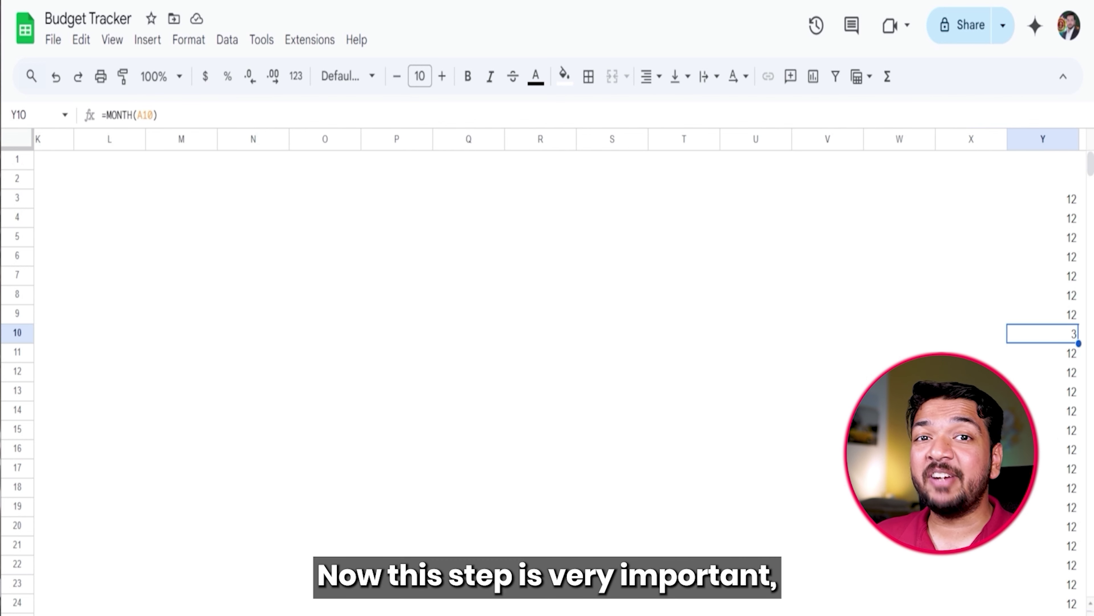
{"action": "scroll", "coordinate": [548, 344], "scroll_direction": "left", "scroll_amount": 5}
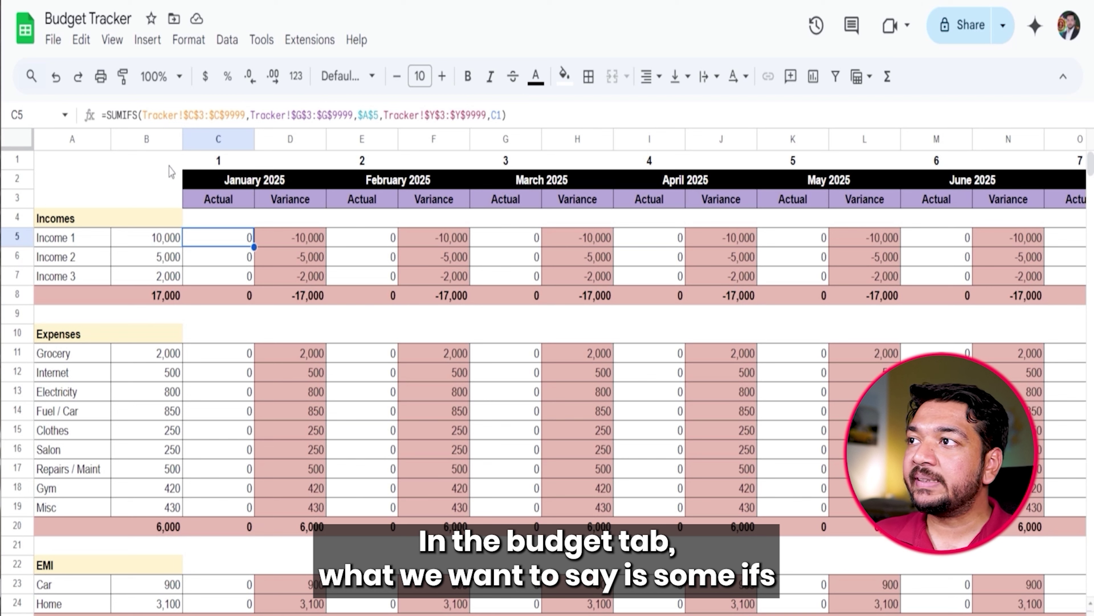
Step: Examine the sum range Tracker!$C$3:$C$9999 in the budget sheet's SUMIFS formula in C5, leaving the formula as it is
{"action": "left_click", "coordinate": [128, 113]}
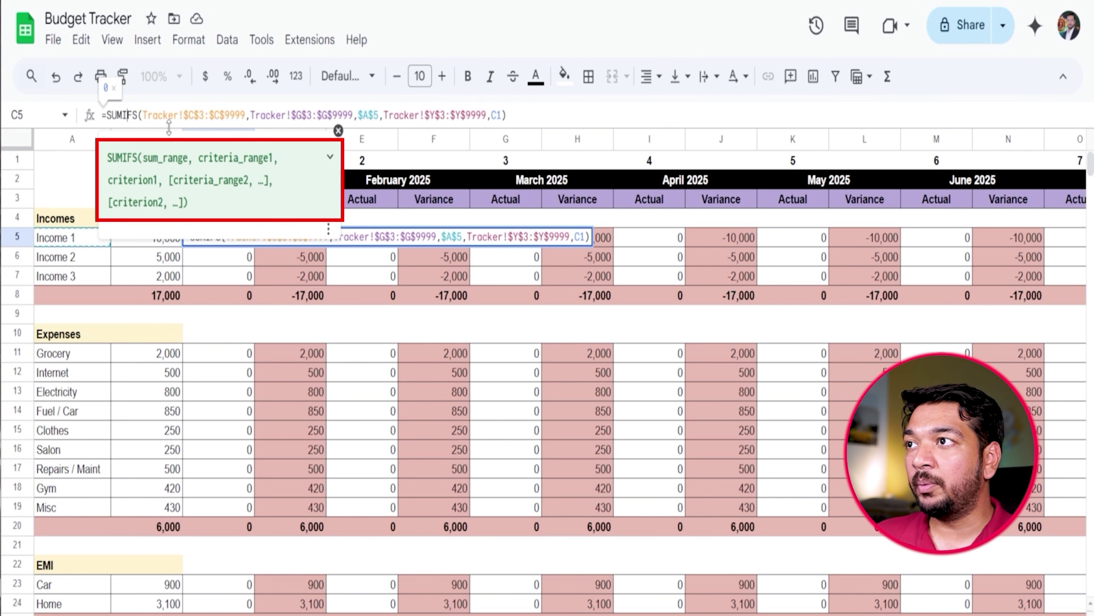
{"action": "left_click", "coordinate": [177, 114]}
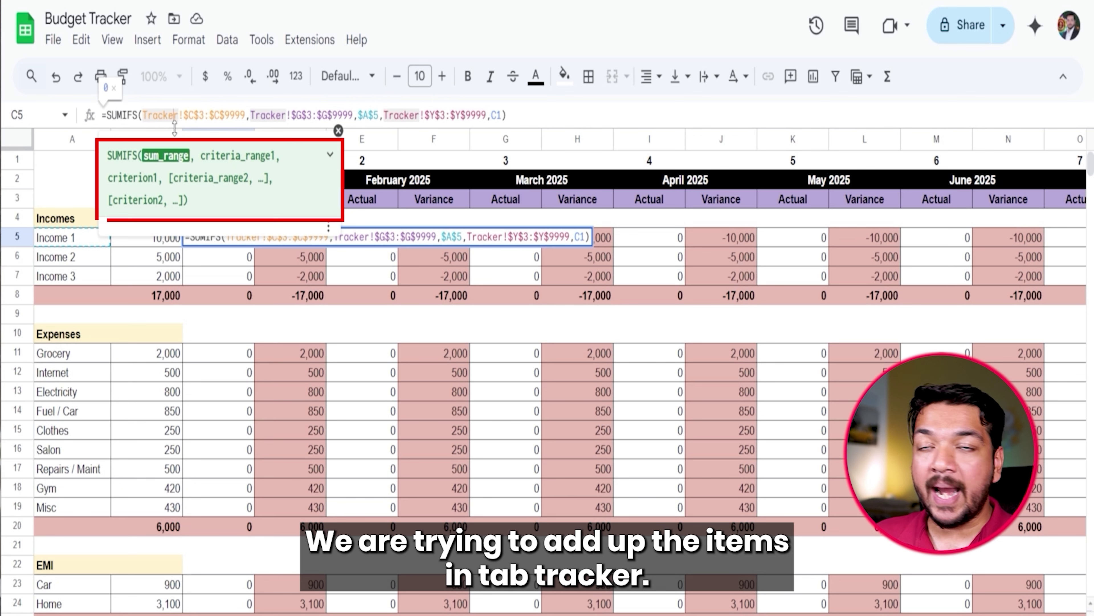
{"action": "left_click_drag", "start_coordinate": [184, 114], "coordinate": [206, 112]}
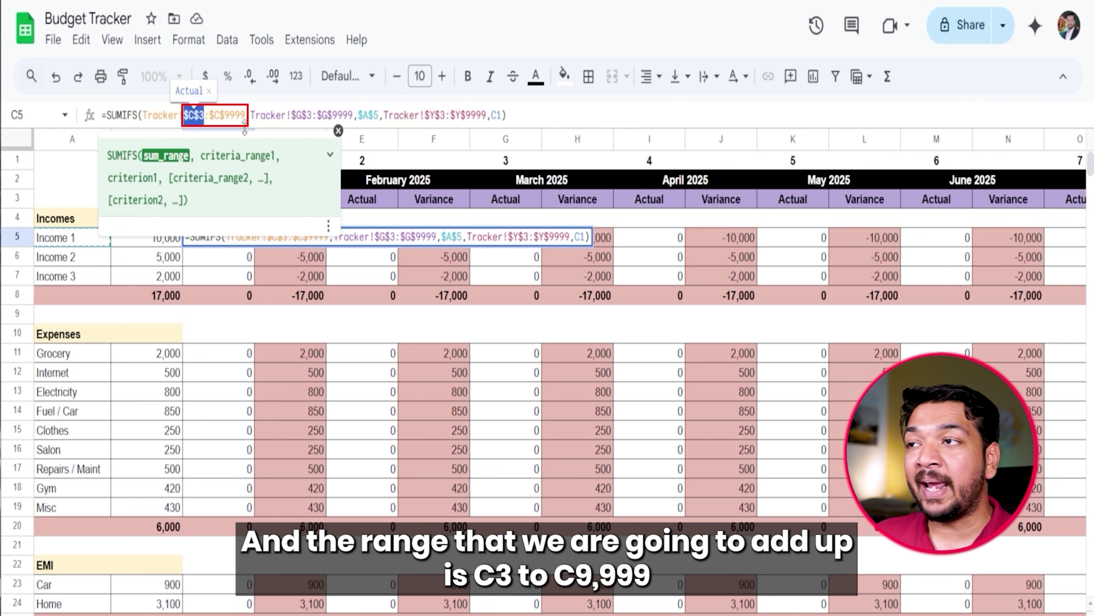
{"action": "key", "text": "Escape"}
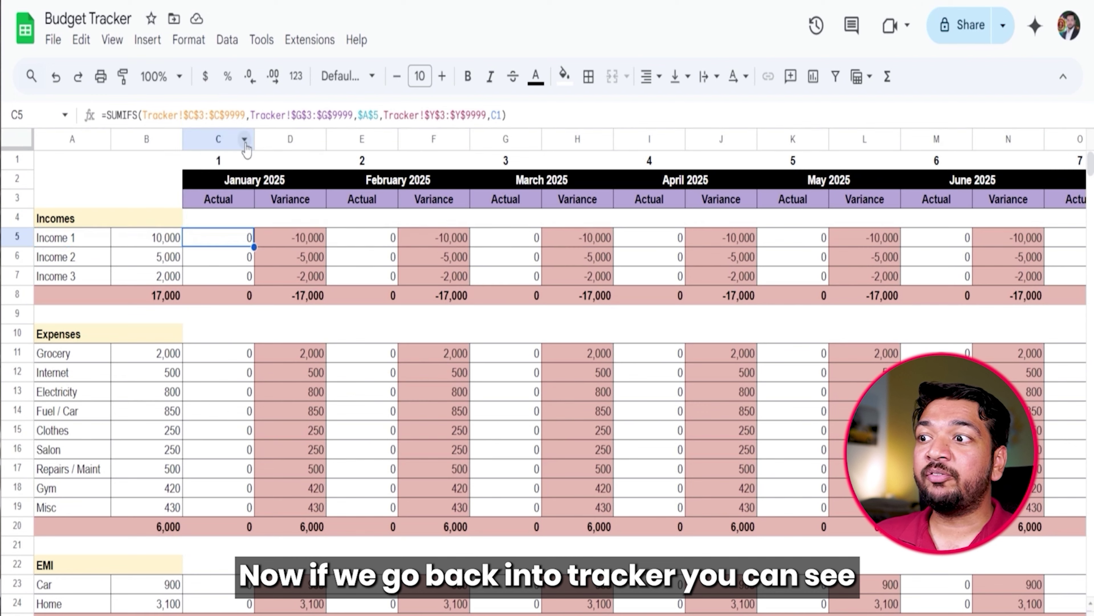
Step: Look over the income Amount column in the Tracker sheet from C3 downward to see how many rows are prepared
{"action": "left_click", "coordinate": [263, 614]}
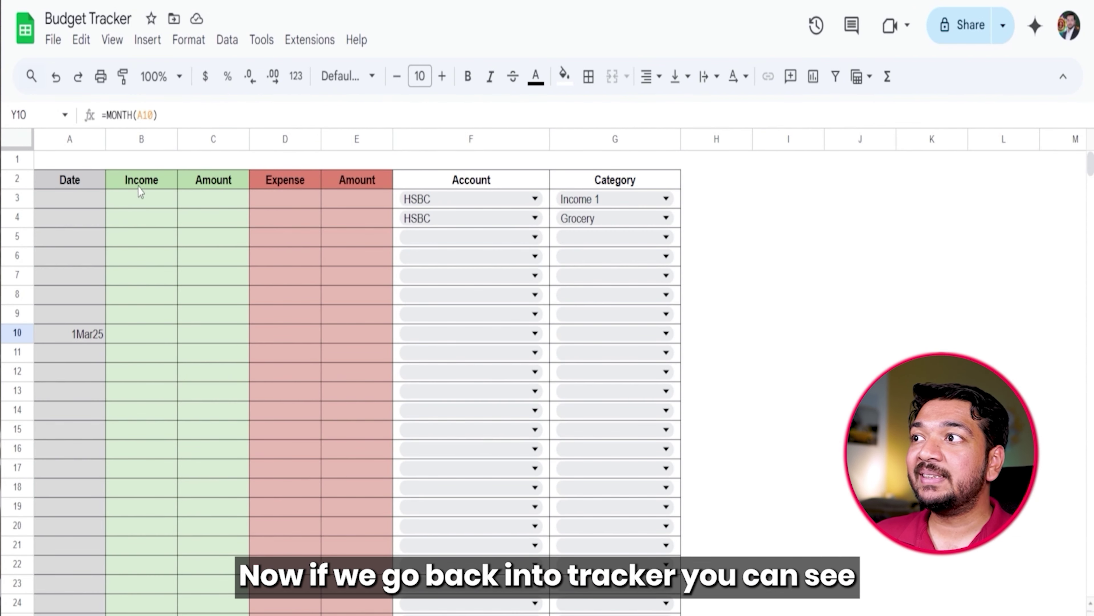
{"action": "left_click", "coordinate": [211, 203]}
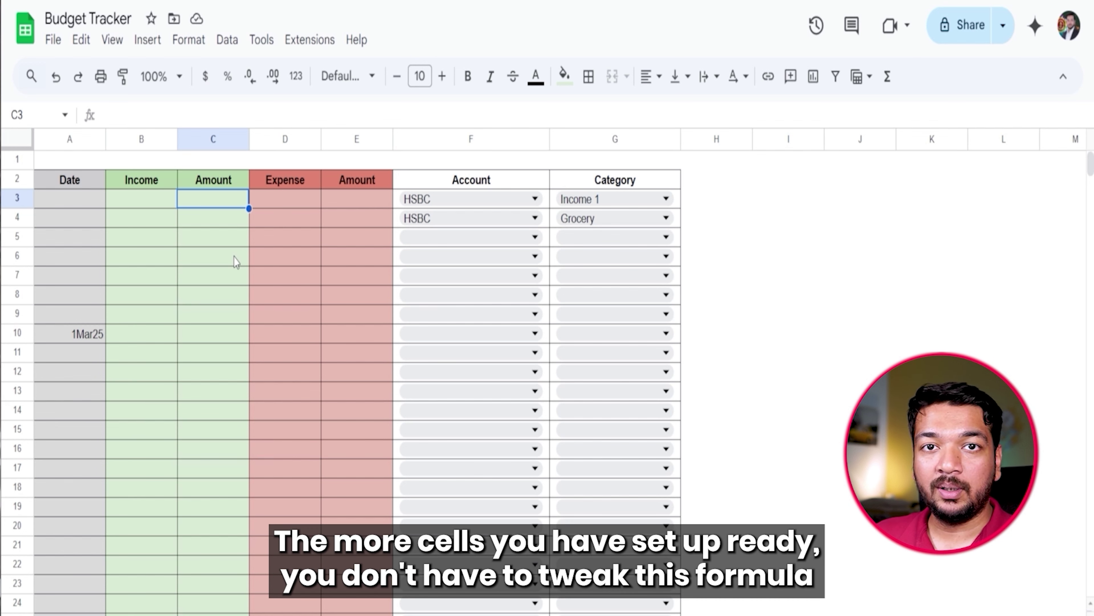
{"action": "key", "text": "Page_Down"}
{"action": "key", "text": "Page_Down"}
{"action": "key", "text": "Page_Down"}
{"action": "key", "text": "Page_Down"}
{"action": "key", "text": "Page_Down"}
{"action": "key", "text": "Page_Down"}
{"action": "key", "text": "Page_Down"}
{"action": "key", "text": "Page_Down"}
{"action": "key", "text": "Page_Down"}
{"action": "key", "text": "Page_Down"}
{"action": "key", "text": "Page_Down"}
{"action": "key", "text": "Page_Down"}
{"action": "key", "text": "Page_Down"}
{"action": "key", "text": "Page_Down"}
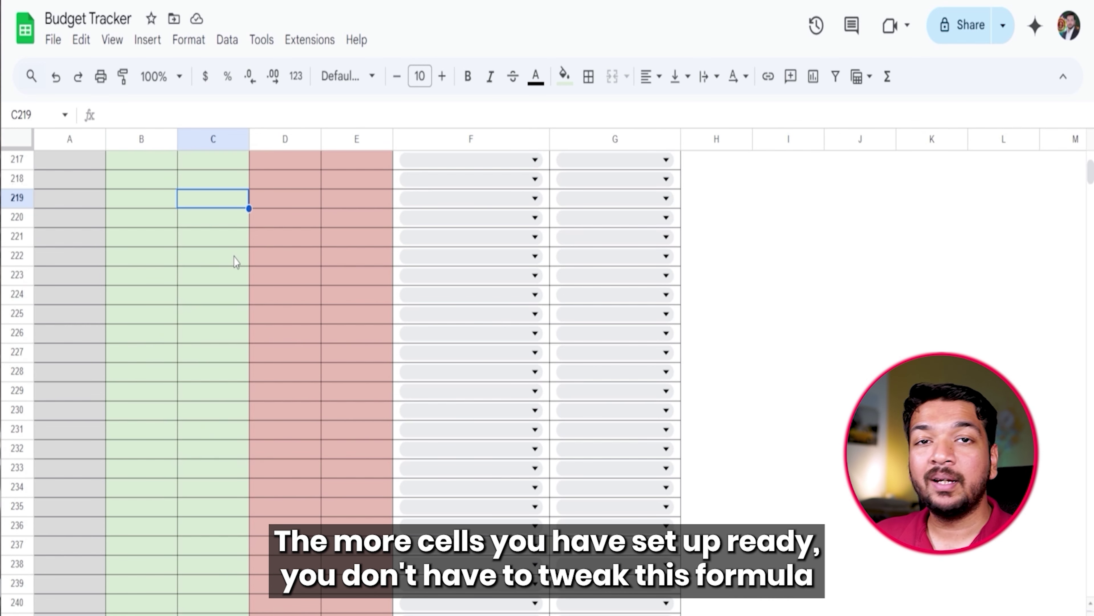
{"action": "key", "text": "Page_Down"}
{"action": "key", "text": "Page_Down"}
{"action": "key", "text": "Page_Down"}
{"action": "key", "text": "Page_Down"}
{"action": "key", "text": "Page_Down"}
{"action": "key", "text": "Page_Down"}
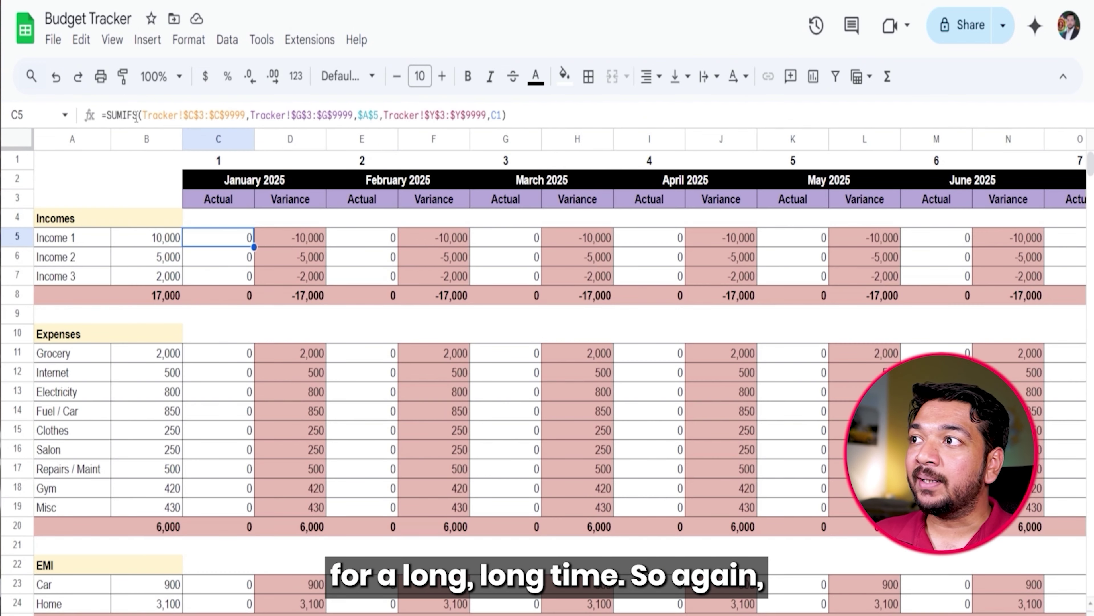
Step: Review the sum range, first criteria range and first criterion of the SUMIFS formula in budget cell C5
{"action": "left_click", "coordinate": [166, 116]}
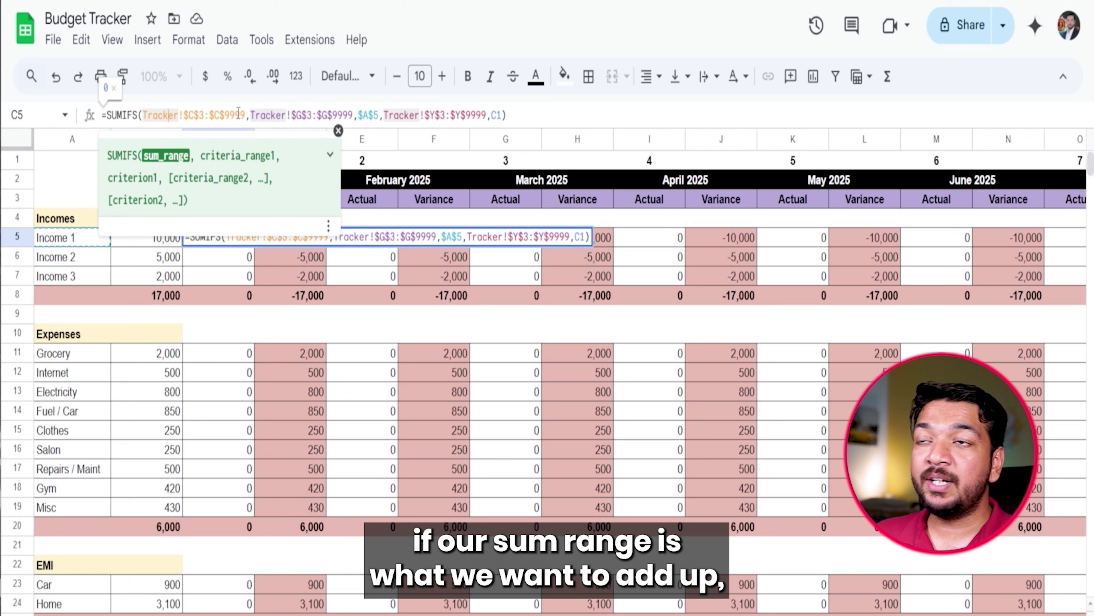
{"action": "left_click", "coordinate": [257, 112]}
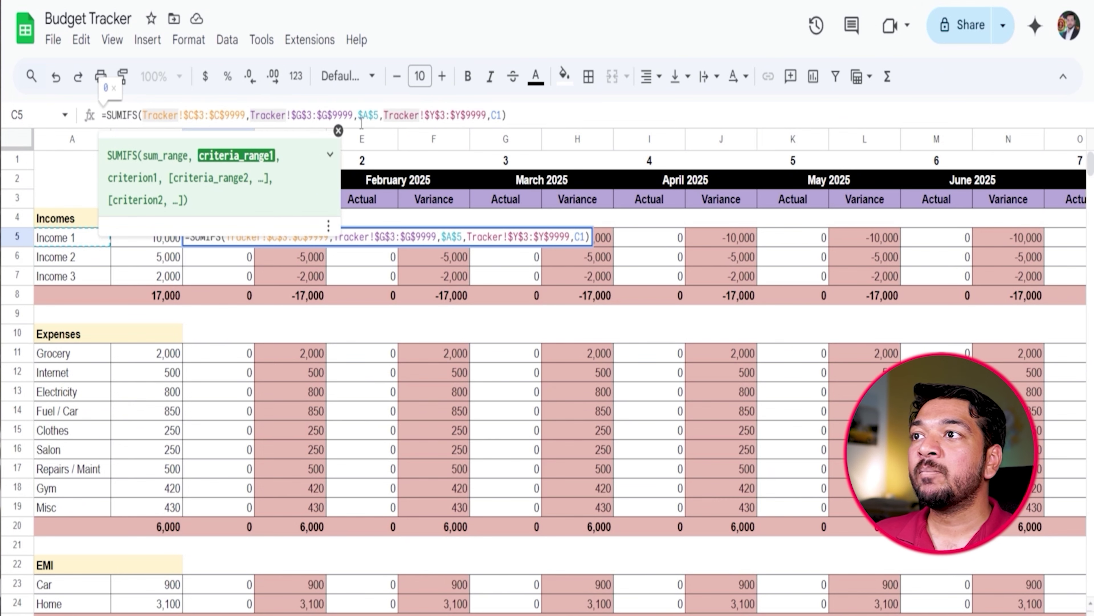
{"action": "left_click", "coordinate": [377, 115]}
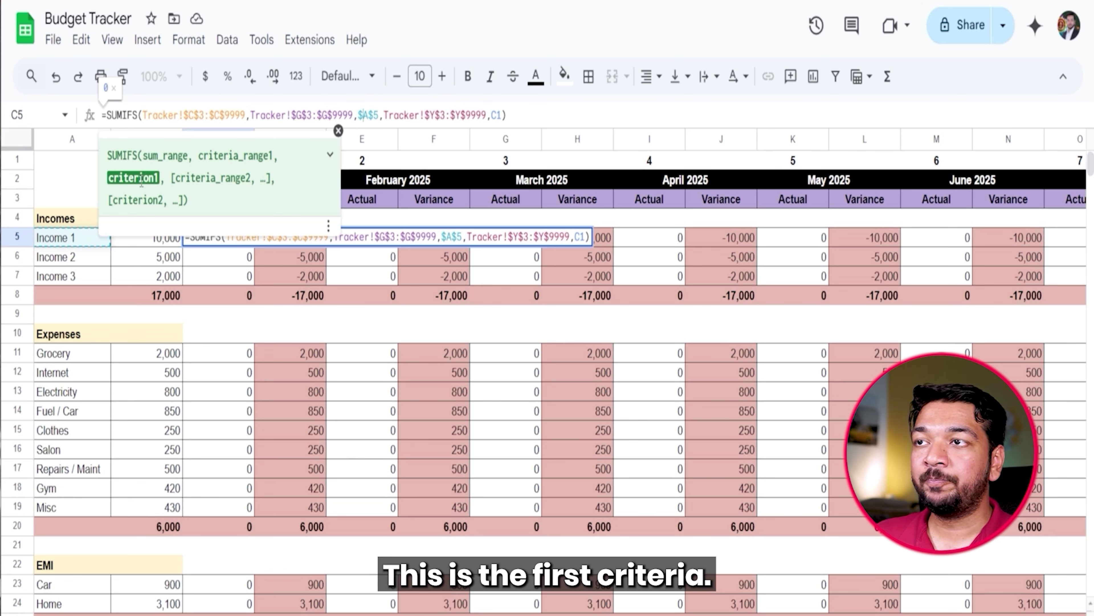
{"action": "key", "text": "Escape"}
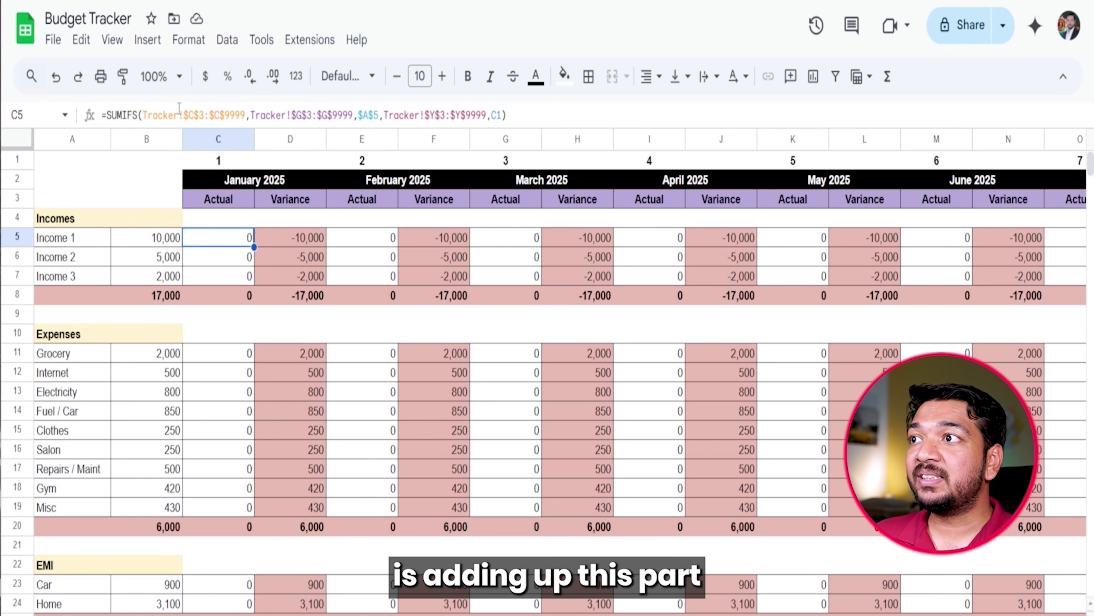
Step: Highlight the sum range in C5's formula and check the category options offered in Tracker cell G3
{"action": "left_click_drag", "start_coordinate": [146, 115], "coordinate": [246, 114]}
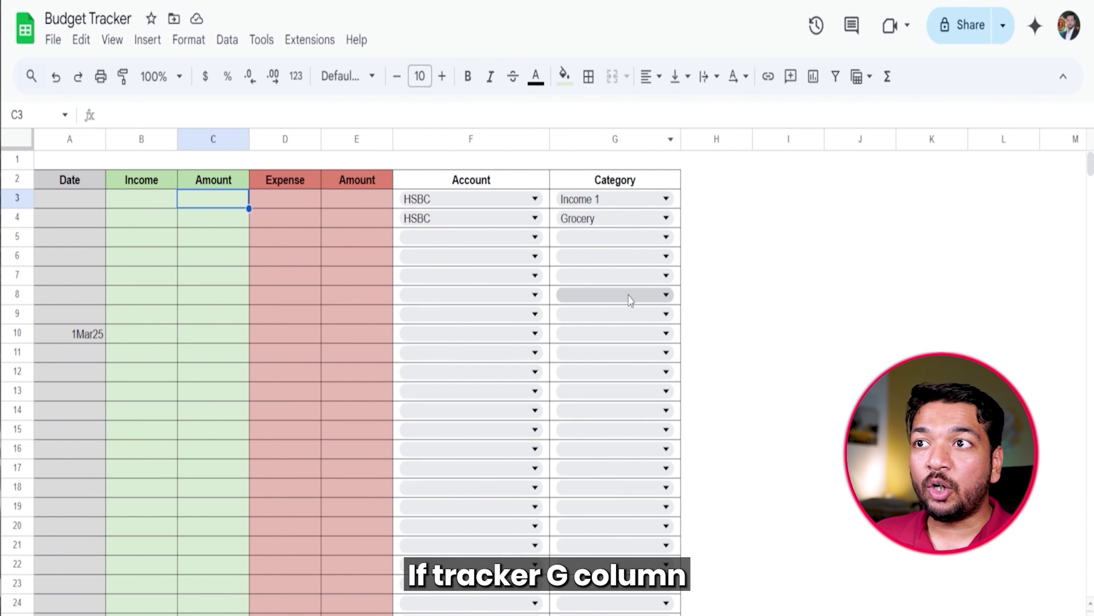
{"action": "left_click", "coordinate": [636, 203]}
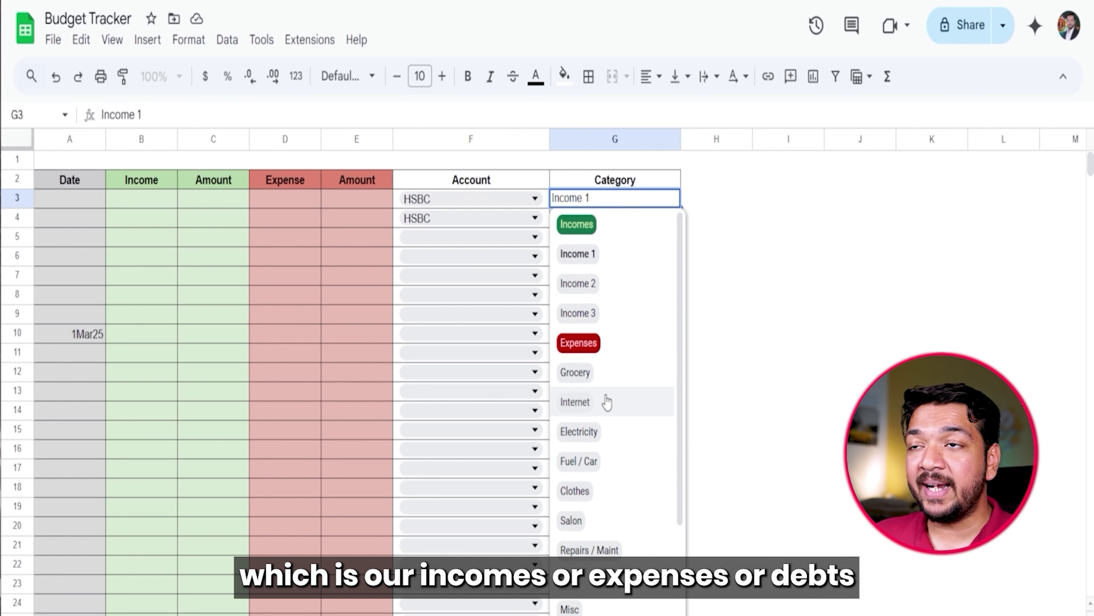
{"action": "key", "text": "Escape"}
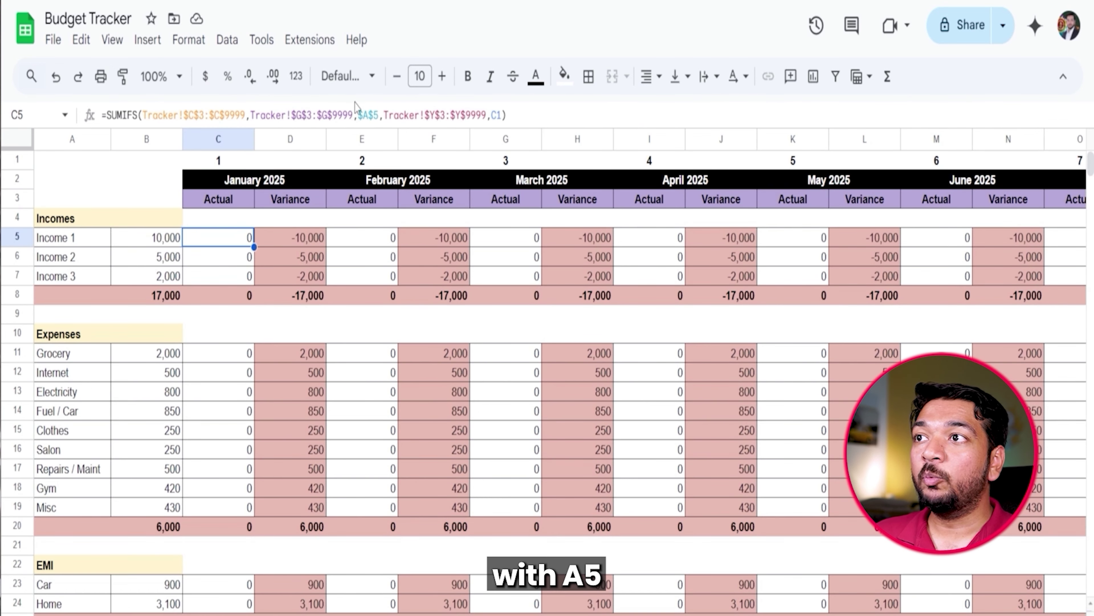
Step: Examine criterion $A$5, the second criteria range Tracker!$Y$3:$Y$9999 and criterion C1 in budget cell C5's SUMIFS formula
{"action": "left_click", "coordinate": [369, 111]}
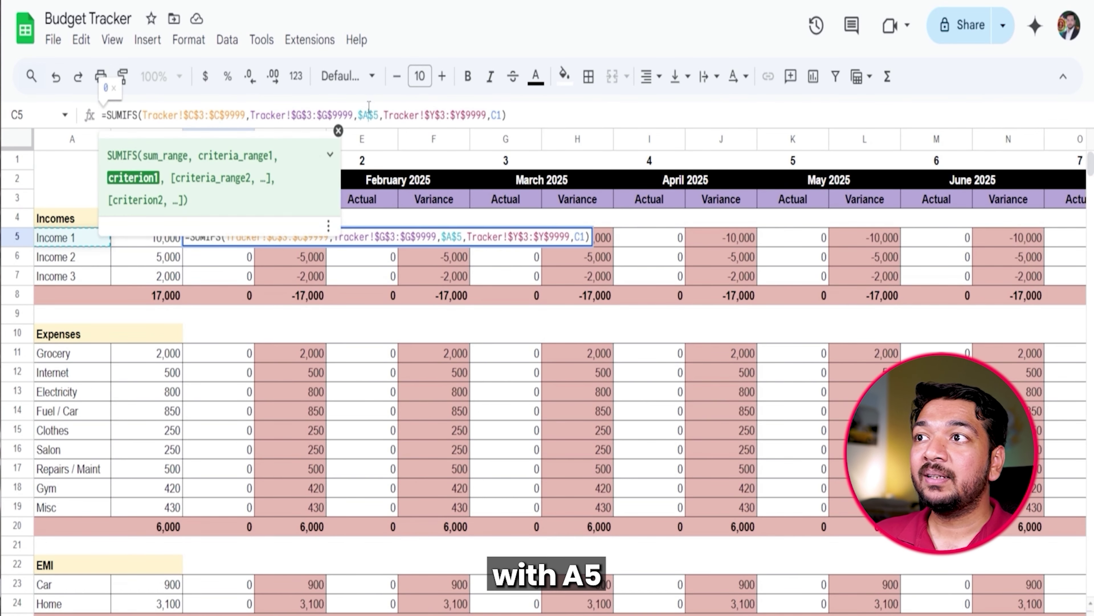
{"action": "left_click", "coordinate": [69, 238]}
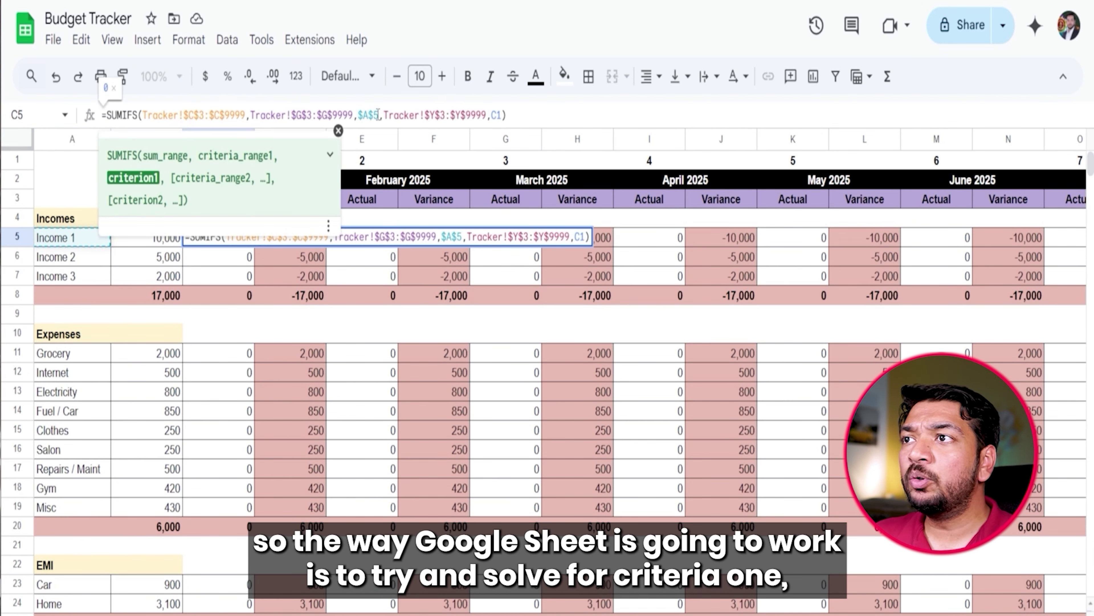
{"action": "left_click_drag", "start_coordinate": [378, 115], "coordinate": [144, 115]}
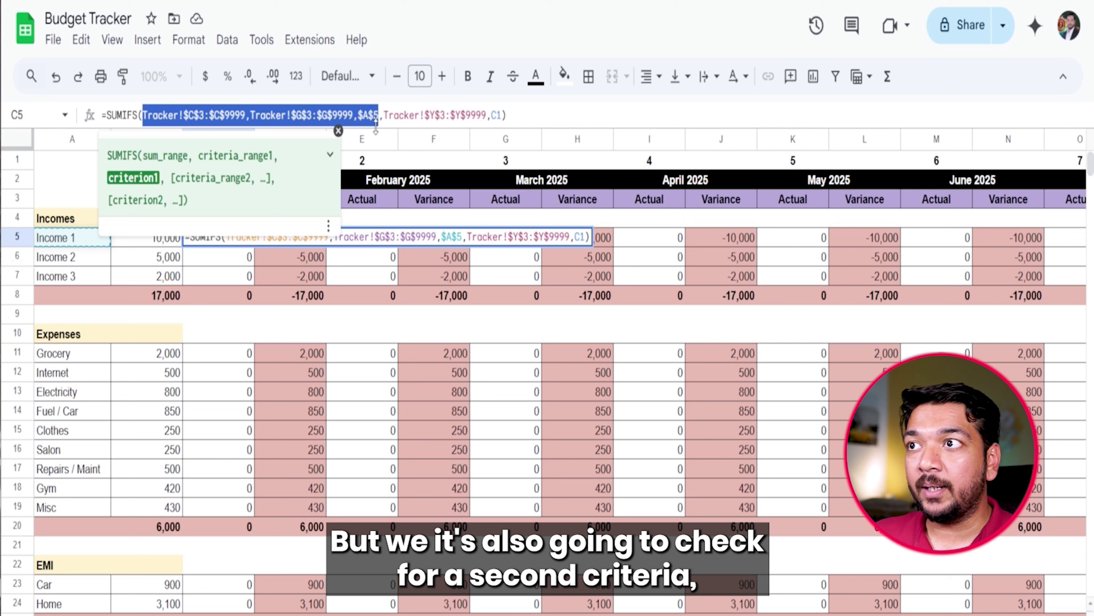
{"action": "left_click_drag", "start_coordinate": [384, 114], "coordinate": [486, 114]}
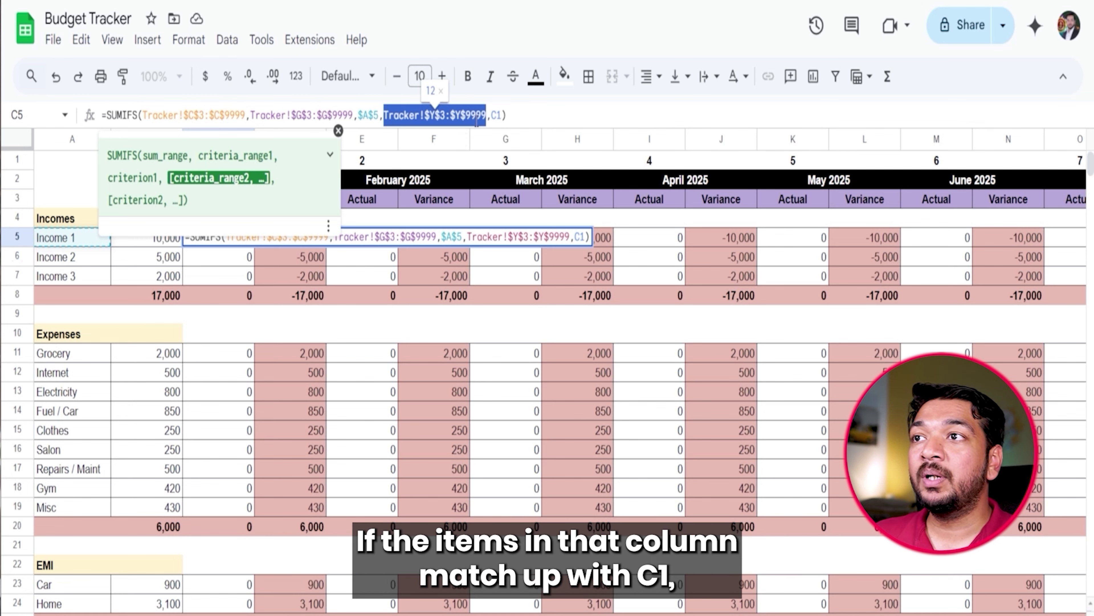
{"action": "left_click", "coordinate": [496, 114]}
{"action": "key", "text": "Escape"}
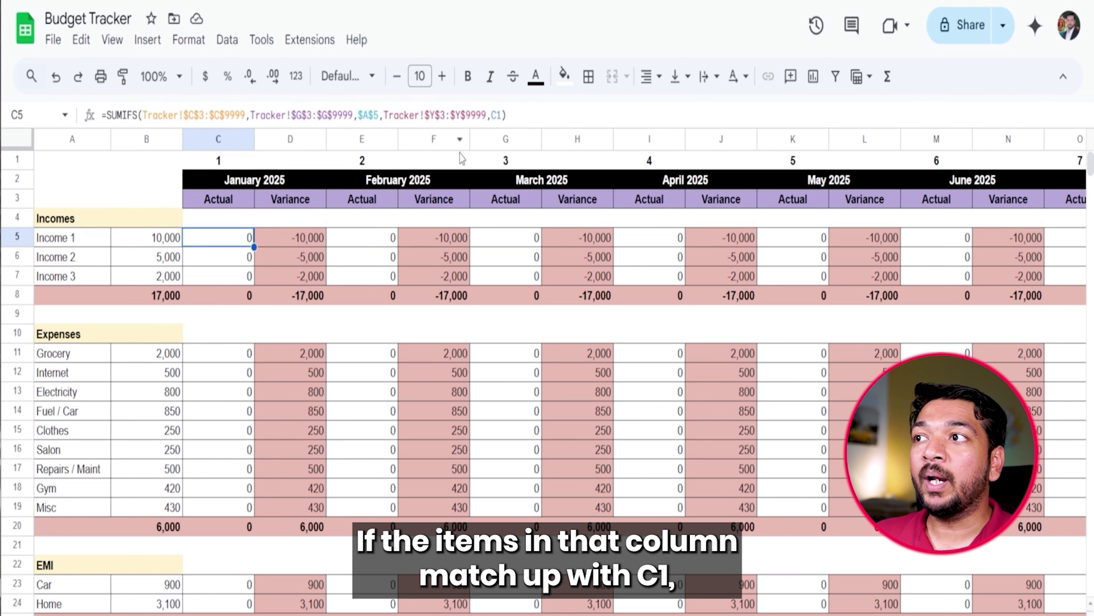
Step: Check the month numbers above January, February and March 2025 in row 1 of the budget sheet
{"action": "left_click", "coordinate": [236, 163]}
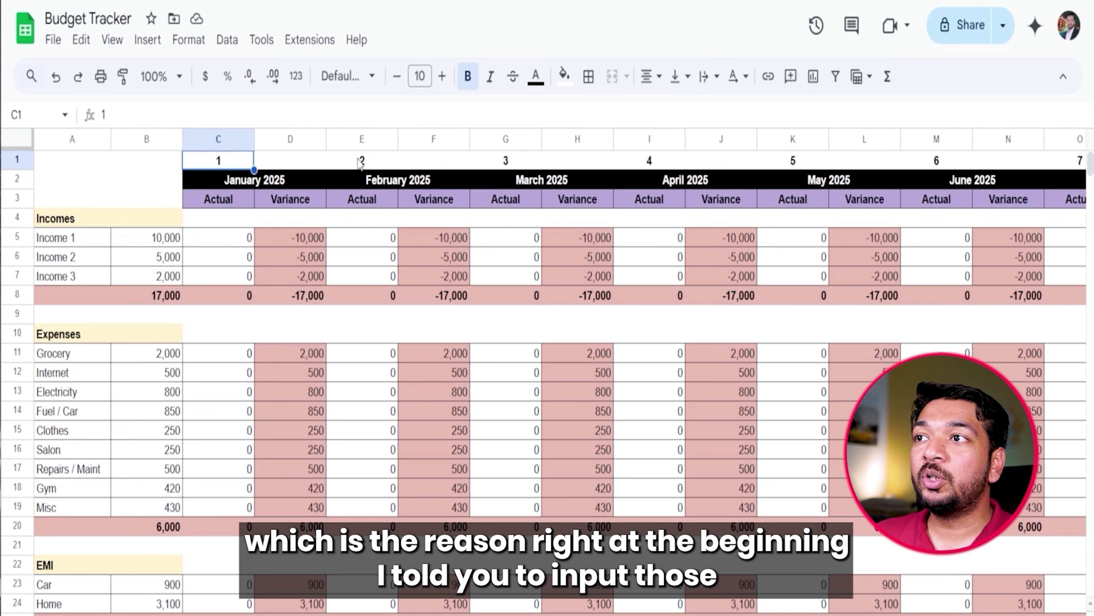
{"action": "left_click", "coordinate": [364, 165]}
{"action": "left_click", "coordinate": [519, 168]}
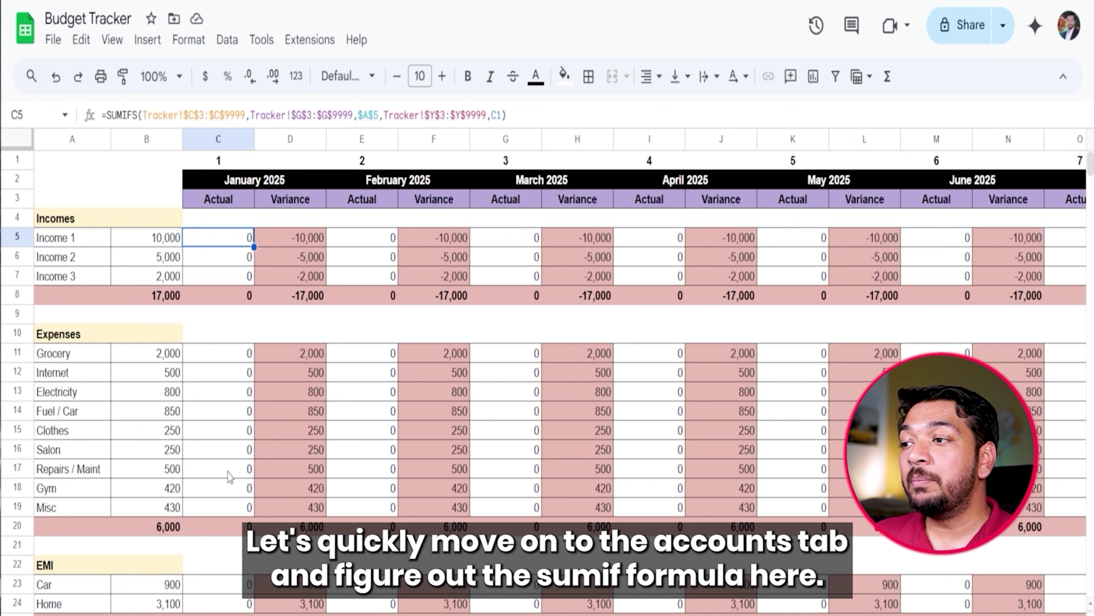
Step: Open the accounts sheet and examine the first SUMIF range, Tracker!$F$3:$F$10000, in the HSBC transactions cell D3
{"action": "left_click", "coordinate": [169, 614]}
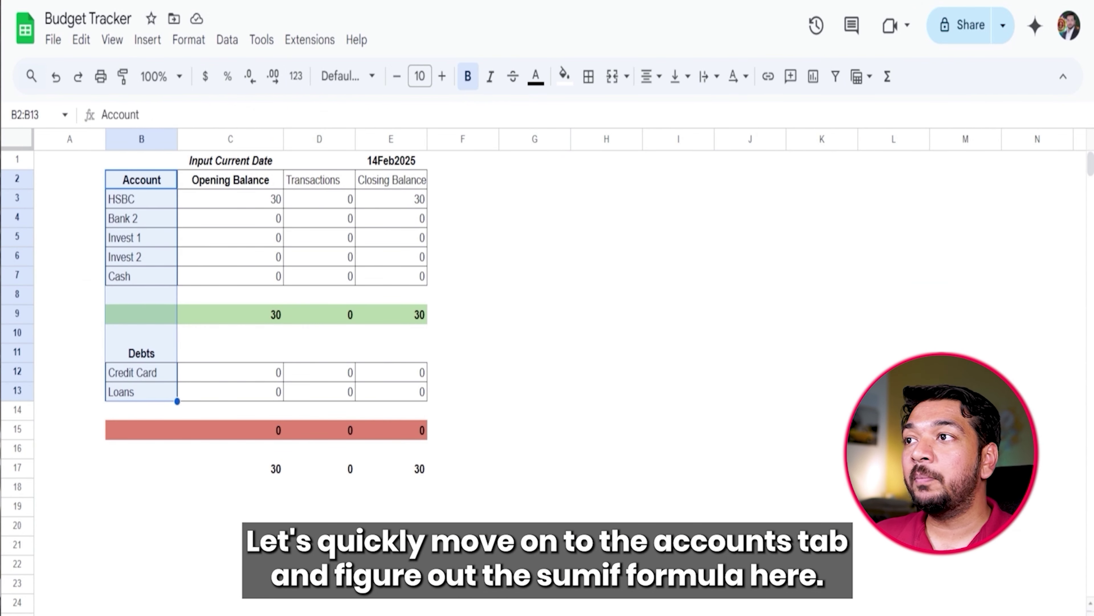
{"action": "left_click", "coordinate": [324, 202]}
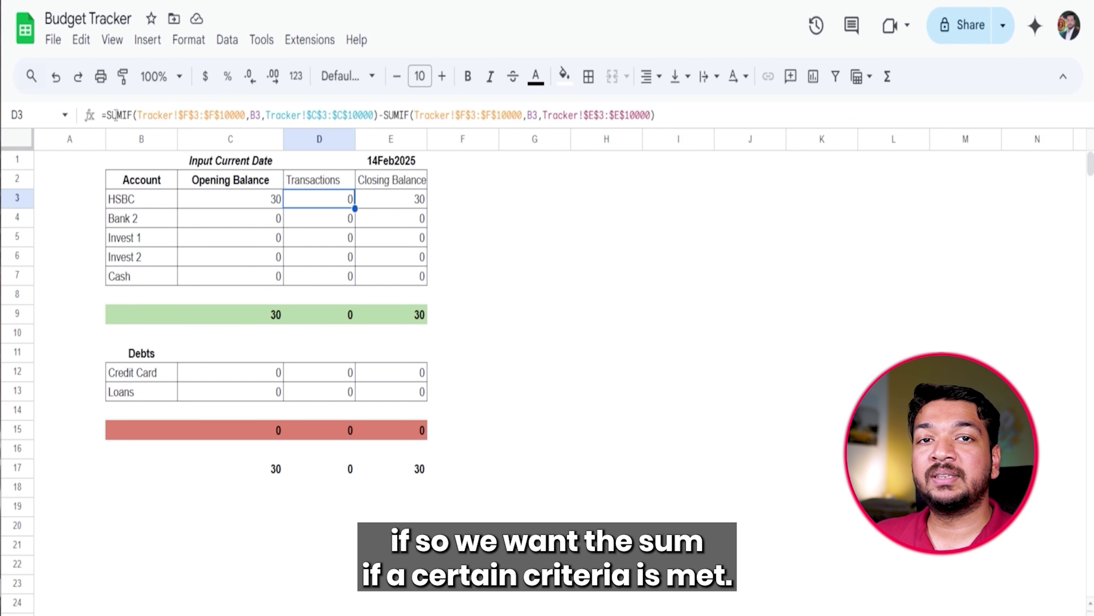
{"action": "left_click", "coordinate": [138, 115]}
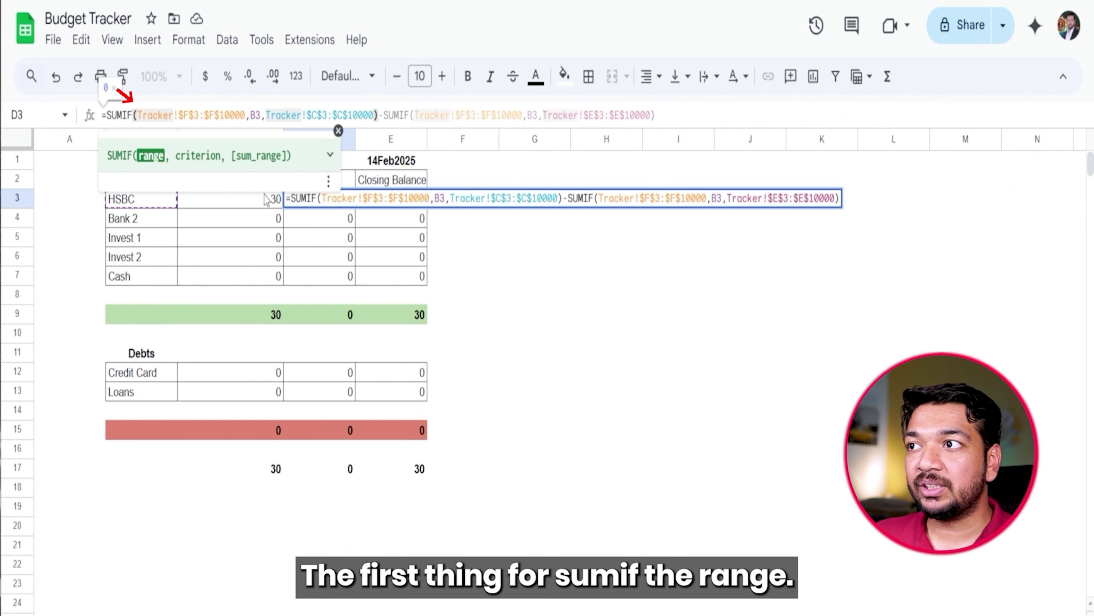
{"action": "left_click_drag", "start_coordinate": [139, 114], "coordinate": [246, 115]}
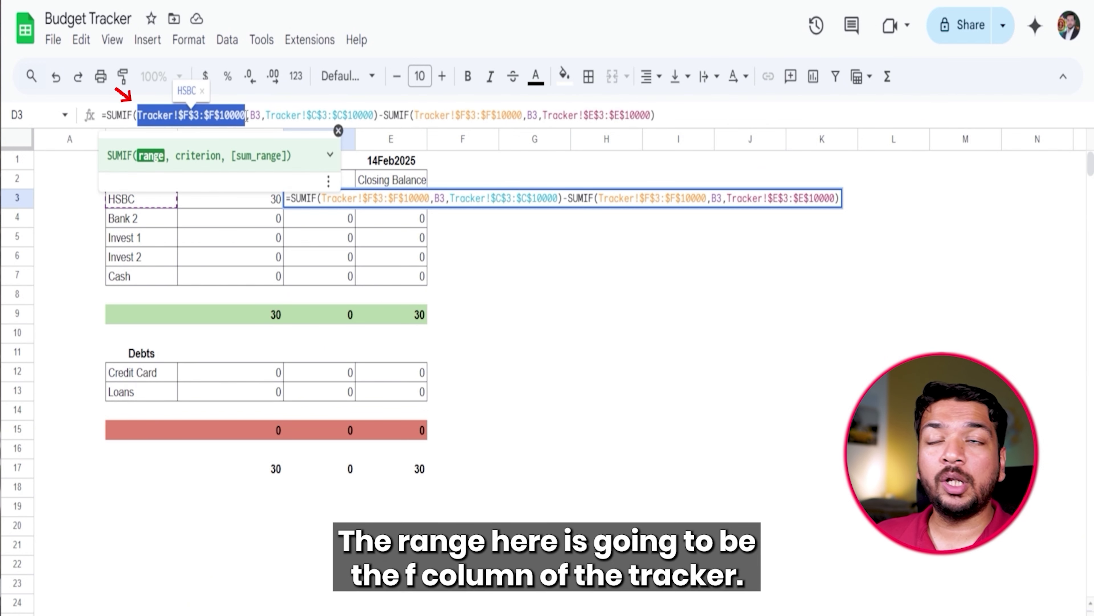
{"action": "key", "text": "Escape"}
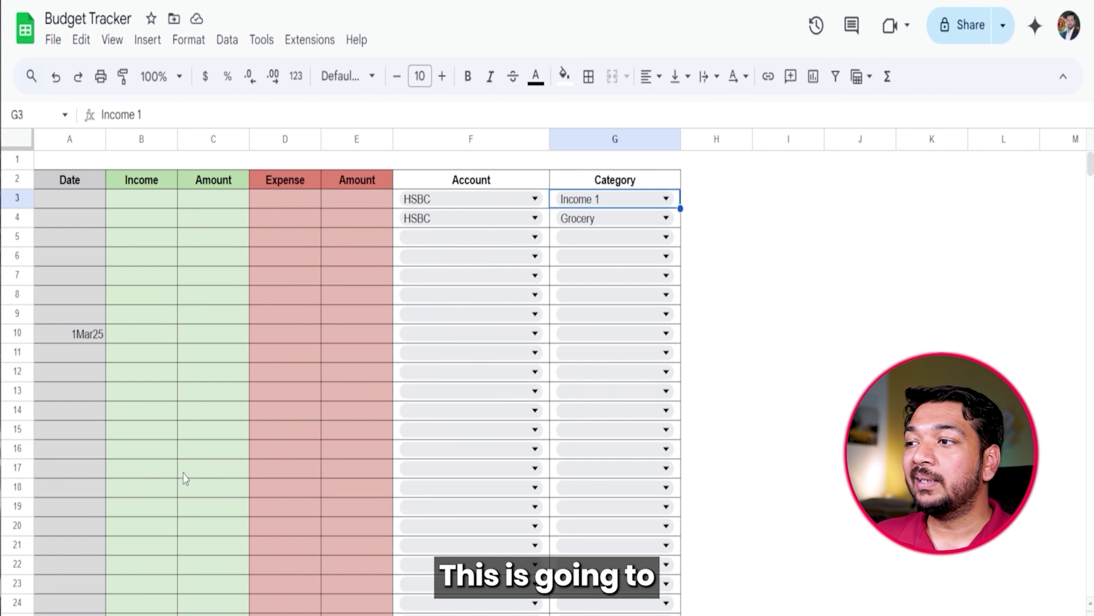
Step: Return to the accounts sheet and review the account names in column B that serve as SUMIF criteria
{"action": "left_click", "coordinate": [215, 614]}
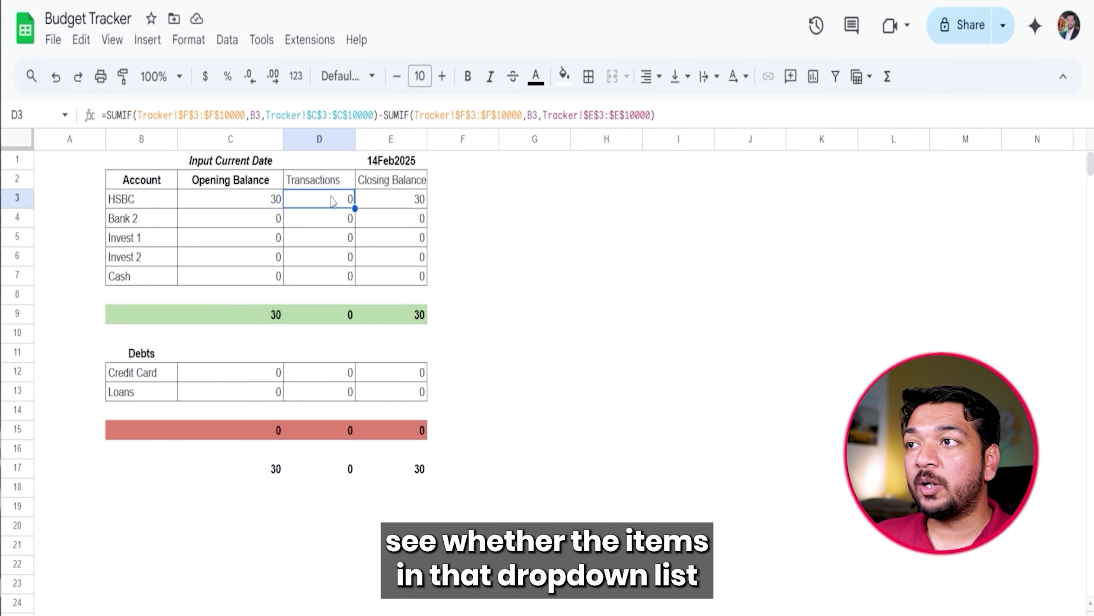
{"action": "left_click", "coordinate": [161, 207]}
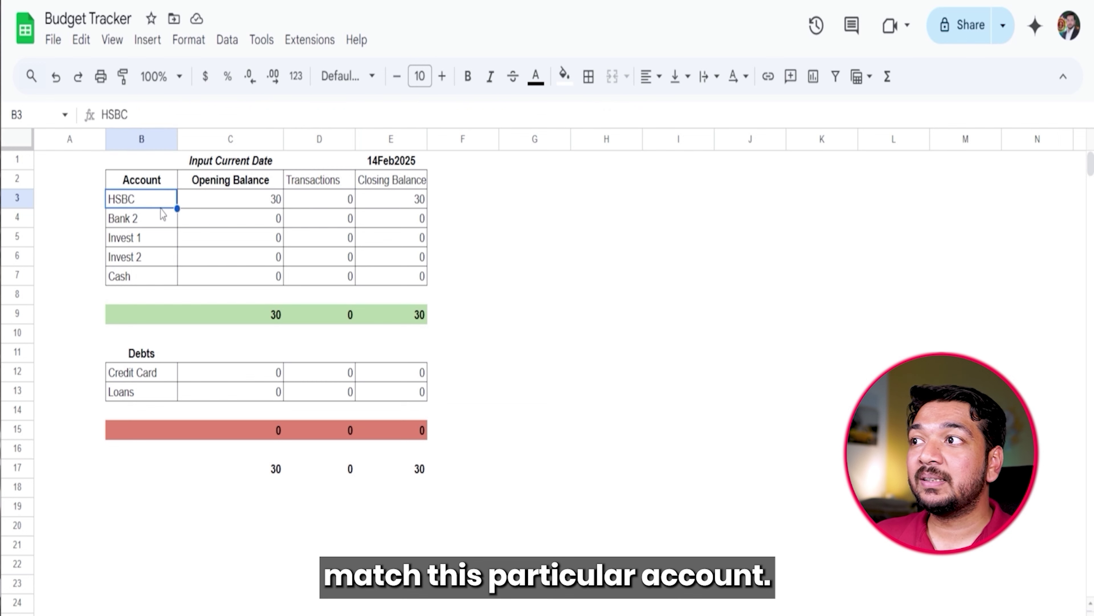
{"action": "left_click", "coordinate": [162, 216]}
{"action": "left_click", "coordinate": [155, 258]}
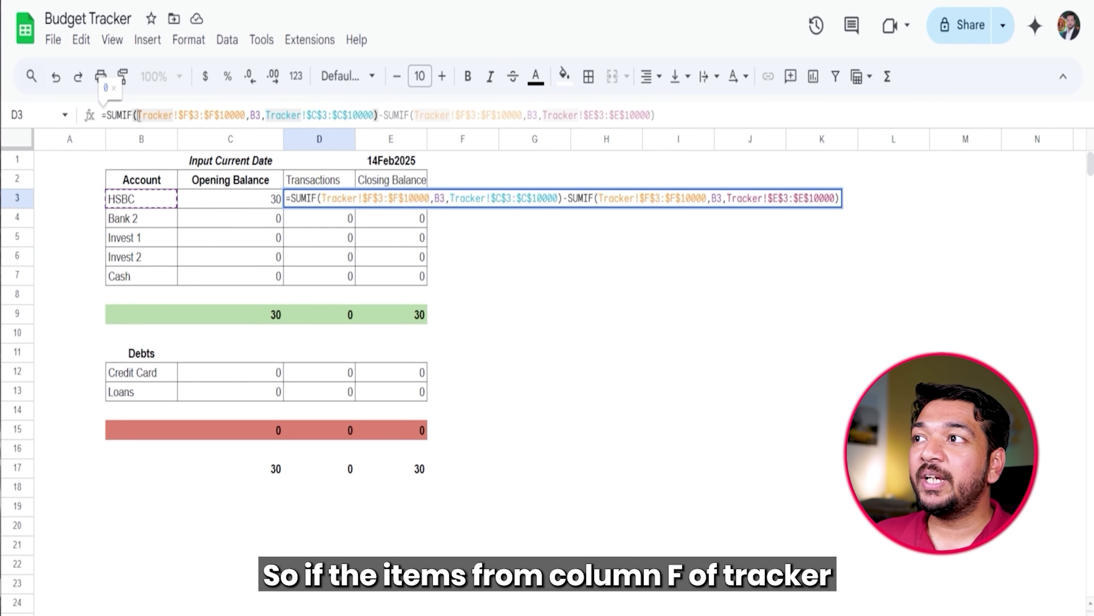
Step: Examine the range, criterion B3 and sum range Tracker!$C$3:$C$10000 of the first SUMIF in cell D3
{"action": "left_click_drag", "start_coordinate": [138, 115], "coordinate": [246, 115]}
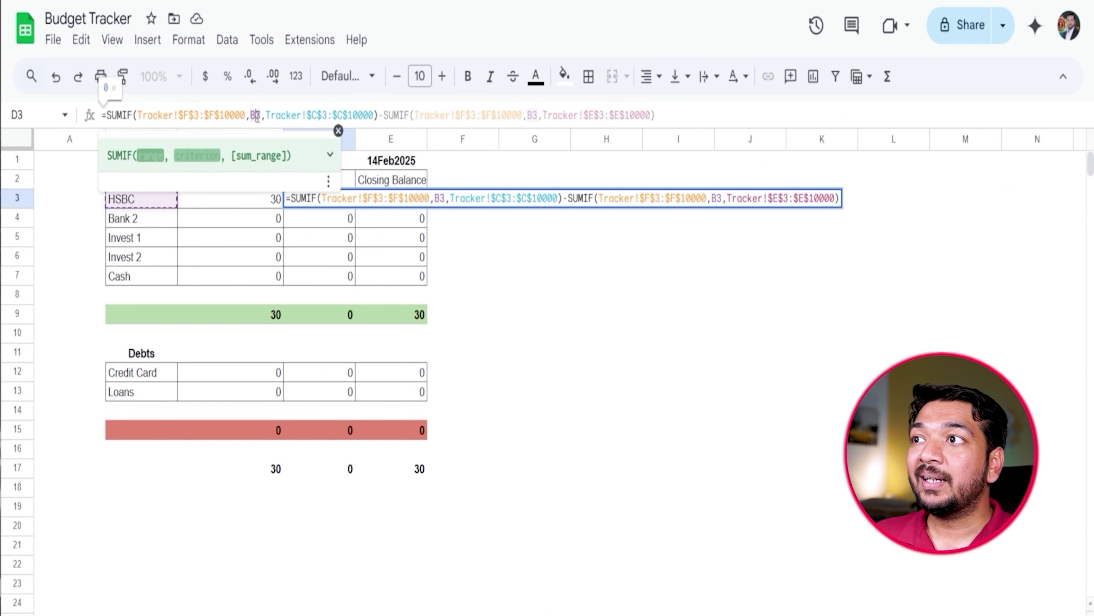
{"action": "left_click", "coordinate": [256, 115]}
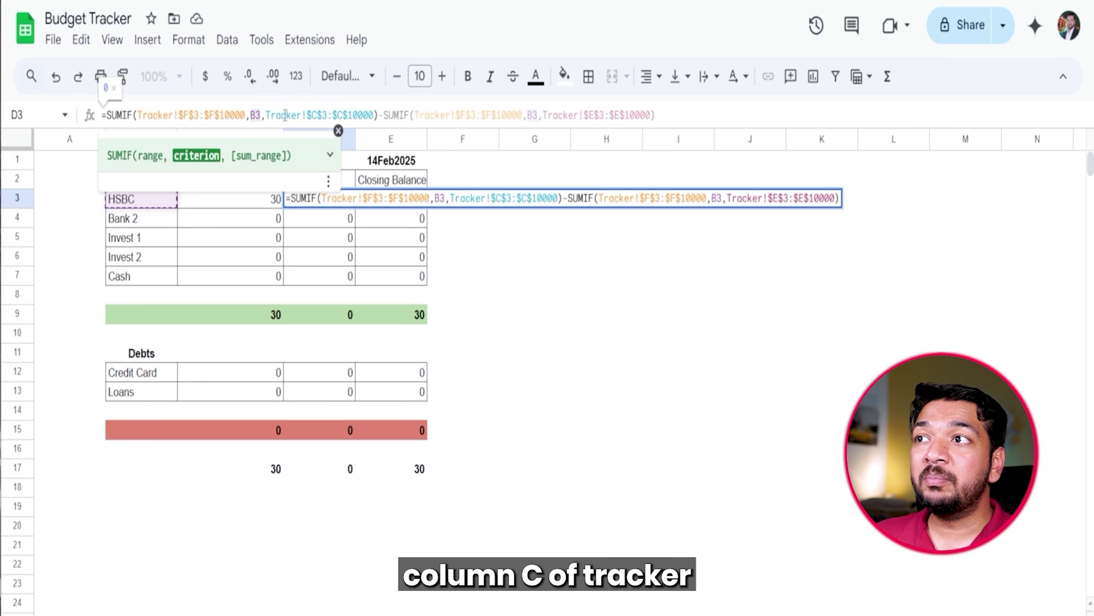
{"action": "left_click_drag", "start_coordinate": [286, 115], "coordinate": [353, 116]}
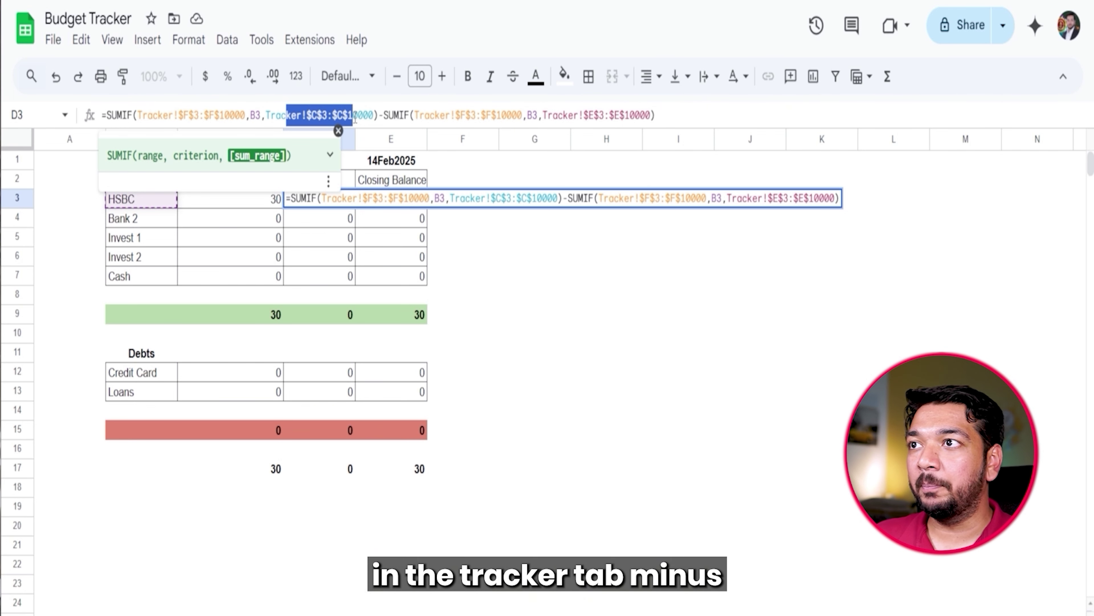
Step: Examine the subtracted SUMIF in D3: range Tracker!$F$3:$F$10000, criterion B3 and sum range Tracker!$E$3:$E$10000
{"action": "left_click", "coordinate": [385, 115]}
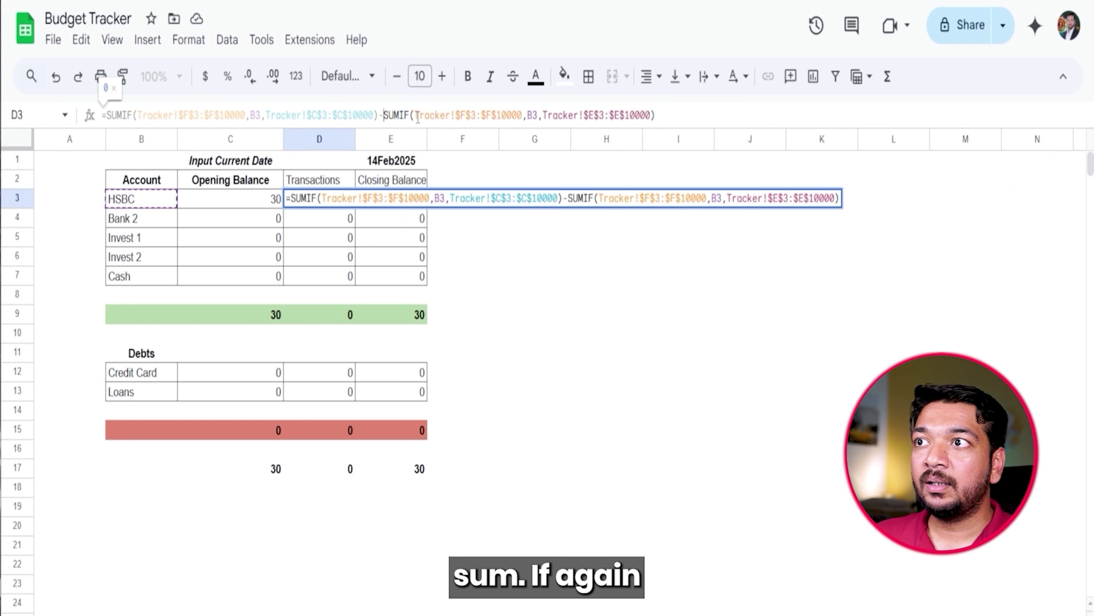
{"action": "left_click_drag", "start_coordinate": [420, 116], "coordinate": [521, 123]}
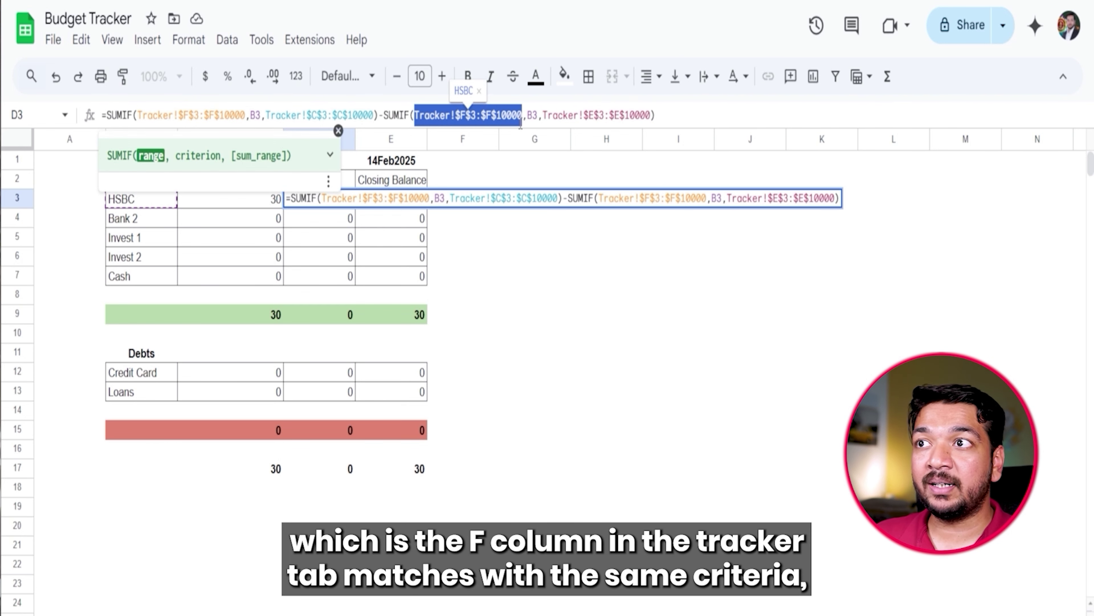
{"action": "left_click", "coordinate": [533, 115]}
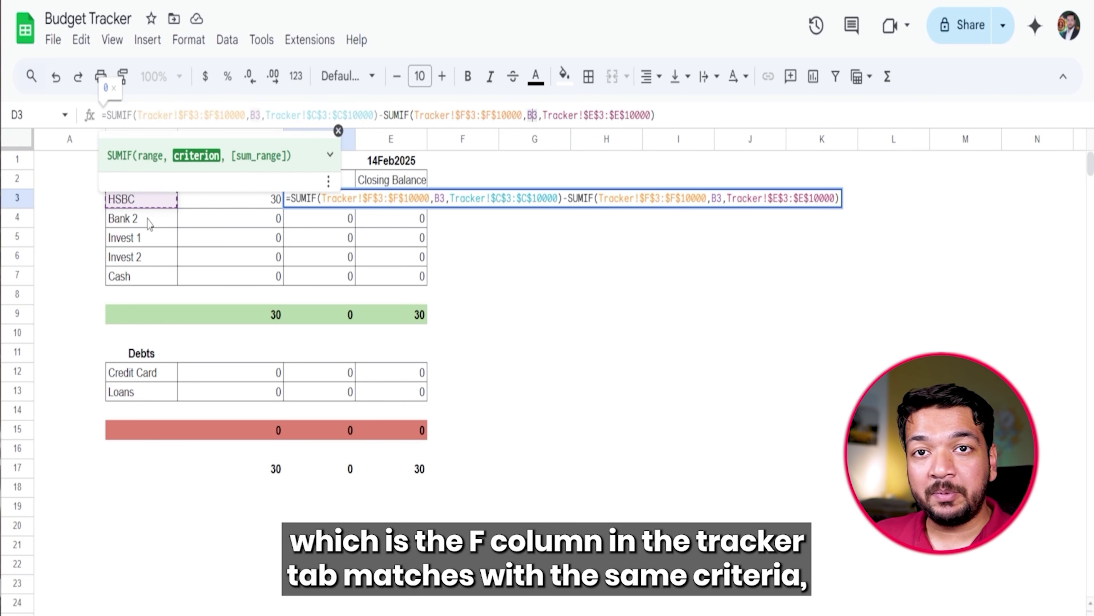
{"action": "left_click", "coordinate": [544, 115]}
{"action": "left_click_drag", "start_coordinate": [544, 116], "coordinate": [652, 115]}
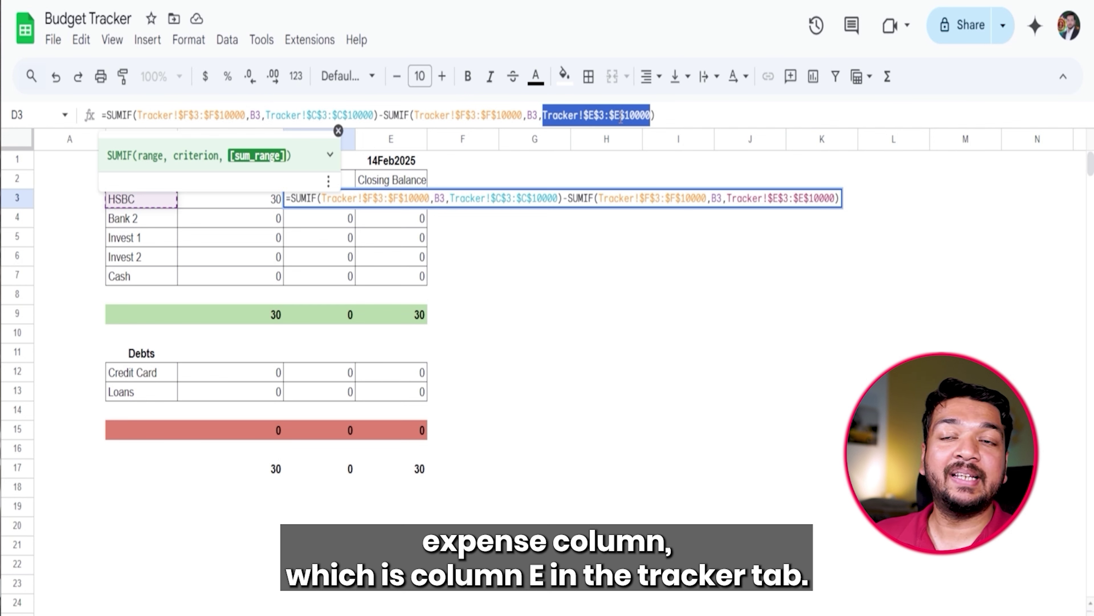
Step: Compare the account ranges of both SUMIFs in D3, then highlight the first one's criterion, its income sum range and the minus sign
{"action": "left_click", "coordinate": [258, 115]}
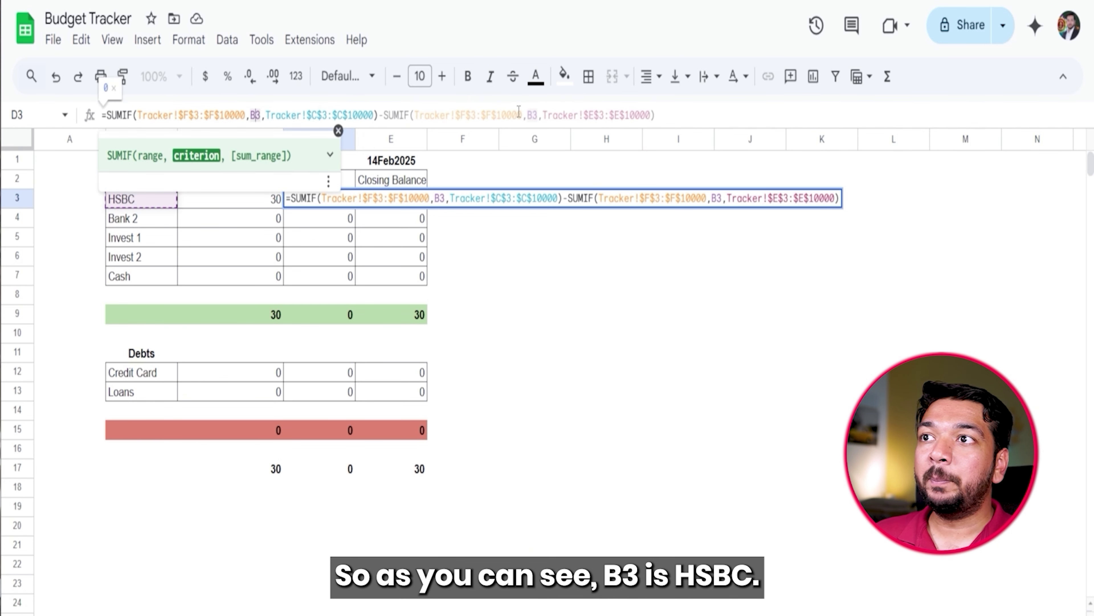
{"action": "left_click_drag", "start_coordinate": [138, 115], "coordinate": [246, 116]}
{"action": "left_click_drag", "start_coordinate": [412, 116], "coordinate": [525, 113]}
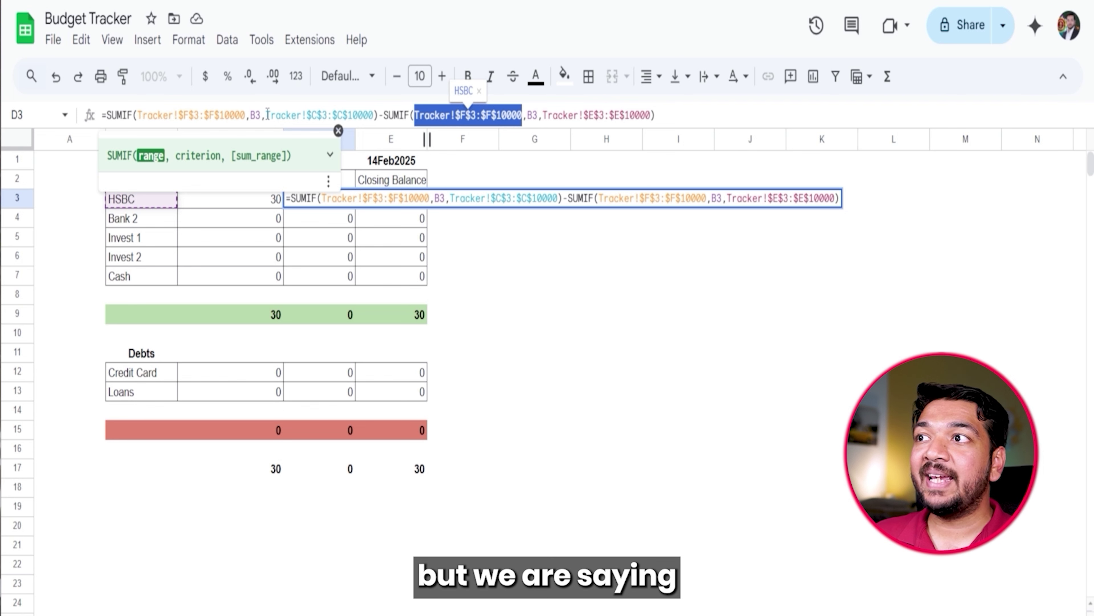
{"action": "left_click_drag", "start_coordinate": [266, 115], "coordinate": [374, 111]}
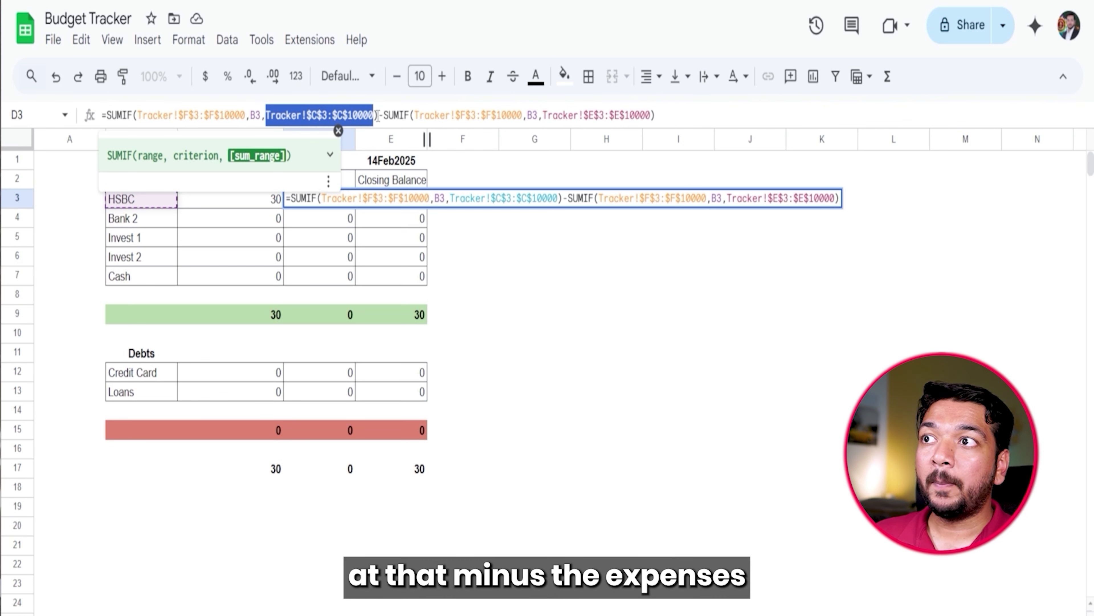
{"action": "left_click_drag", "start_coordinate": [377, 115], "coordinate": [384, 115]}
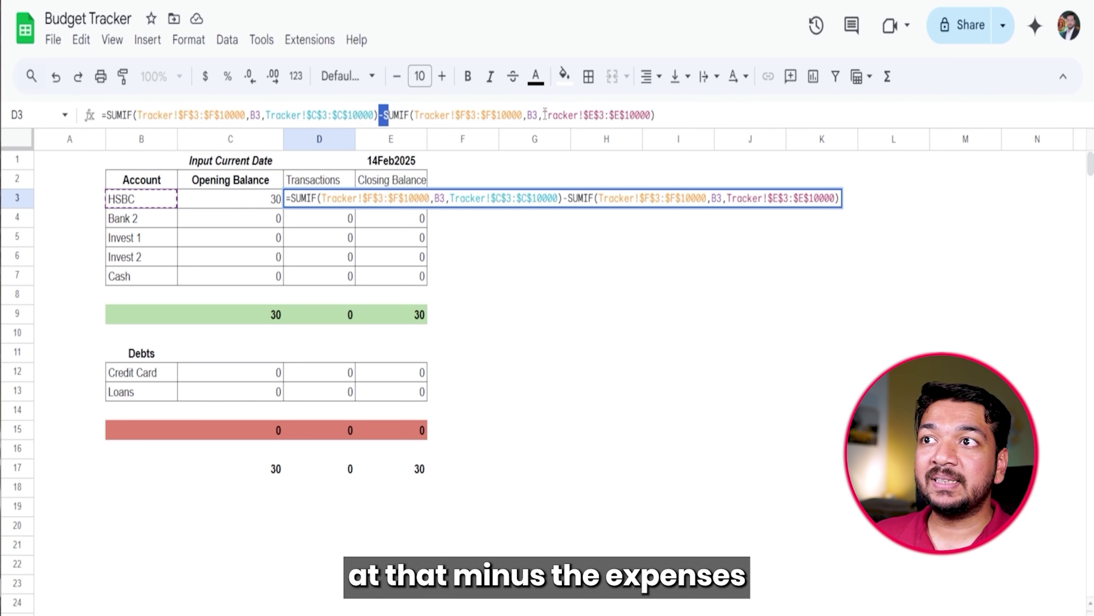